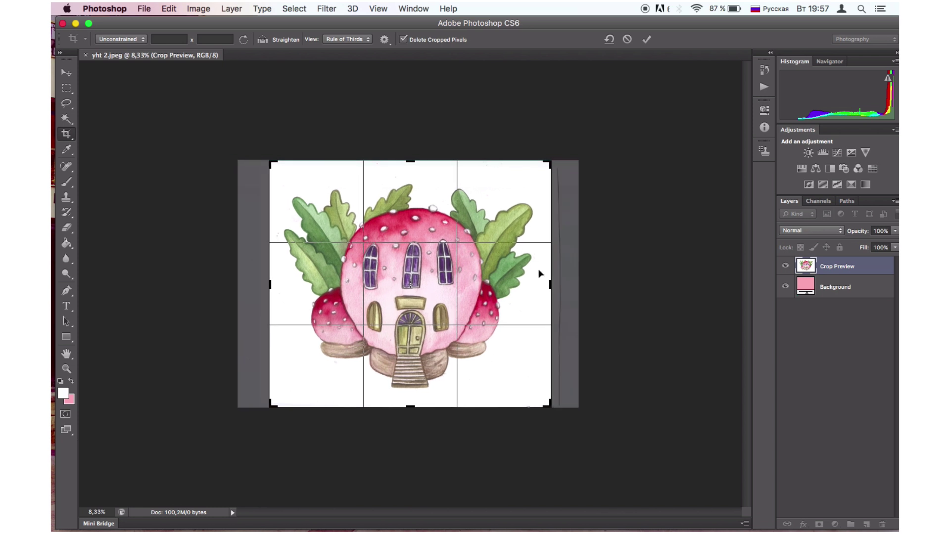
# Step: Crop the scanned drawing closer around the house, cutting off the grey paper edges on all sides
pyautogui.moveTo(414, 164); pyautogui.dragTo(414, 169)
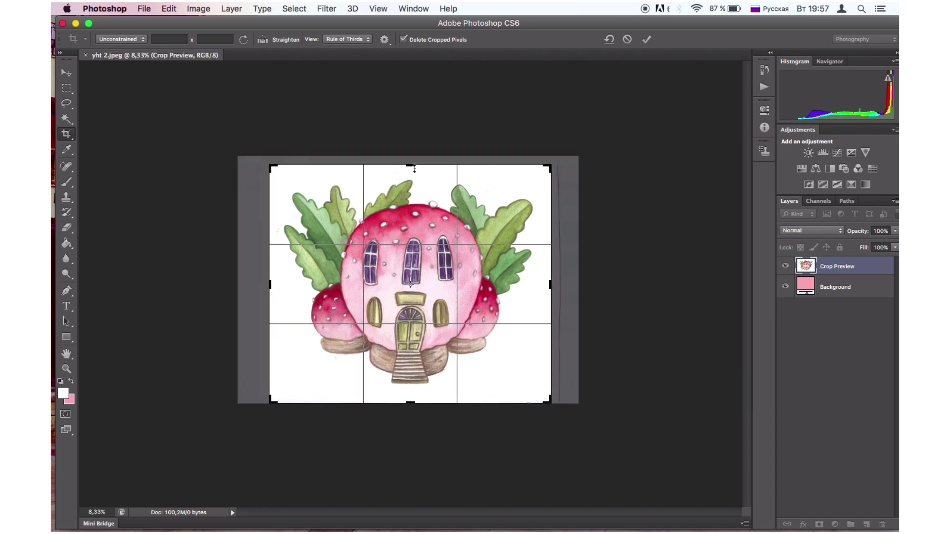
pyautogui.moveTo(407, 405); pyautogui.dragTo(409, 395)
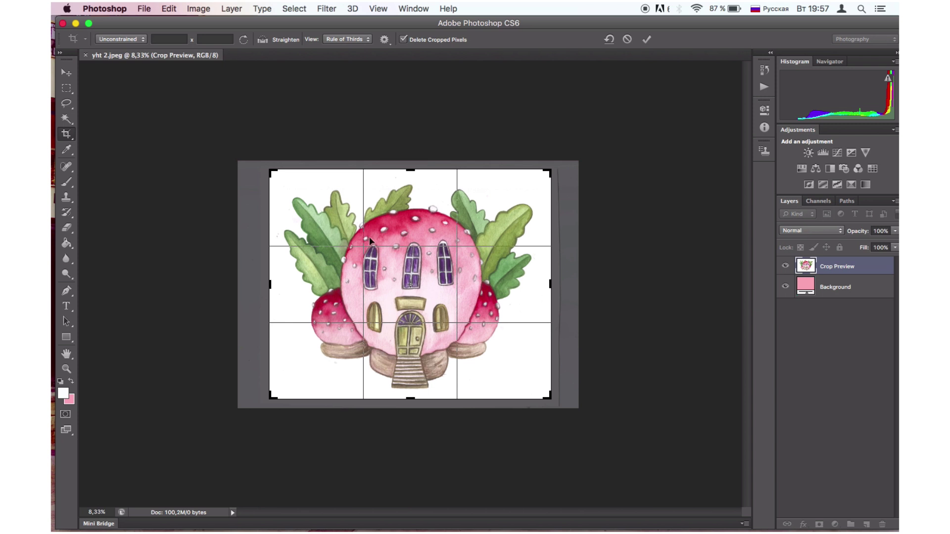
pyautogui.moveTo(548, 284); pyautogui.dragTo(546, 283)
pyautogui.click(65, 72)
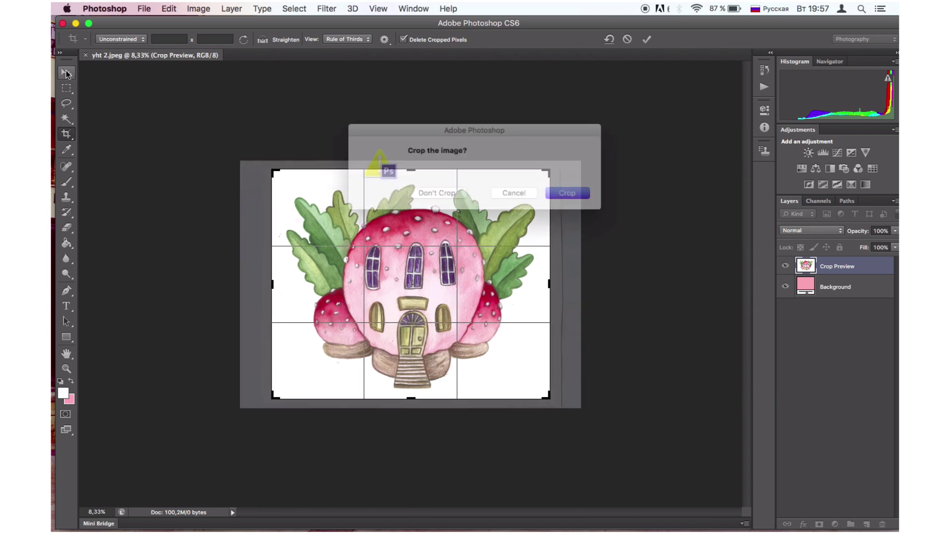
pyautogui.press('Return')
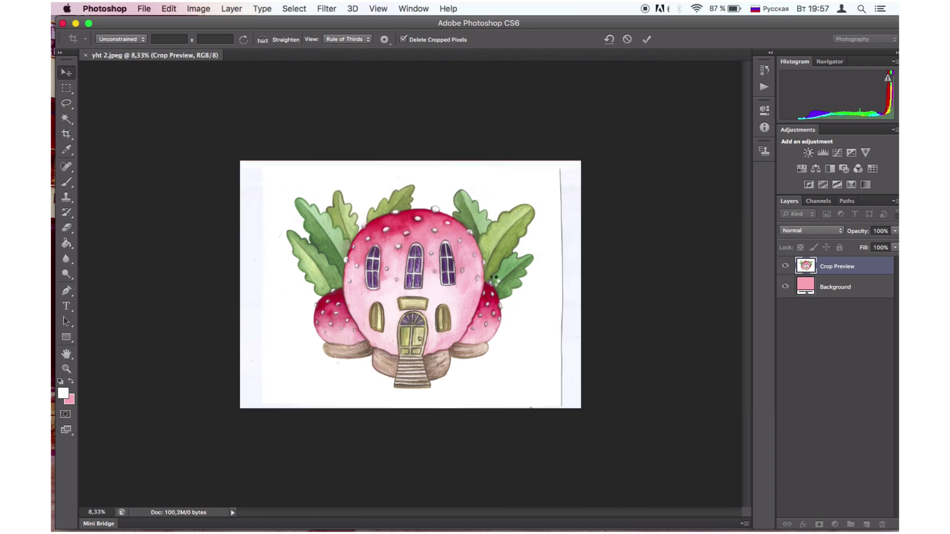
# Step: Apply a Levels adjustment to the drawing with midtones at 0.78 and the white input level at 244
pyautogui.scroll(3, 492, 280)
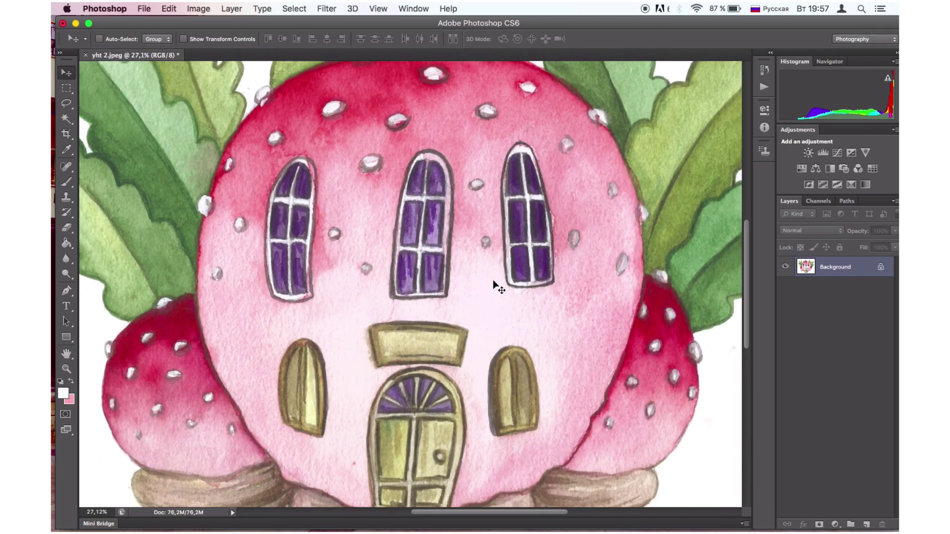
pyautogui.scroll(-2, 493, 281)
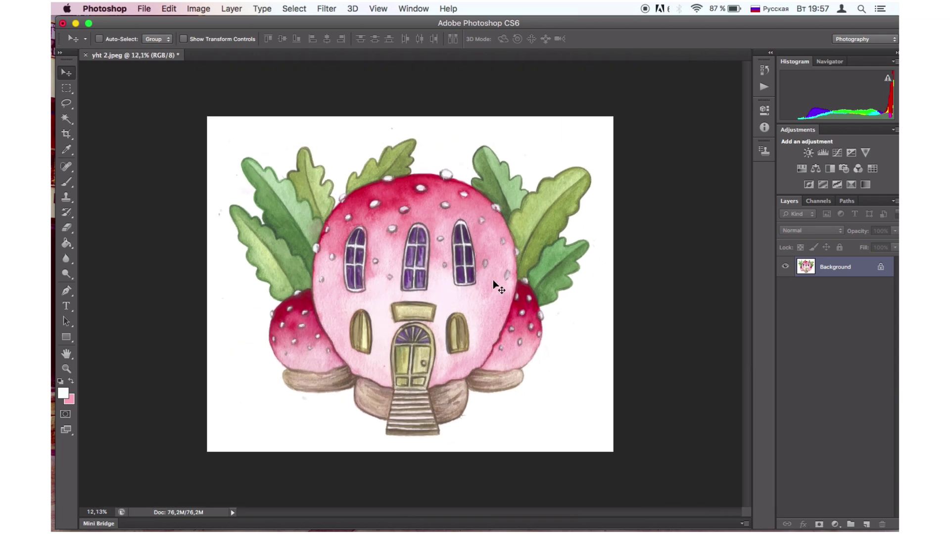
pyautogui.click(200, 8)
pyautogui.moveTo(233, 45)
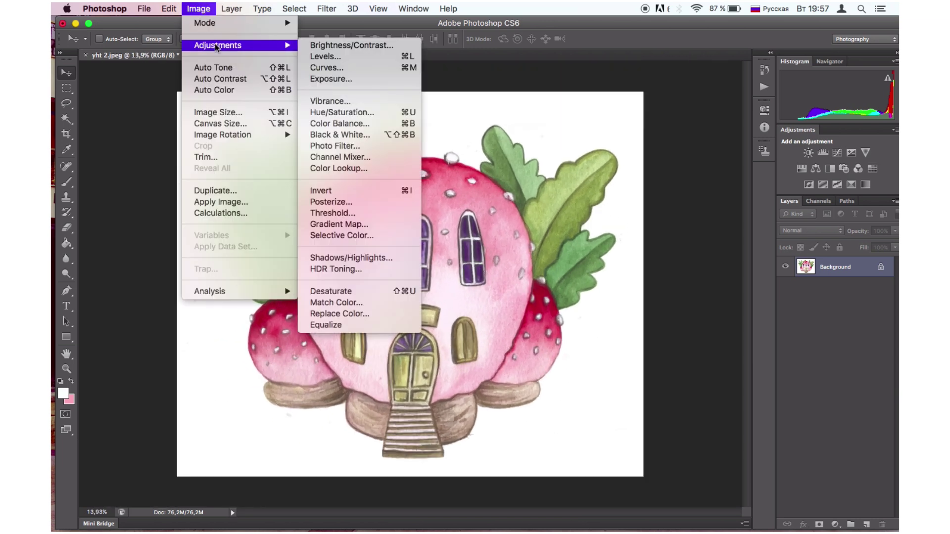
pyautogui.click(406, 57)
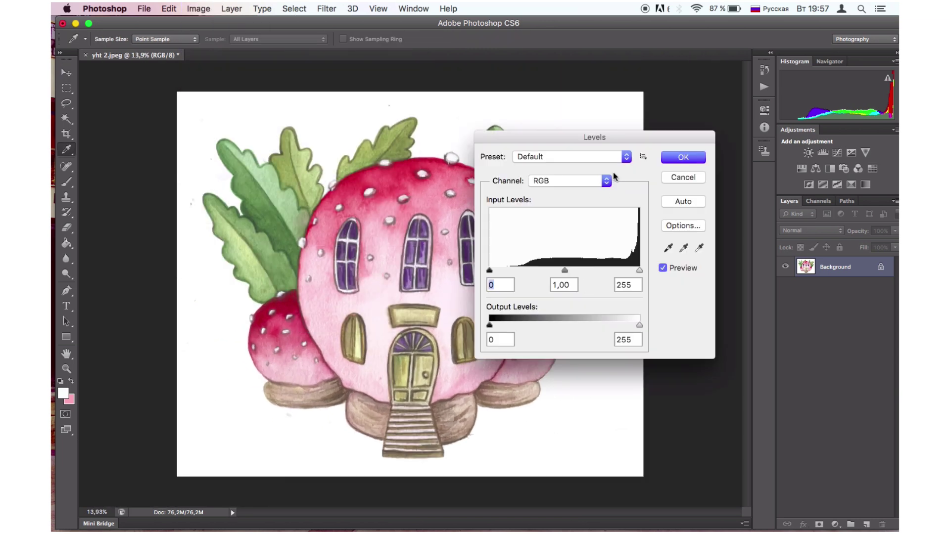
pyautogui.moveTo(621, 139); pyautogui.dragTo(727, 142)
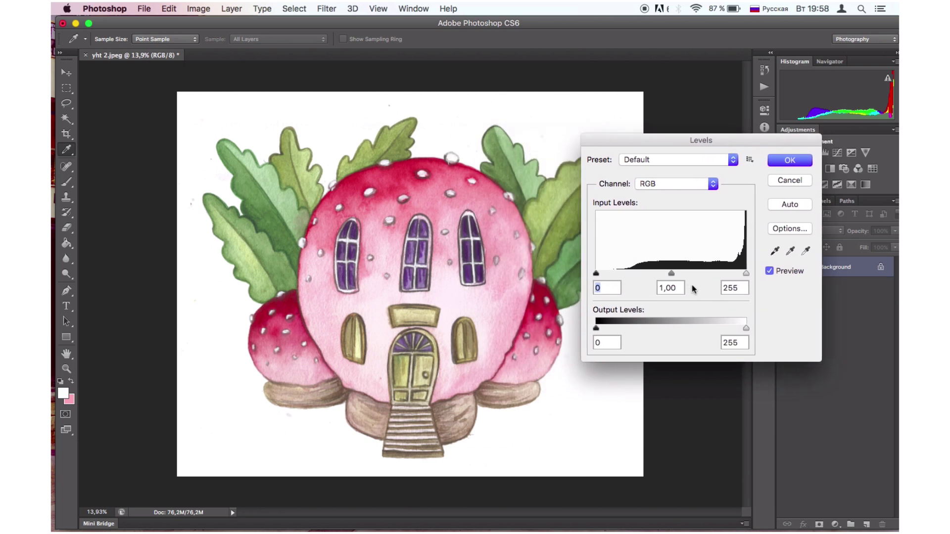
pyautogui.moveTo(671, 274); pyautogui.dragTo(684, 275)
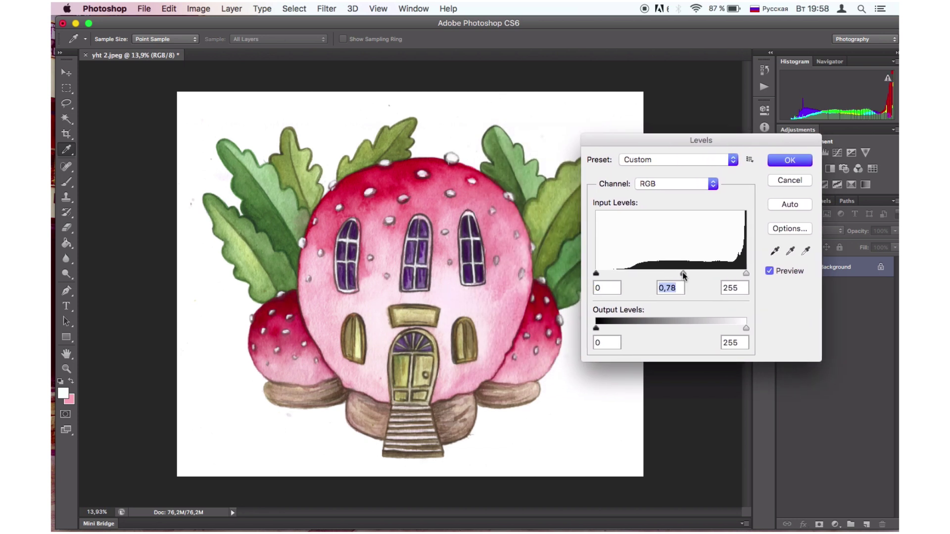
pyautogui.moveTo(745, 274); pyautogui.dragTo(741, 275)
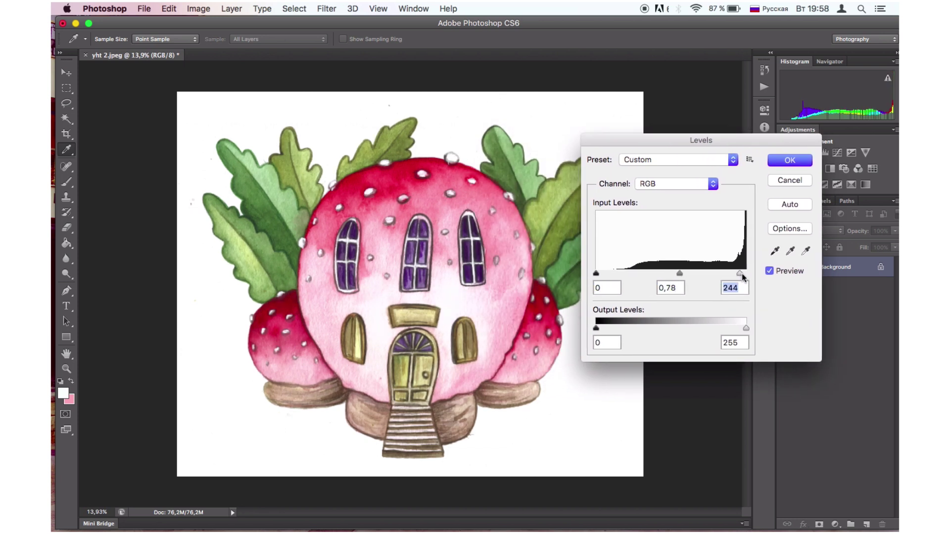
pyautogui.click(784, 162)
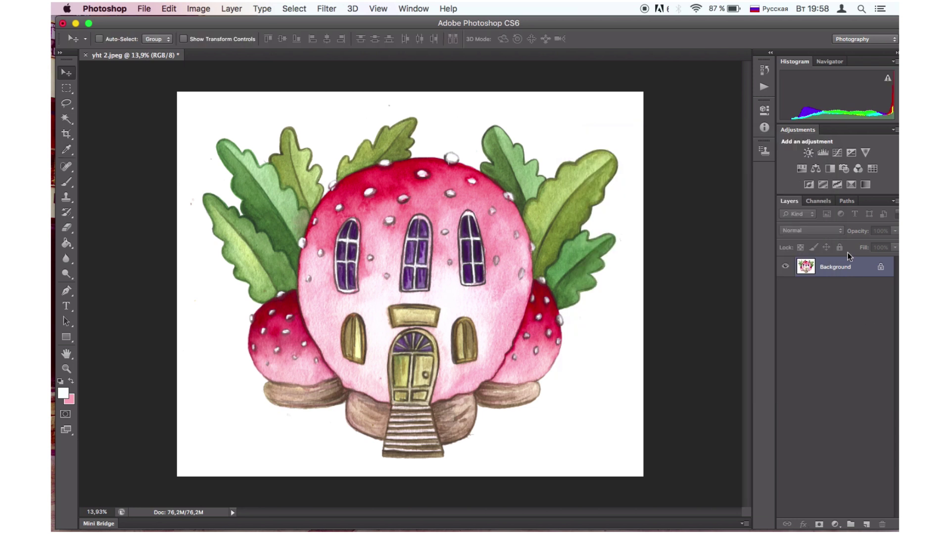
# Step: Duplicate the Background layer and place a new blank layer between the copy and the original
pyautogui.rightClick(843, 273)
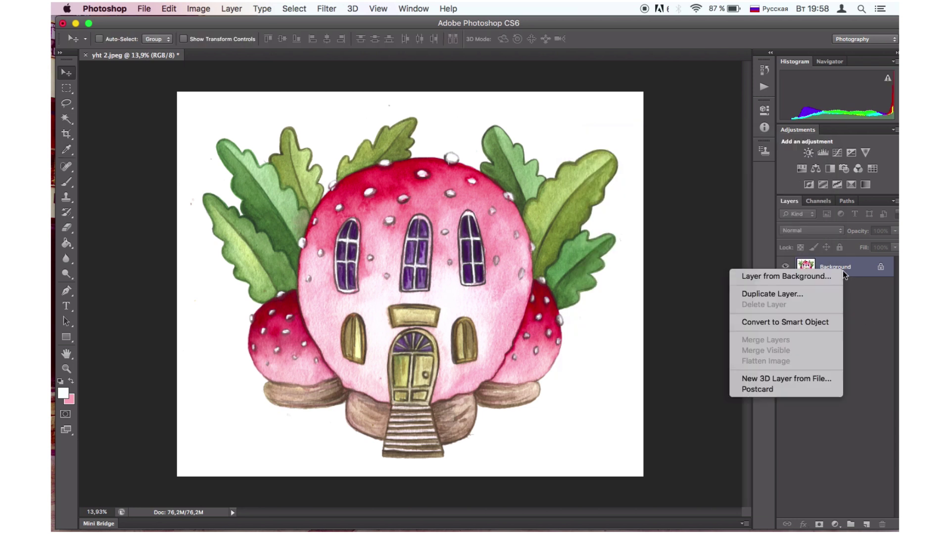
pyautogui.click(790, 295)
pyautogui.click(590, 222)
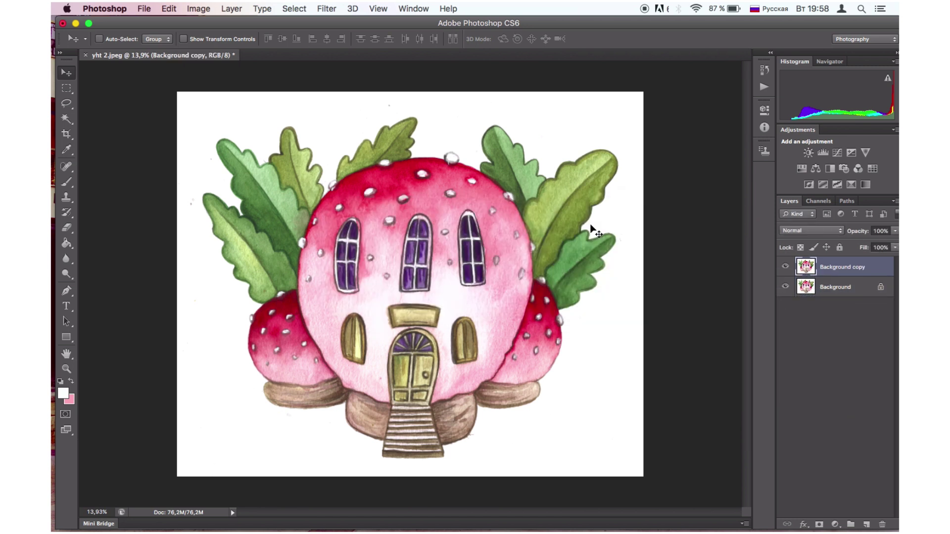
pyautogui.click(866, 524)
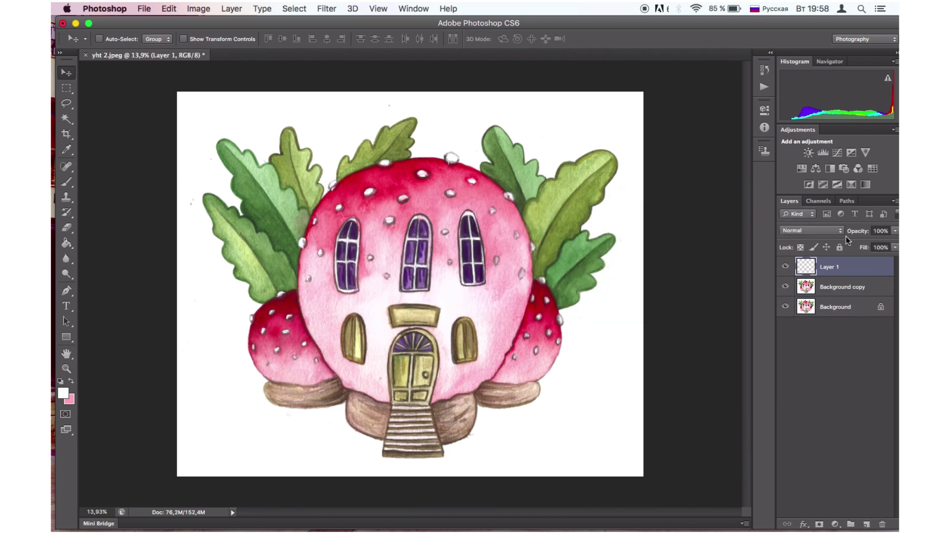
pyautogui.moveTo(833, 276); pyautogui.dragTo(830, 294)
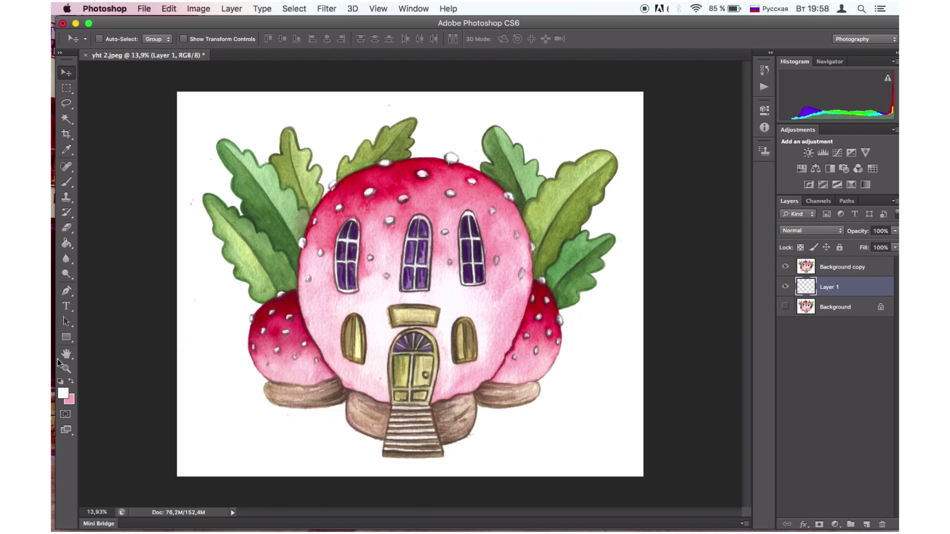
# Step: Set the foreground colour to light turquoise (#8acdd3) and fill Layer 1 with it using the Paint Bucket
pyautogui.click(64, 393)
pyautogui.click(370, 190)
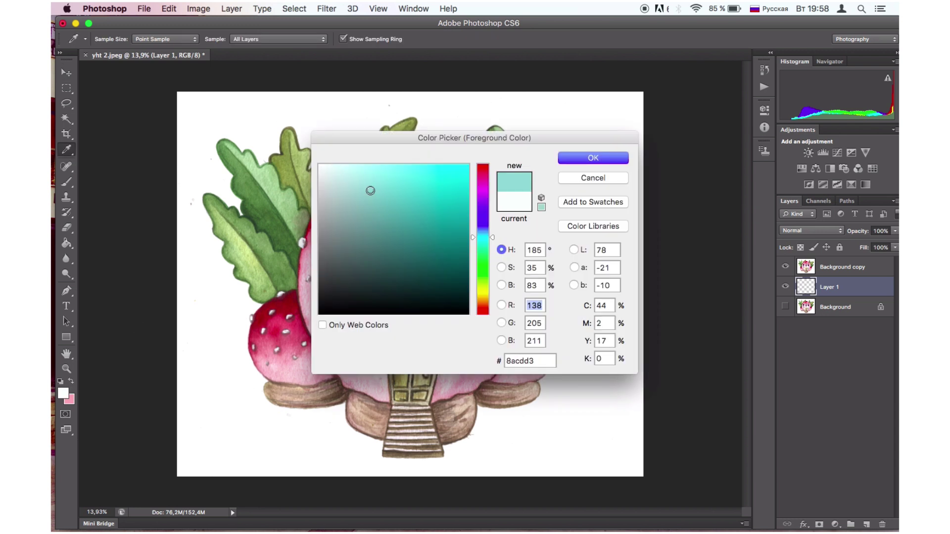
pyautogui.click(572, 160)
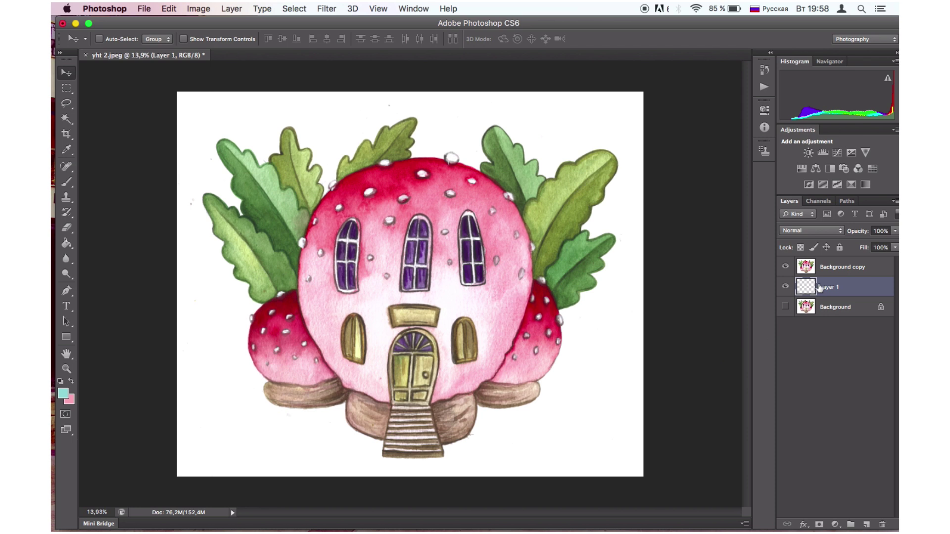
pyautogui.click(67, 243)
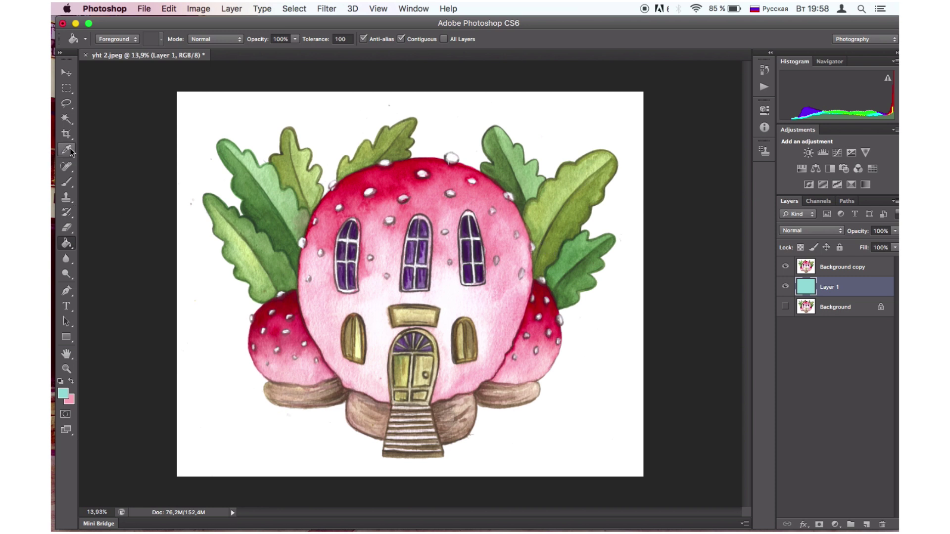
# Step: Make the Background copy layer active and select its white backdrop with the Magic Wand at tolerance 50
pyautogui.click(67, 119)
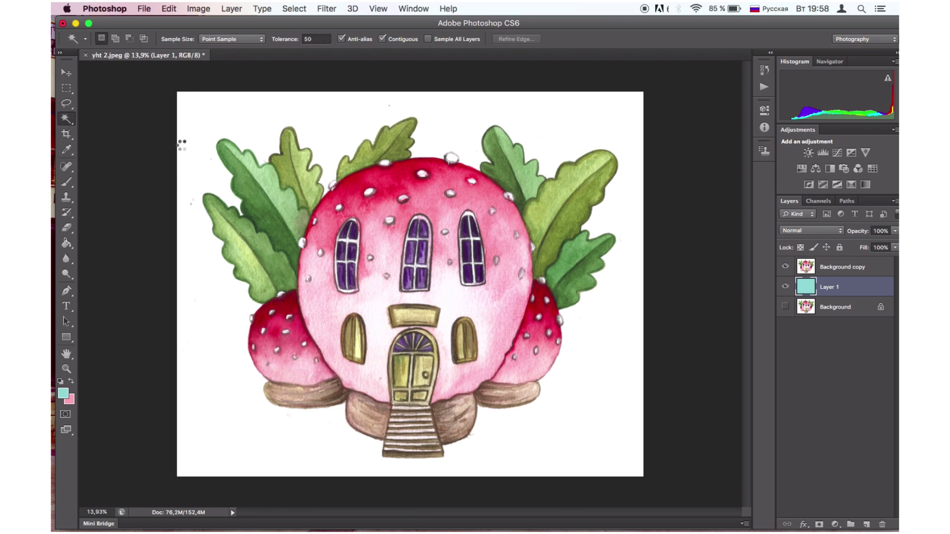
pyautogui.click(180, 143)
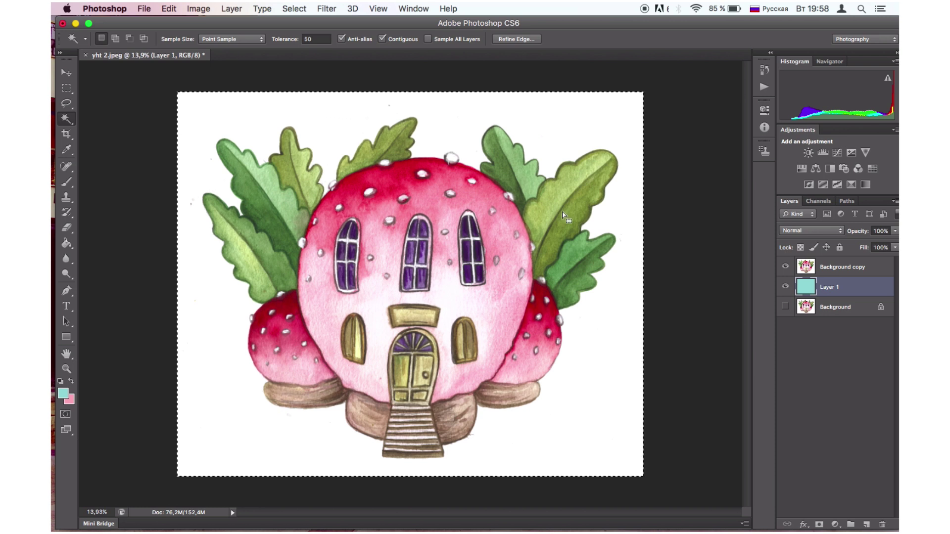
pyautogui.hotkey('alt', ']')
pyautogui.press('super+d')
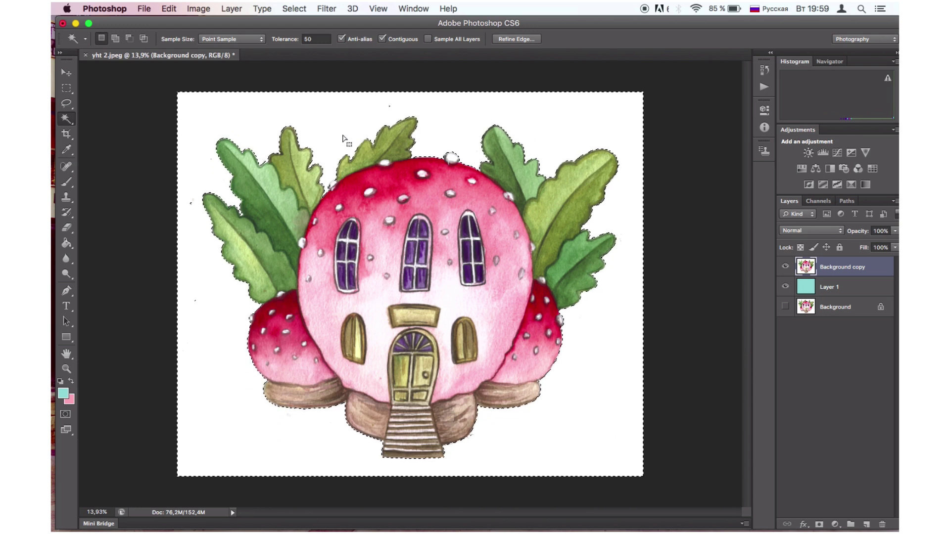
# Step: Set the Magic Wand tolerance to 30 and clear the current selection
pyautogui.doubleClick(313, 40)
pyautogui.write('30')
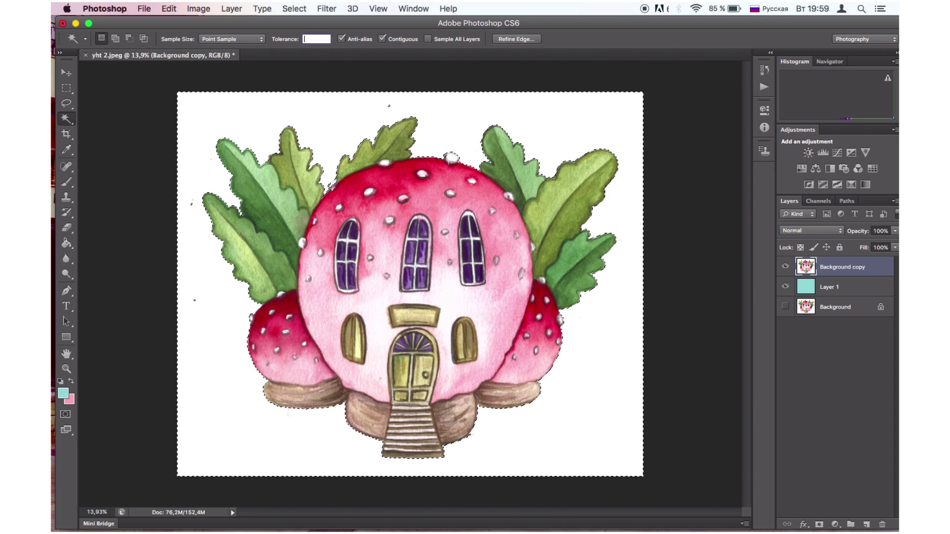
pyautogui.press('Return')
pyautogui.press('super+d')
# Step: Select the white backdrop around the house on the Background copy layer and delete it
pyautogui.scroll(5, 333, 91)
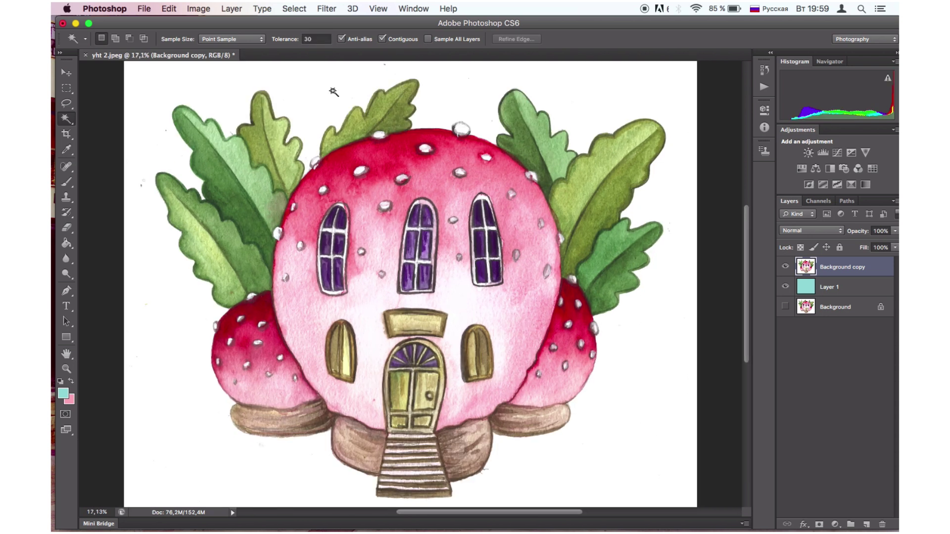
pyautogui.scroll(3, 333, 91)
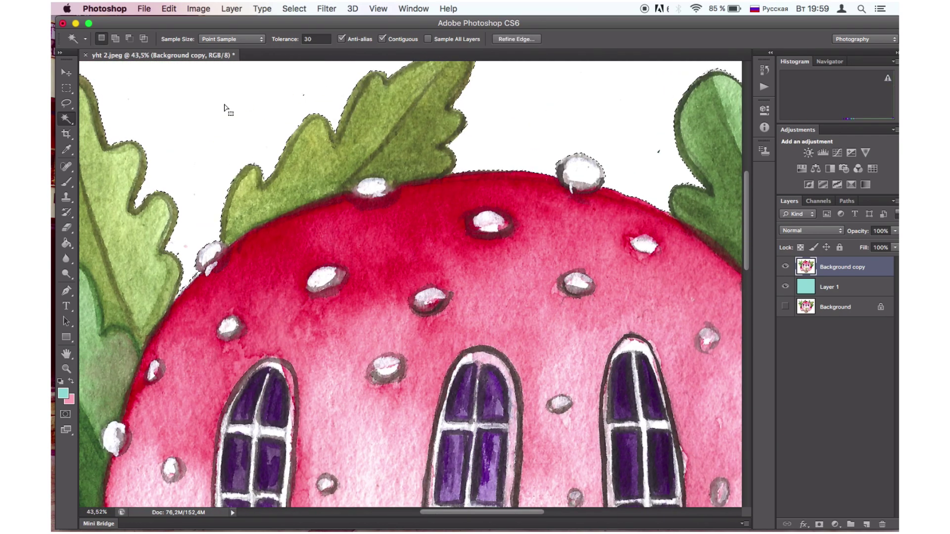
pyautogui.scroll(-8, 225, 109)
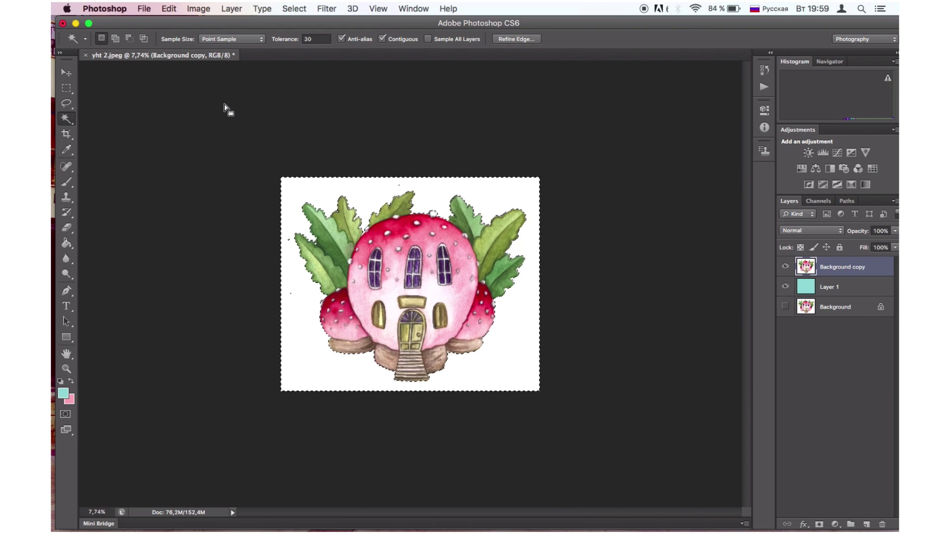
pyautogui.press('Delete')
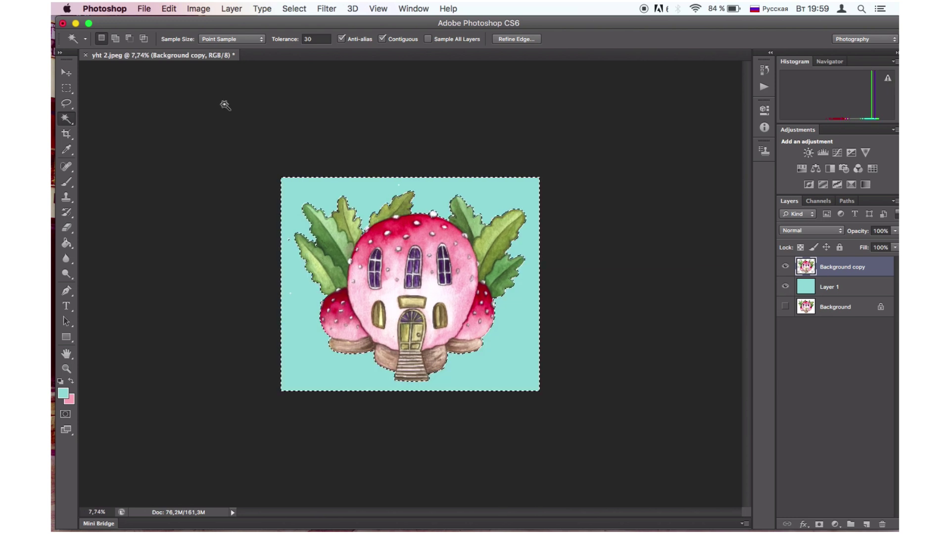
# Step: Examine the cut-out's edges around the leaves, roof, stones and steps for leftover specks of the old backdrop
pyautogui.scroll(5, 343, 283)
pyautogui.scroll(2, 344, 282)
pyautogui.hscroll(-5, 344, 283)
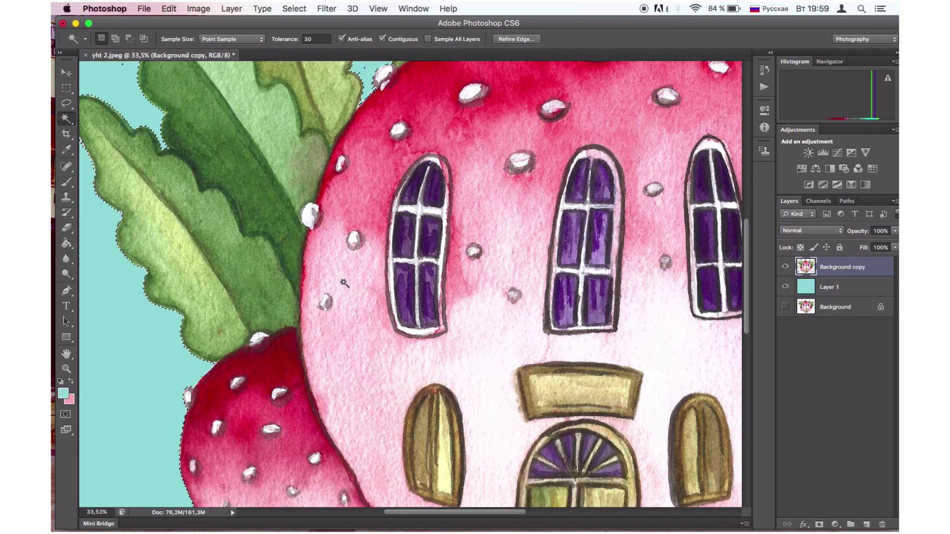
pyautogui.scroll(5, 344, 283)
pyautogui.hscroll(10, 344, 283)
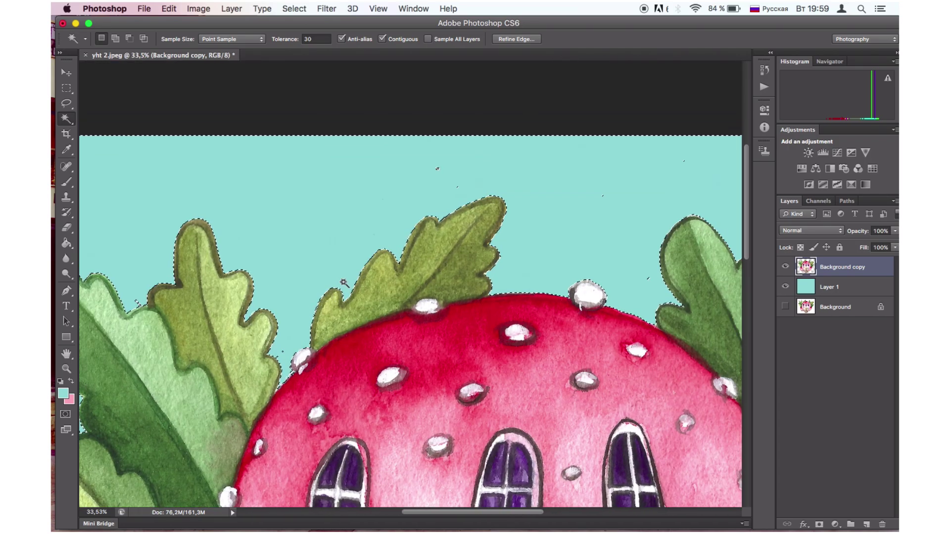
pyautogui.scroll(-10, 343, 282)
pyautogui.hscroll(5, 344, 283)
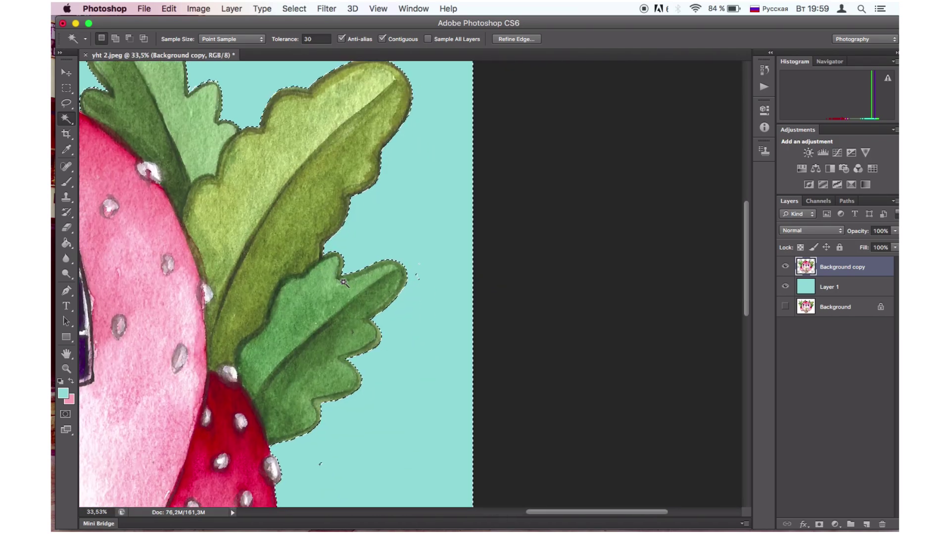
pyautogui.hscroll(-5, 344, 283)
pyautogui.scroll(-10, 344, 283)
pyautogui.hscroll(-5, 344, 283)
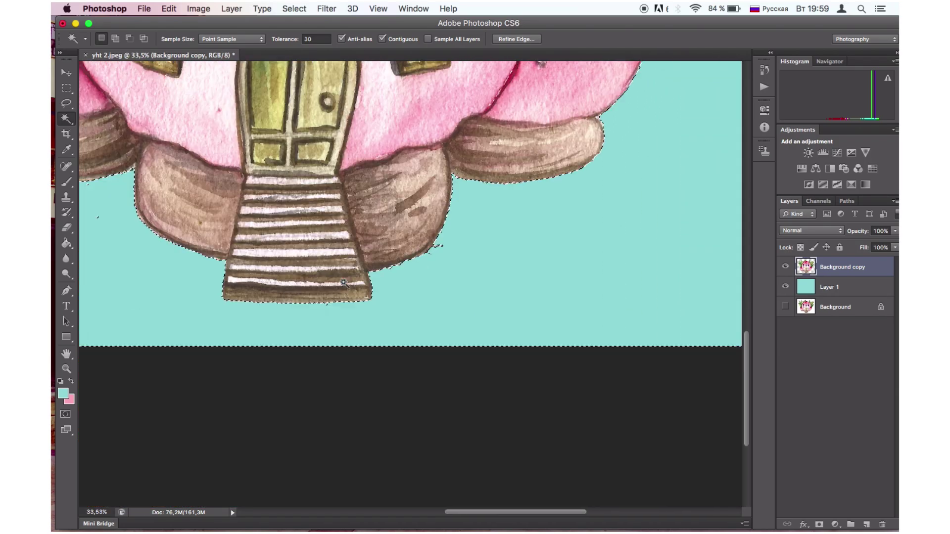
pyautogui.scroll(2, 344, 282)
pyautogui.hscroll(-1, 343, 283)
pyautogui.scroll(2, 344, 283)
pyautogui.hscroll(-1, 344, 283)
# Step: Switch to the Move tool and clear the selection around the cut-out house
pyautogui.press('v')
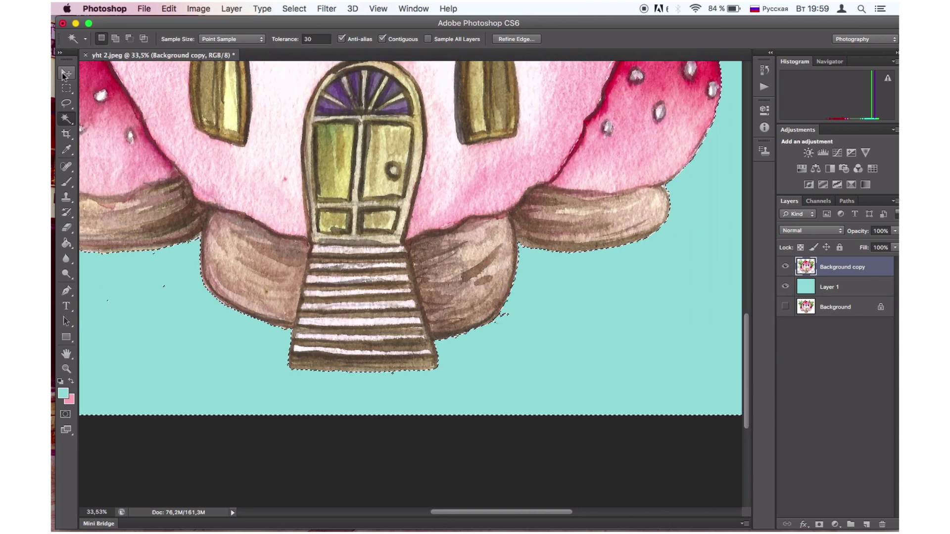
pyautogui.click(292, 8)
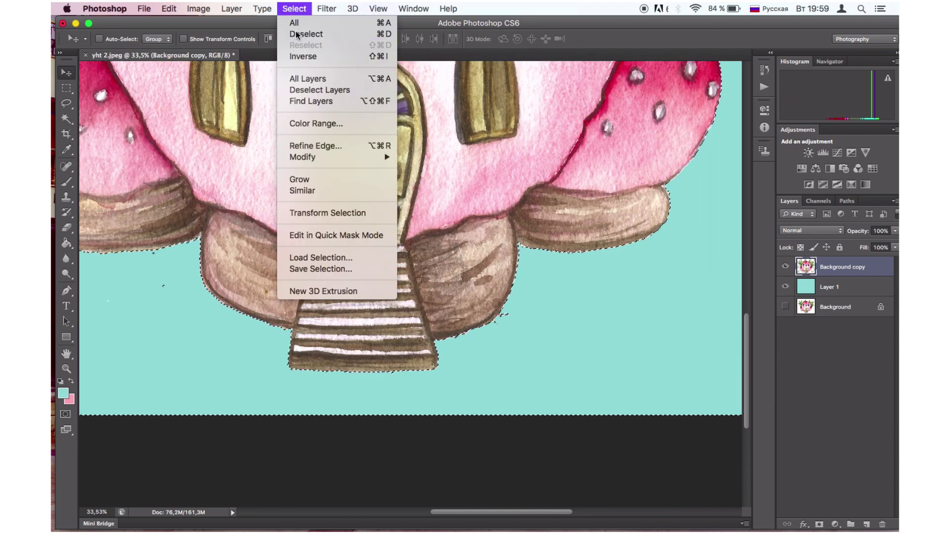
pyautogui.click(296, 33)
pyautogui.hscroll(-5, 319, 321)
pyautogui.scroll(1, 319, 321)
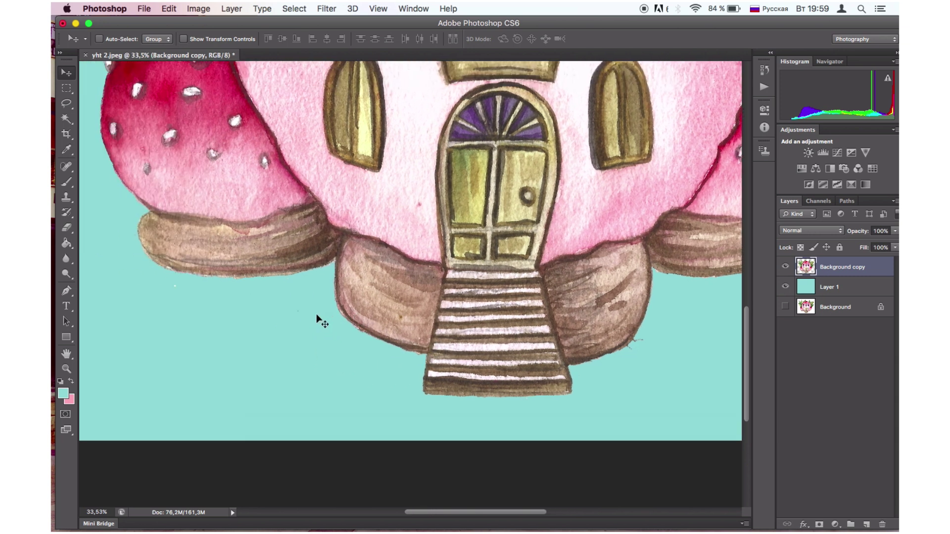
pyautogui.click(67, 150)
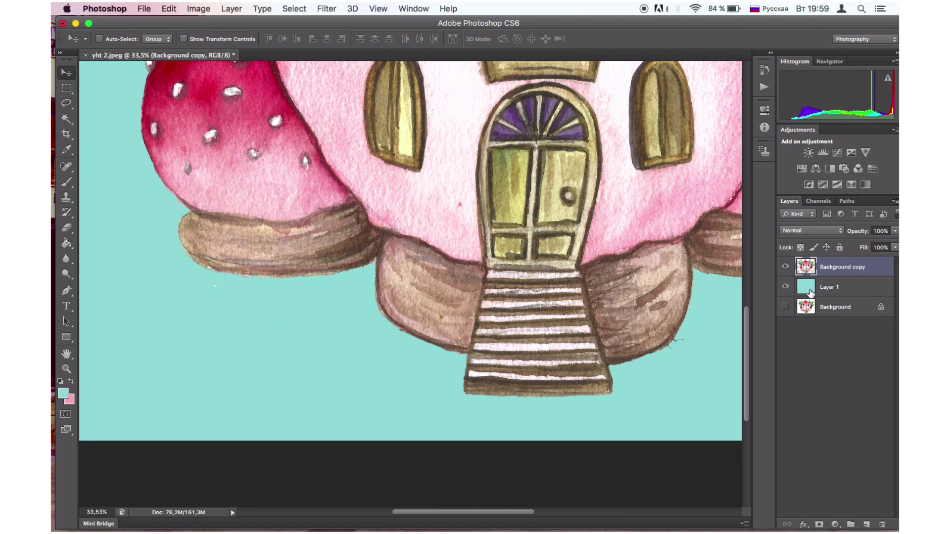
# Step: Check the cut-out with Layer 1 hidden and shown again, and erase the stray speck below the left outer stone with the Eraser
pyautogui.click(785, 287)
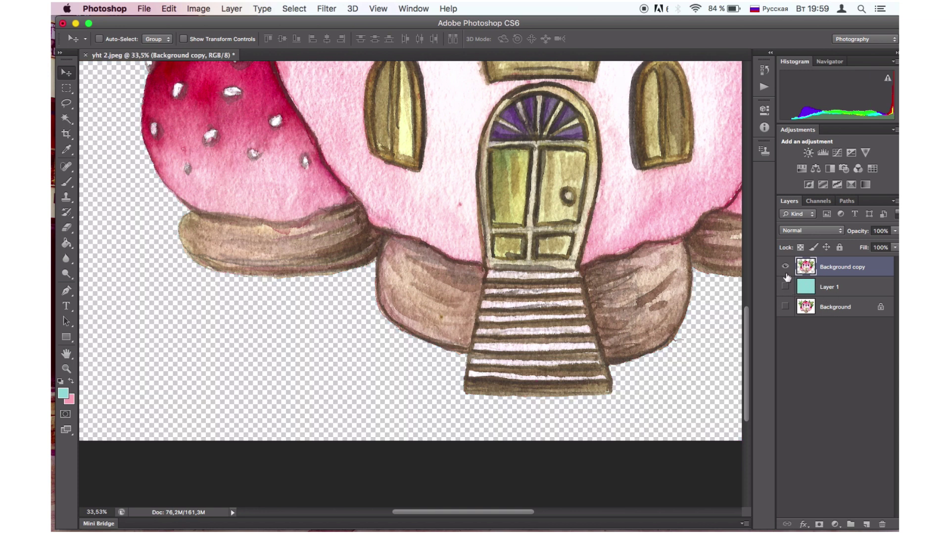
pyautogui.click(785, 287)
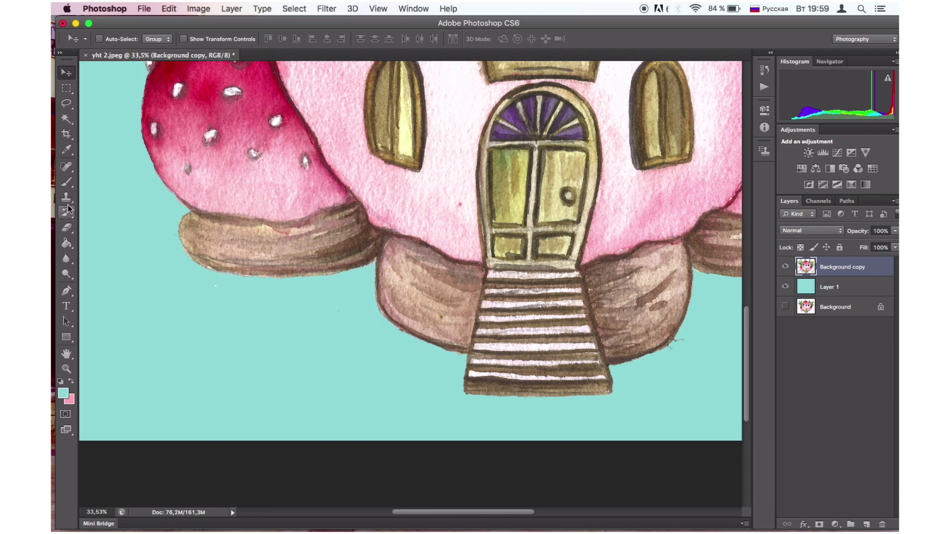
pyautogui.click(67, 228)
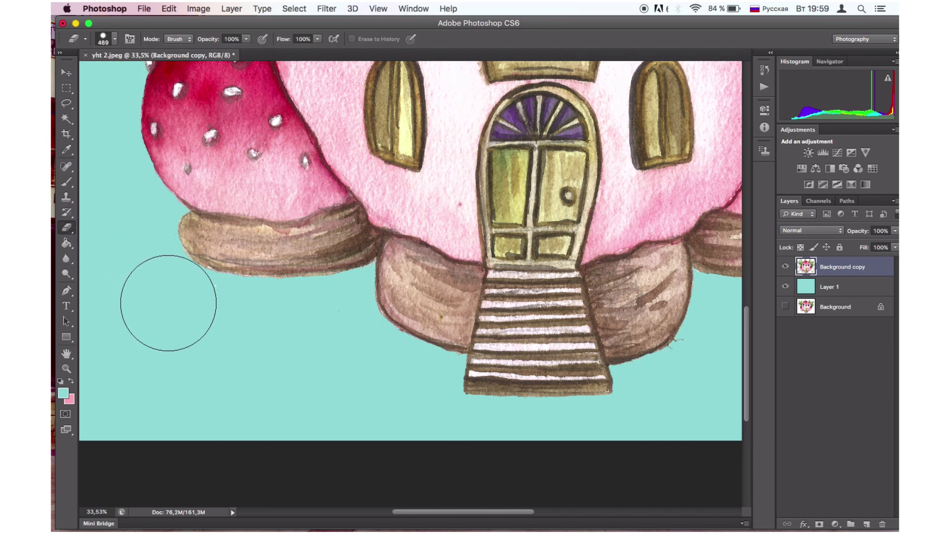
pyautogui.click(186, 317)
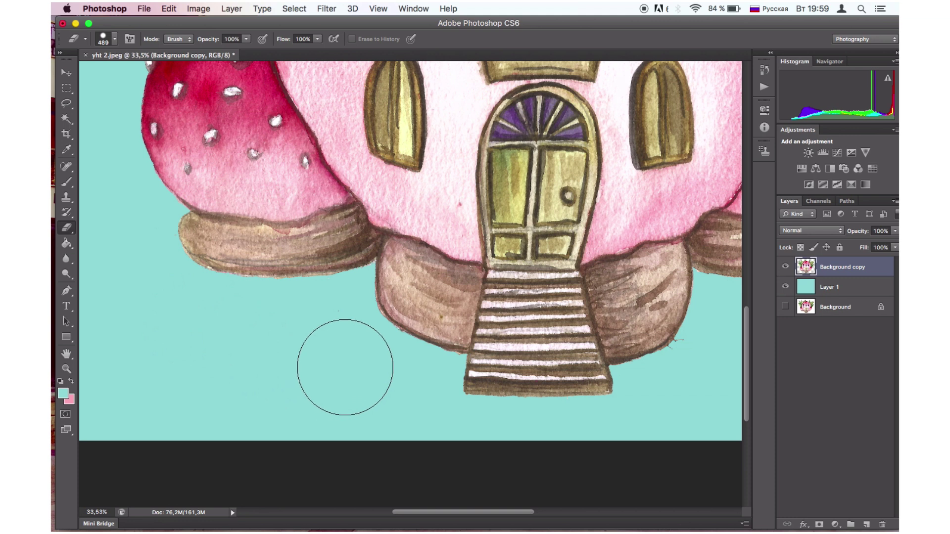
# Step: Erase the leftover specks on the backdrop beside the left strawberry and around the upper-left leaves with the 489 px Eraser
pyautogui.scroll(2, 332, 345)
pyautogui.scroll(10, 333, 343)
pyautogui.hscroll(-5, 333, 343)
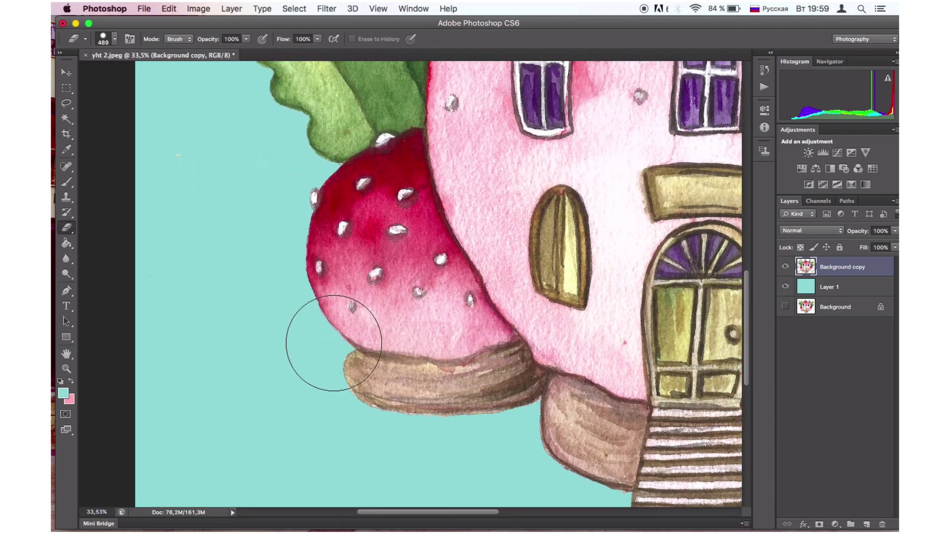
pyautogui.scroll(5, 262, 347)
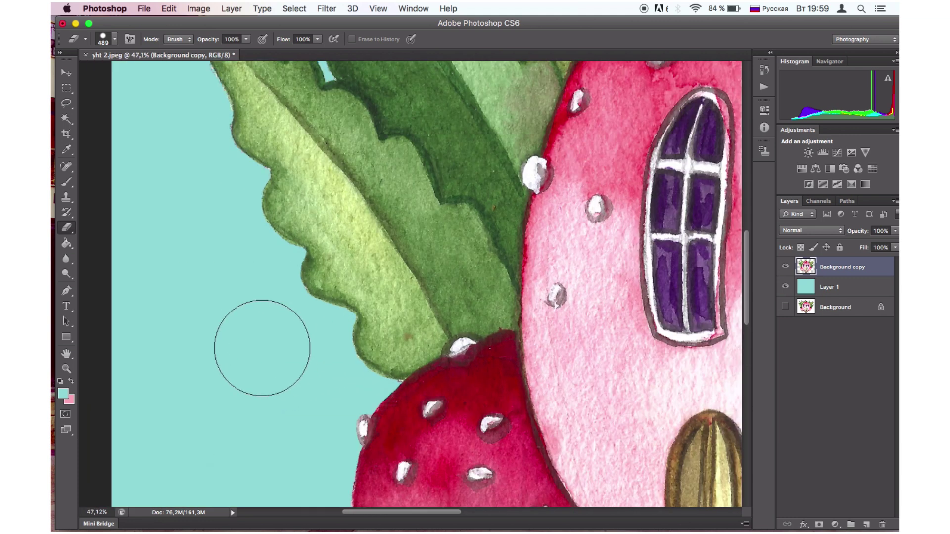
pyautogui.scroll(5, 262, 347)
pyautogui.hscroll(2, 262, 347)
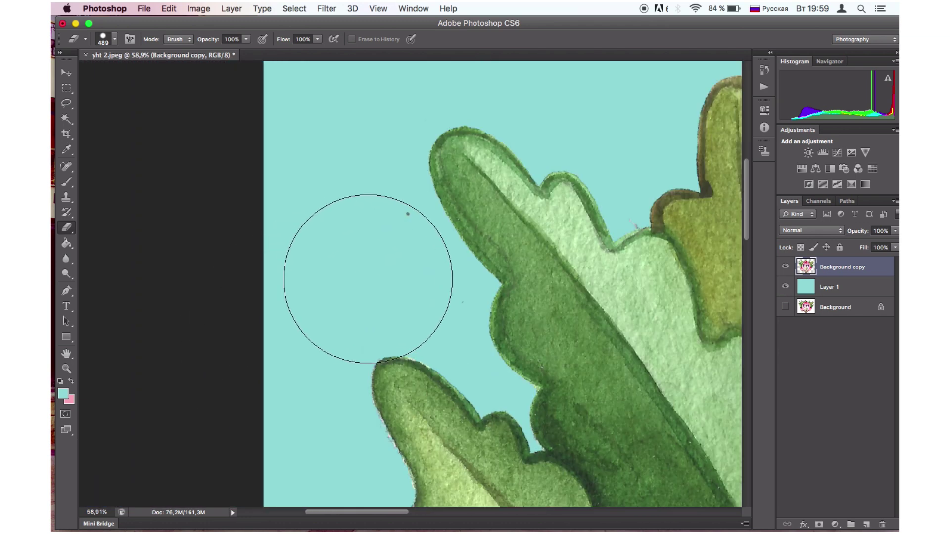
pyautogui.scroll(4, 363, 270)
pyautogui.hscroll(3, 363, 270)
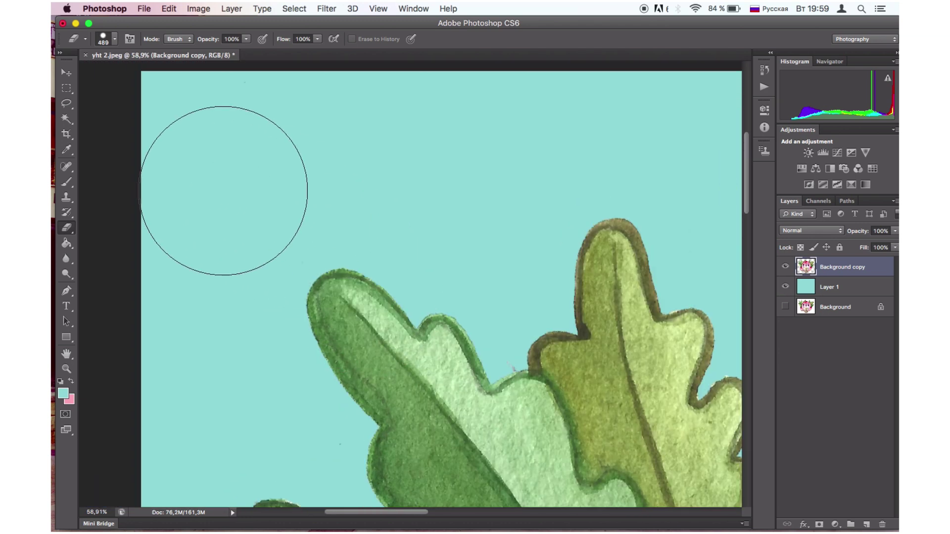
# Step: Erase the stray specks above the roof and its top leaves on the Background copy layer
pyautogui.hscroll(5, 399, 159)
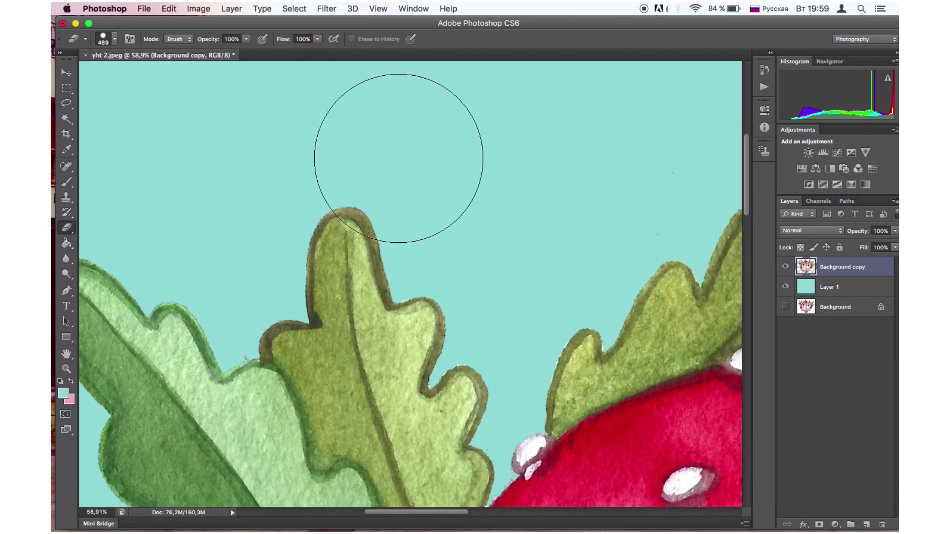
pyautogui.hscroll(5, 543, 193)
pyautogui.scroll(1, 542, 194)
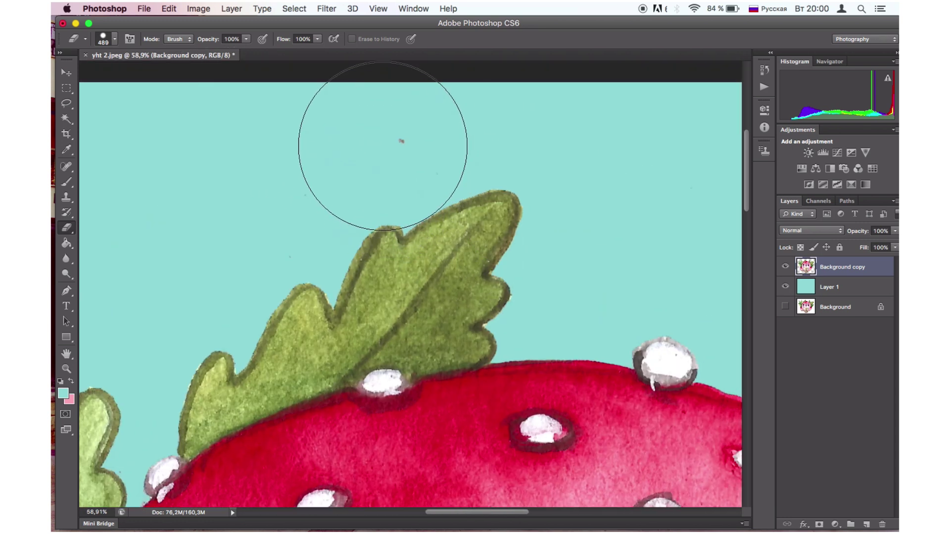
pyautogui.moveTo(298, 155)
pyautogui.mouseDown()
pyautogui.moveTo(260, 187)
pyautogui.moveTo(555, 174)
pyautogui.moveTo(609, 201)
pyautogui.mouseUp()
pyautogui.hscroll(5, 609, 193)
pyautogui.scroll(-1, 609, 192)
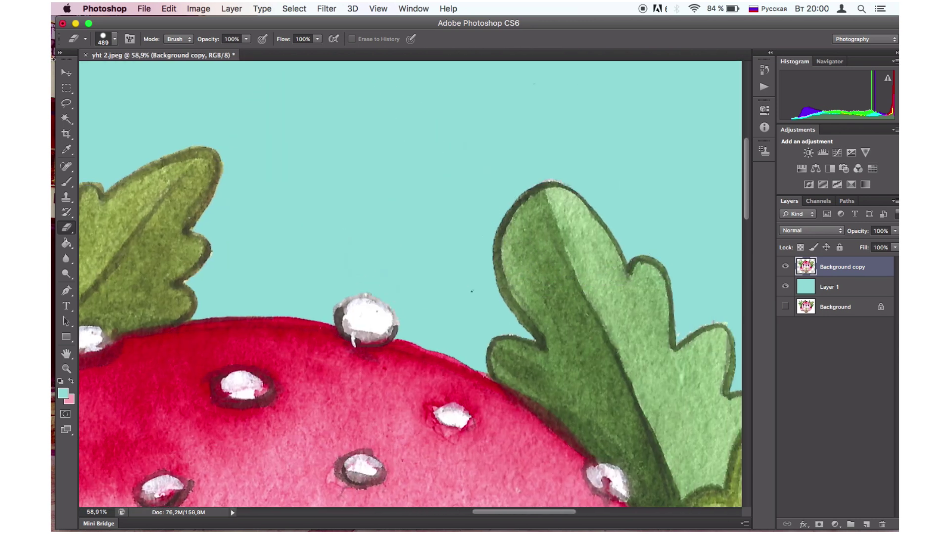
# Step: Set the Eraser size to 101 px and remove the specks between the roof and the upper-right leaves and in the backdrop above them
pyautogui.click(116, 42)
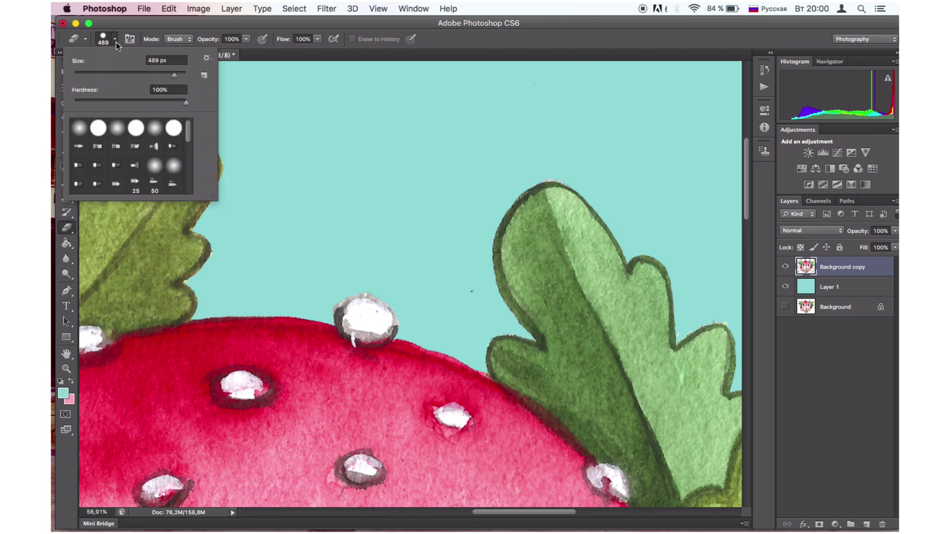
pyautogui.click(129, 74)
pyautogui.click(460, 301)
pyautogui.hscroll(8, 463, 297)
pyautogui.scroll(3, 462, 297)
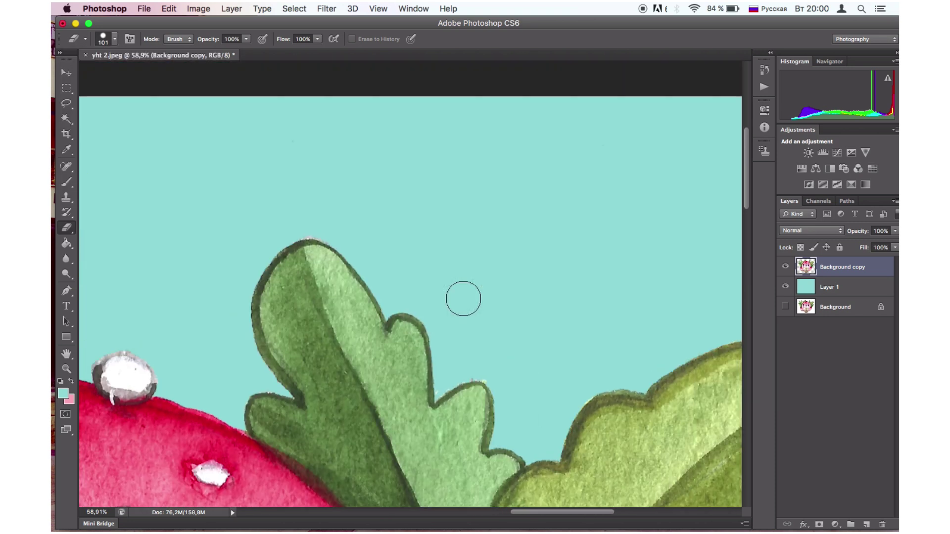
pyautogui.hscroll(5, 252, 212)
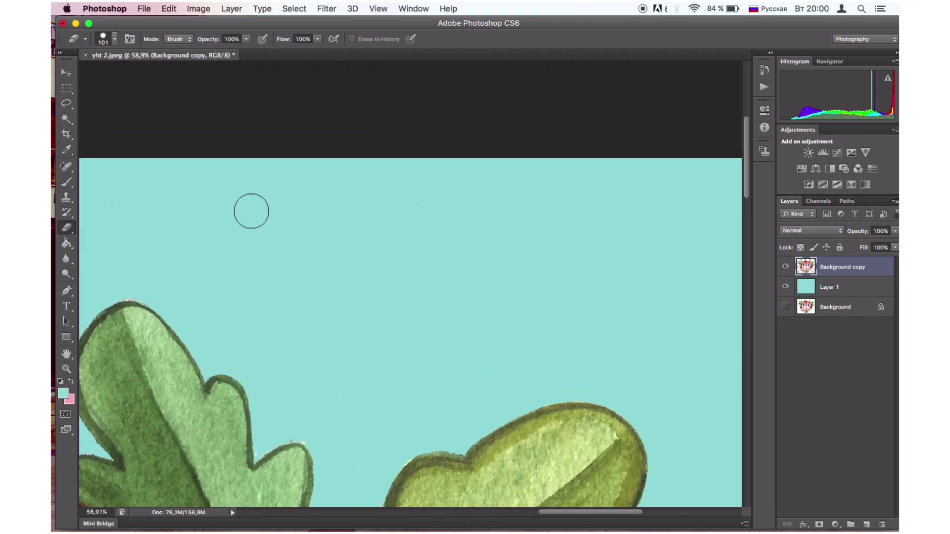
pyautogui.scroll(-1, 382, 278)
pyautogui.hscroll(10, 384, 278)
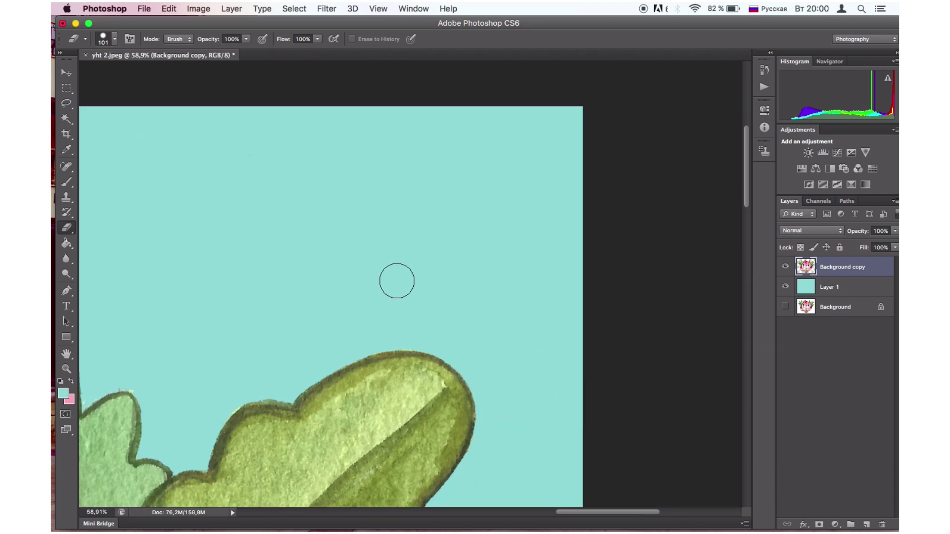
# Step: Erase the remaining specks in the backdrop beside and below the right-hand leaves
pyautogui.scroll(-4, 391, 280)
pyautogui.scroll(-10, 396, 281)
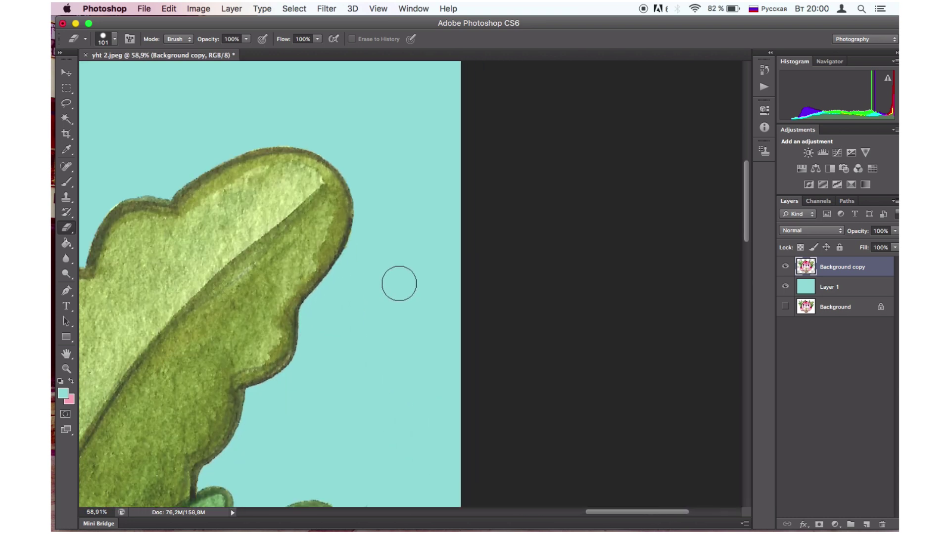
pyautogui.hscroll(-3, 400, 283)
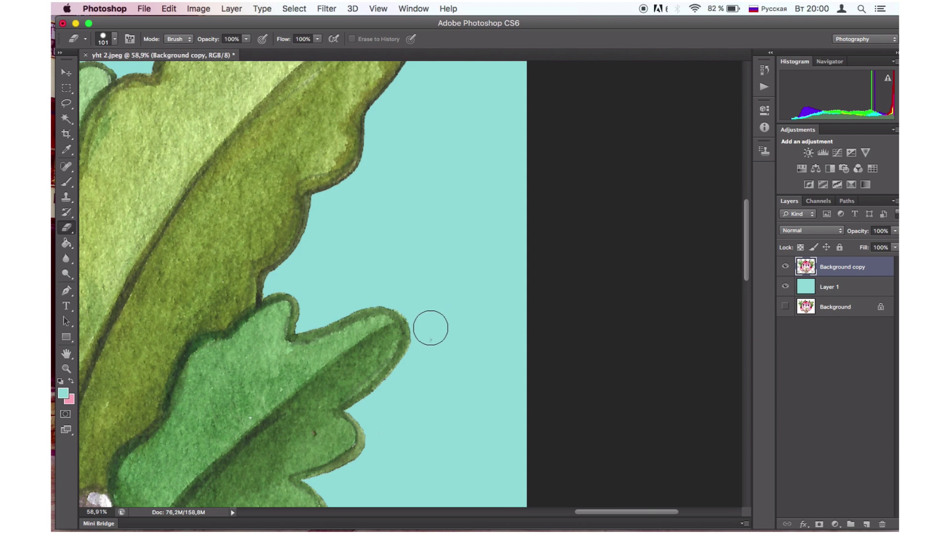
pyautogui.scroll(-8, 430, 334)
pyautogui.hscroll(1, 430, 334)
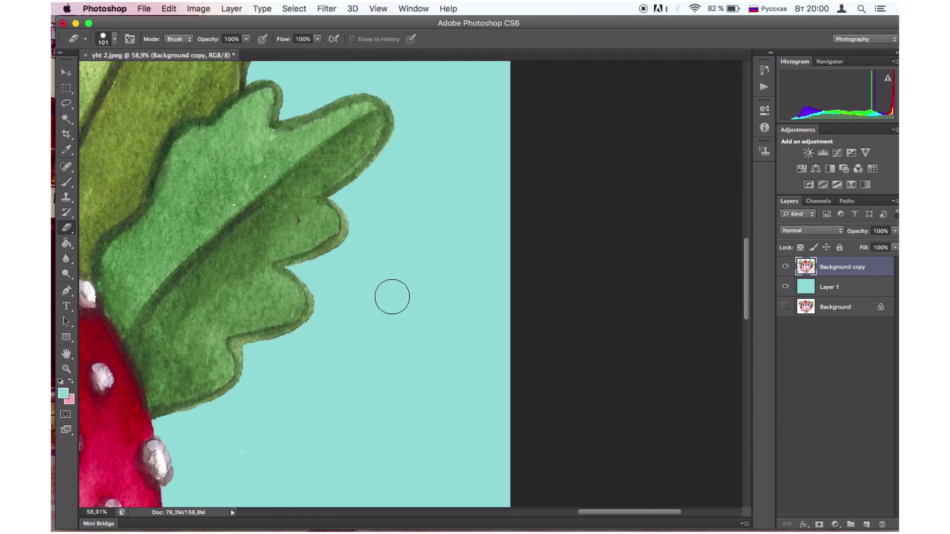
pyautogui.scroll(-5, 378, 255)
pyautogui.hscroll(-5, 377, 256)
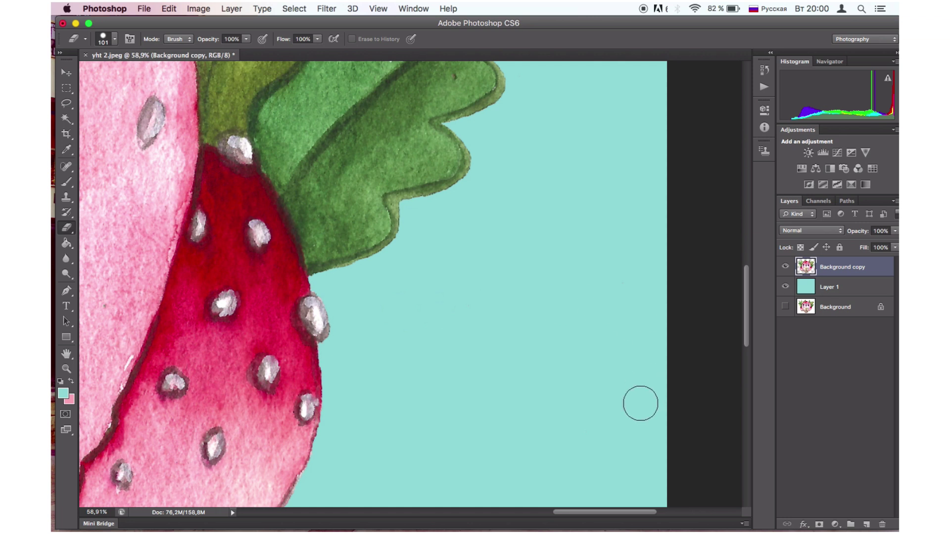
# Step: Clean the backdrop along the right strawberry and stones, erasing the stray marks at the lower-right edge of the stone beside the steps
pyautogui.scroll(-6, 613, 409)
pyautogui.hscroll(-1, 613, 408)
pyautogui.scroll(-4, 613, 409)
pyautogui.hscroll(-8, 613, 409)
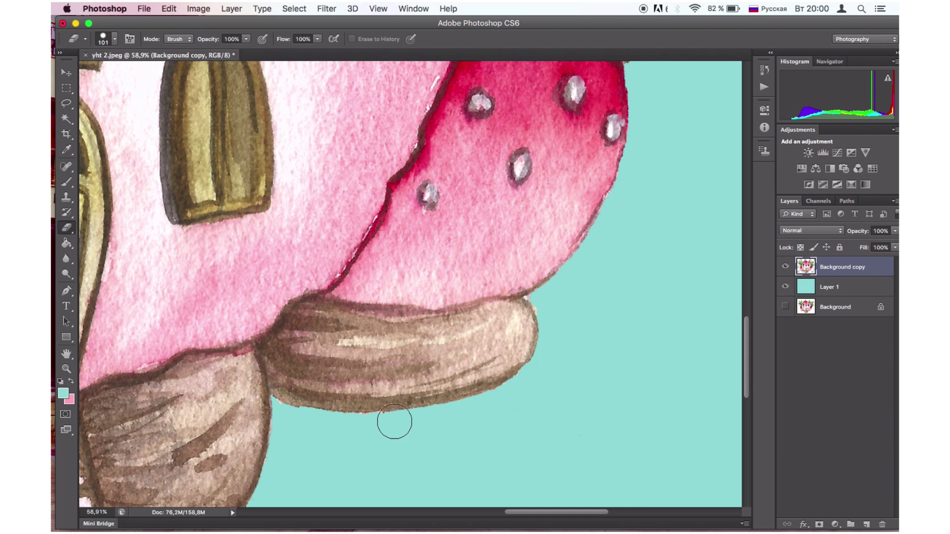
pyautogui.scroll(-4, 384, 414)
pyautogui.hscroll(-6, 384, 414)
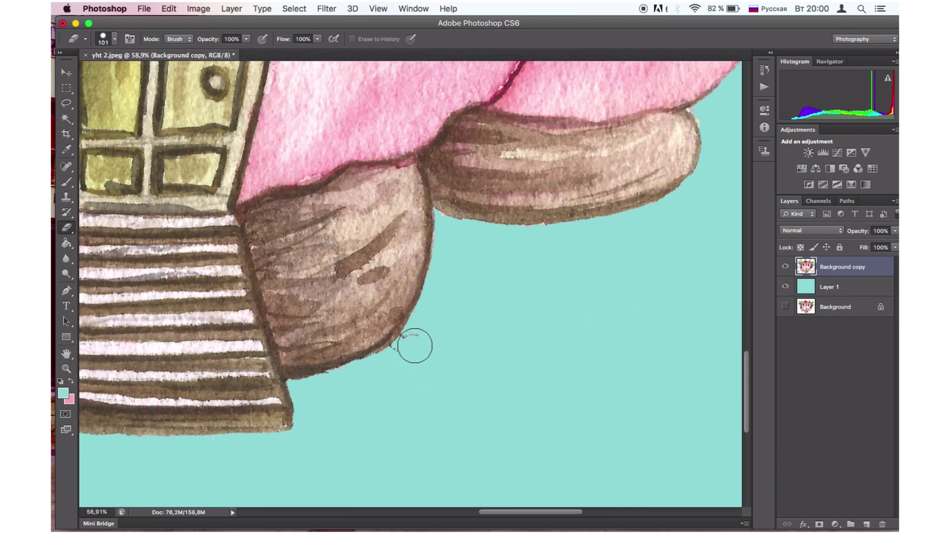
pyautogui.moveTo(414, 341); pyautogui.dragTo(409, 360)
# Step: Set the Eraser size to 48 px and trim the bottom edge of the steps into a clean line
pyautogui.click(115, 40)
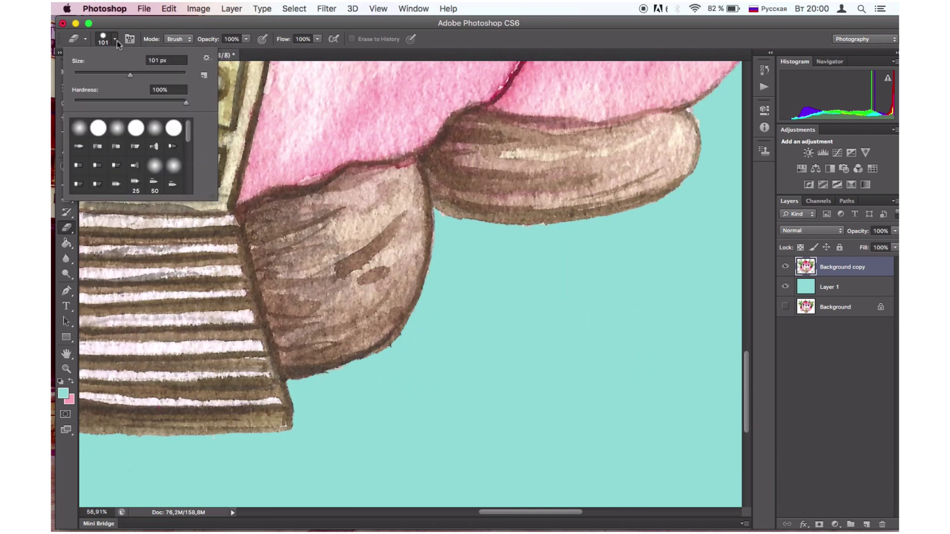
pyautogui.click(101, 74)
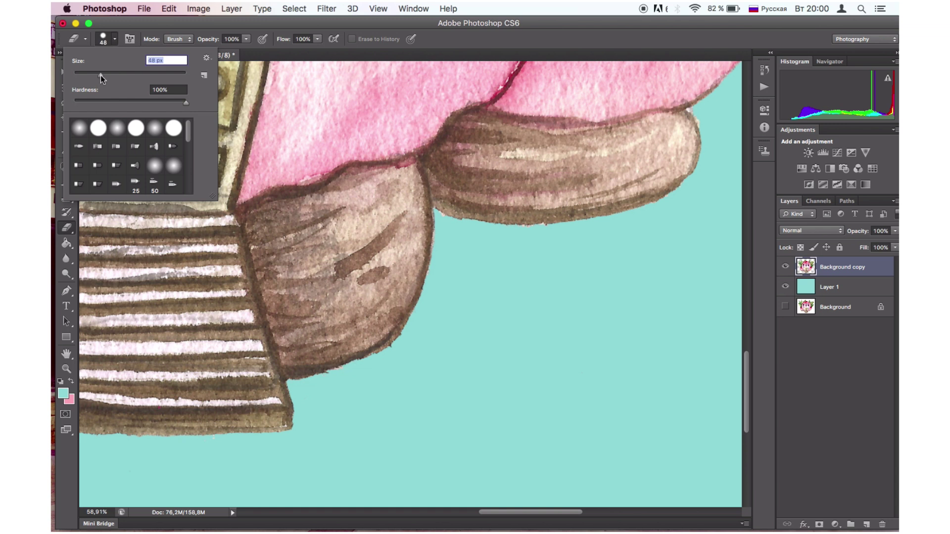
pyautogui.hscroll(-10, 227, 437)
pyautogui.click(232, 422)
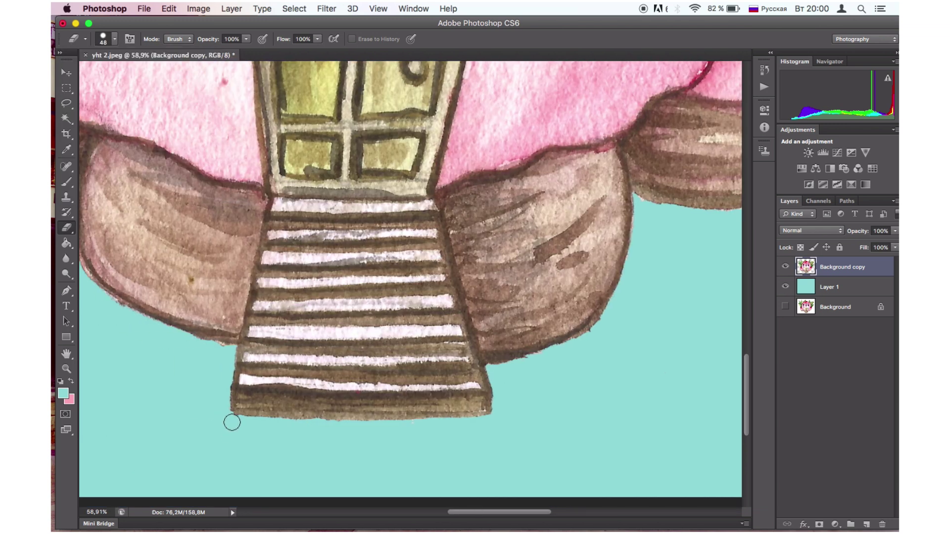
pyautogui.moveTo(232, 422)
pyautogui.mouseDown()
pyautogui.moveTo(505, 420)
pyautogui.moveTo(498, 390)
pyautogui.moveTo(499, 420)
pyautogui.mouseUp()
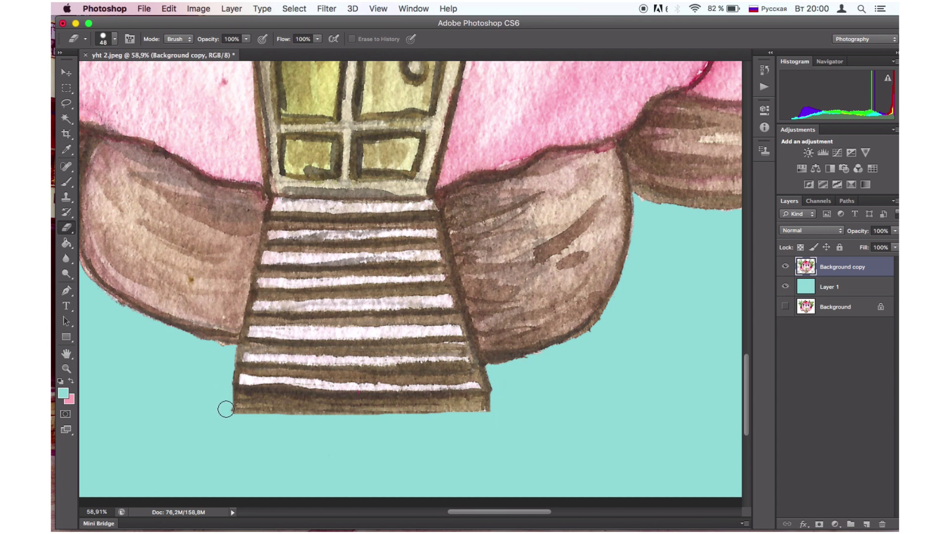
# Step: Trim the ragged outer and lower outline of the stone left of the steps with the 48 px Eraser
pyautogui.hscroll(-6, 227, 418)
pyautogui.scroll(1, 227, 418)
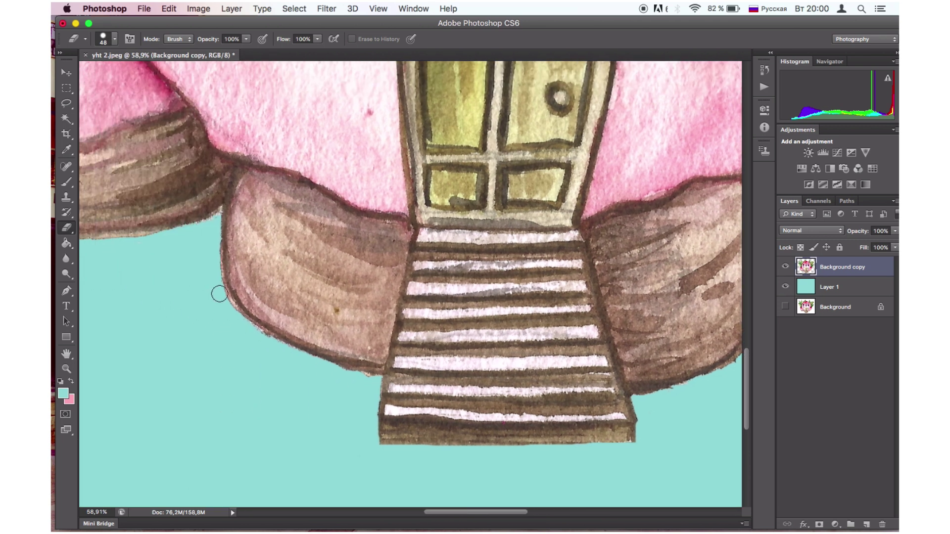
pyautogui.moveTo(214, 220)
pyautogui.mouseDown()
pyautogui.moveTo(221, 304)
pyautogui.moveTo(221, 292)
pyautogui.moveTo(244, 325)
pyautogui.moveTo(296, 355)
pyautogui.moveTo(376, 378)
pyautogui.mouseUp()
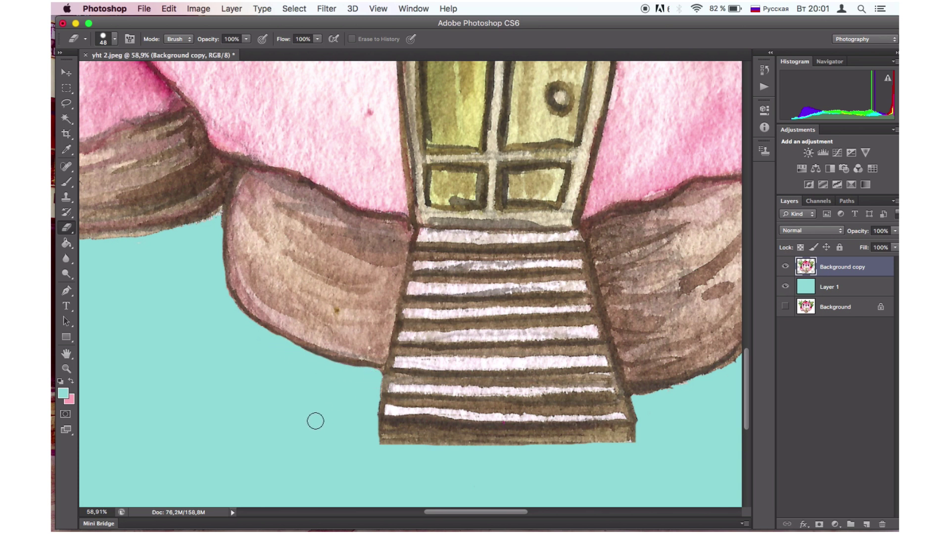
# Step: Set the Eraser size to 9 px and tidy the corner where the left stone meets the steps
pyautogui.click(115, 39)
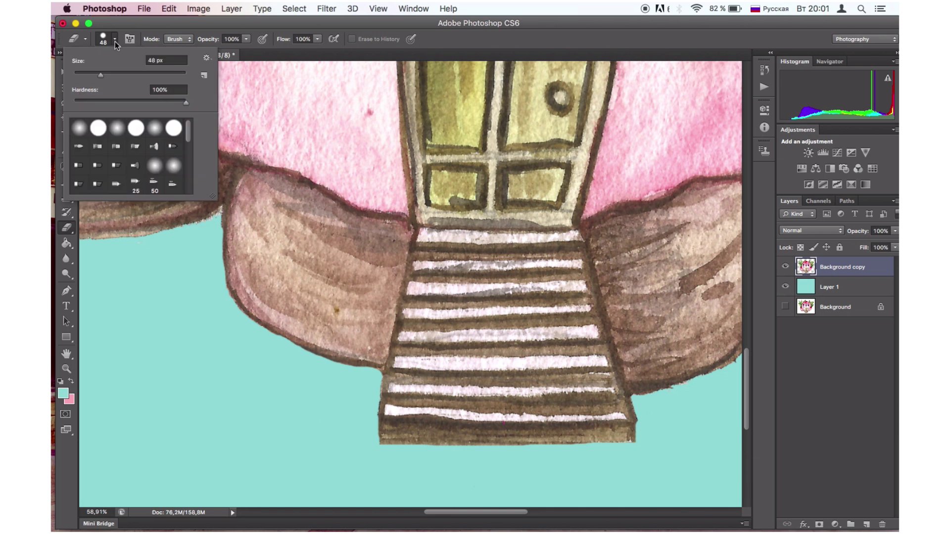
pyautogui.click(78, 75)
pyautogui.press('Return')
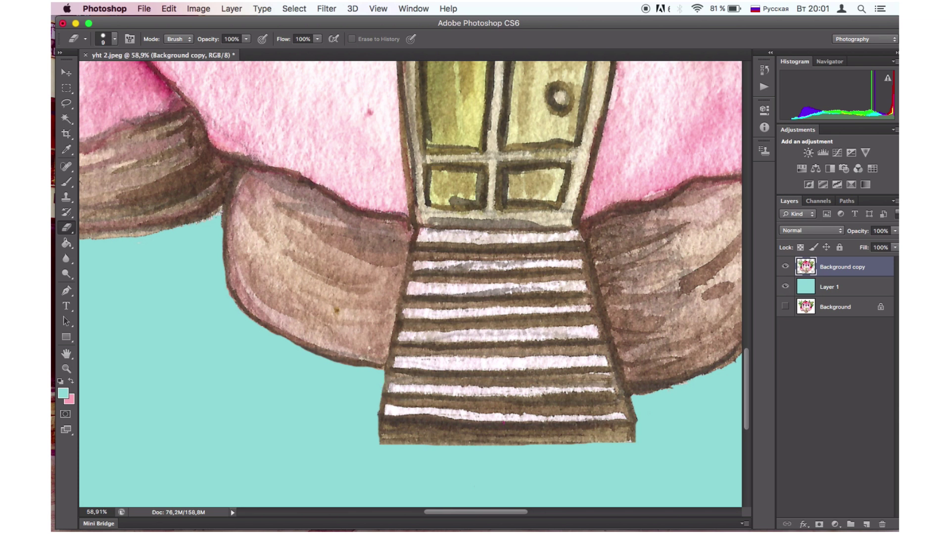
# Step: Set the Eraser size to 22 px and clean the corner where the right stone meets the steps
pyautogui.scroll(-3, 411, 254)
pyautogui.hscroll(5, 411, 254)
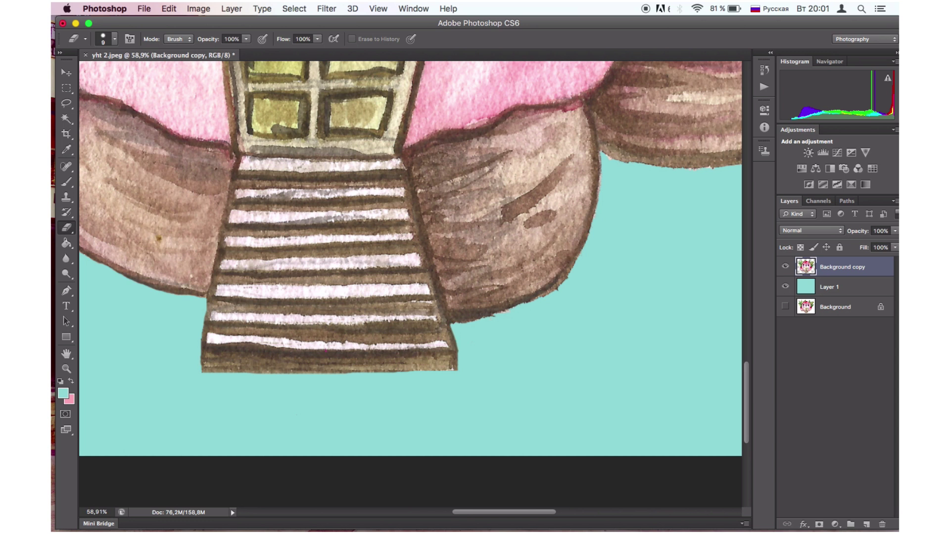
pyautogui.click(114, 39)
pyautogui.click(85, 74)
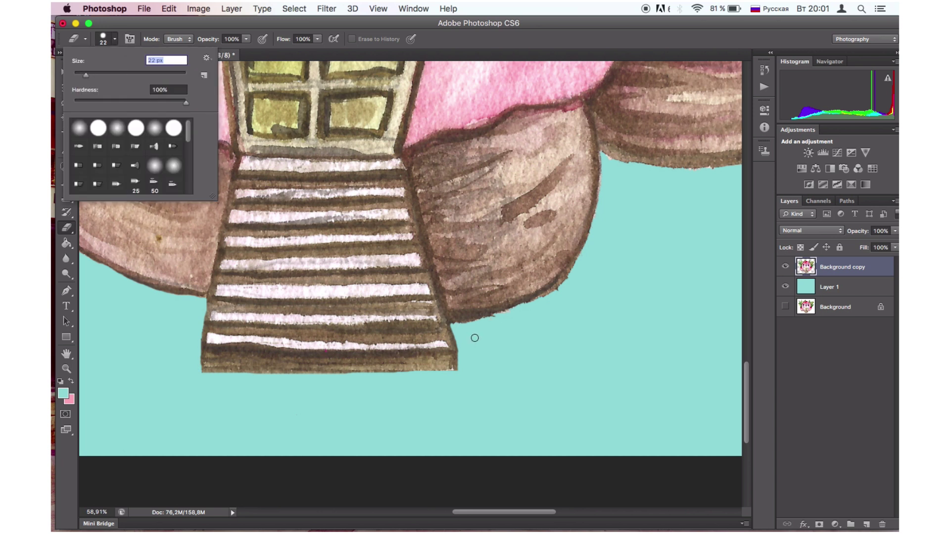
pyautogui.click(454, 326)
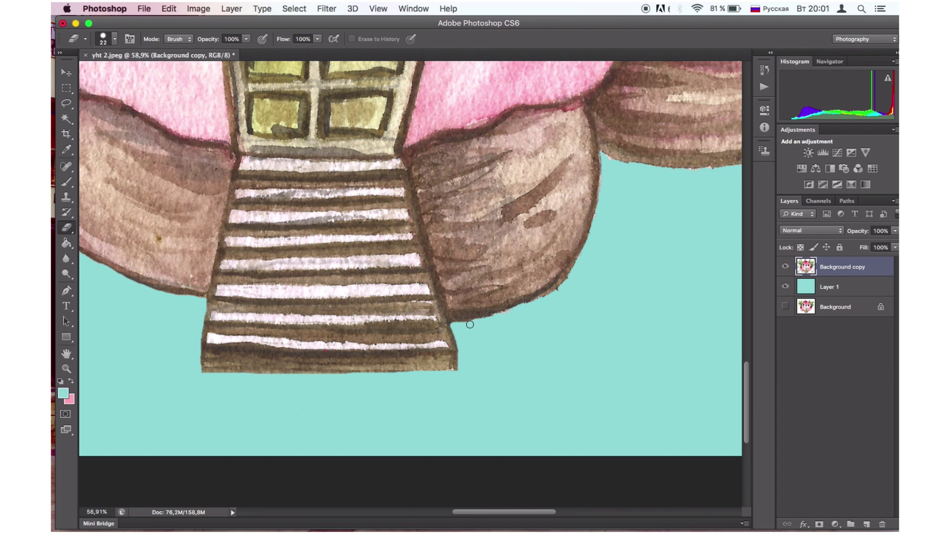
# Step: Trim the ragged lower and outer edge of the stone right of the steps with the 22 px Eraser
pyautogui.hscroll(5, 459, 327)
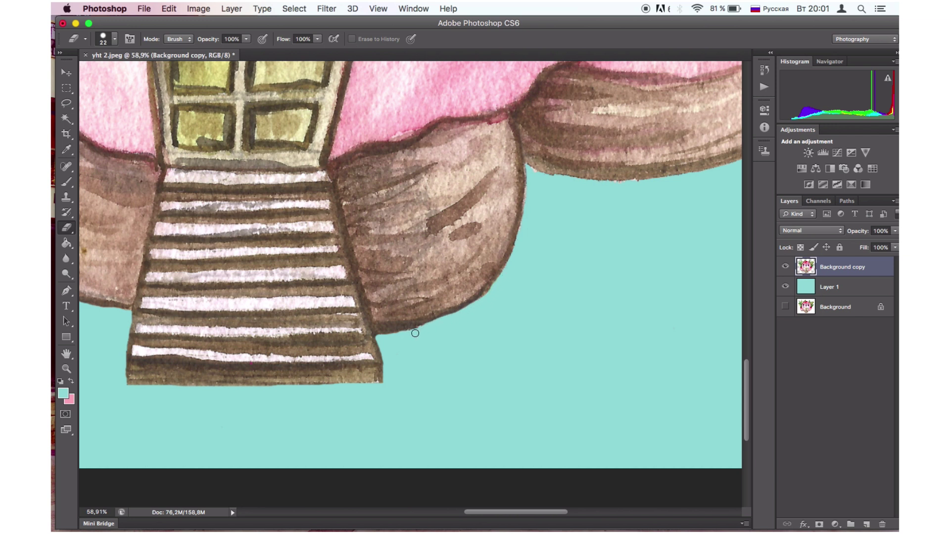
pyautogui.scroll(5, 415, 333)
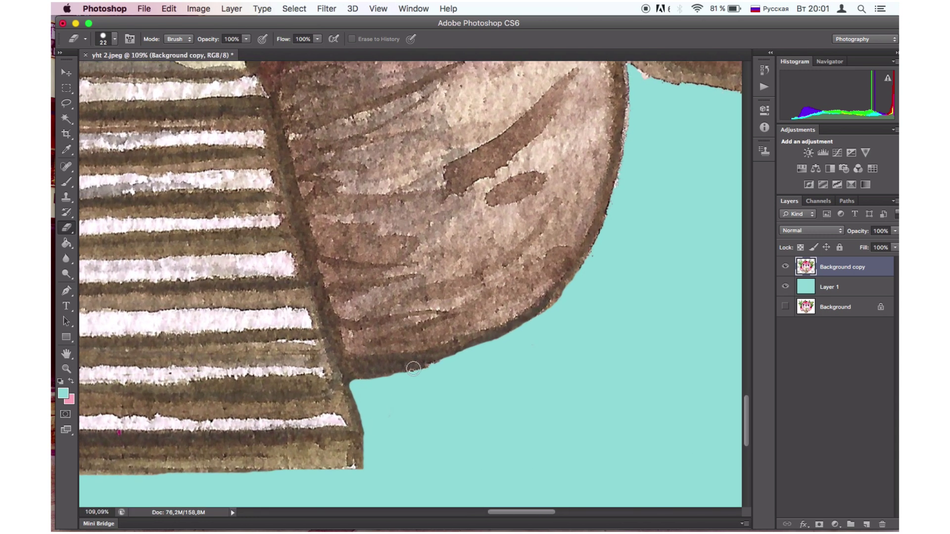
pyautogui.moveTo(412, 380); pyautogui.dragTo(454, 363)
pyautogui.scroll(4, 458, 360)
pyautogui.hscroll(7, 458, 361)
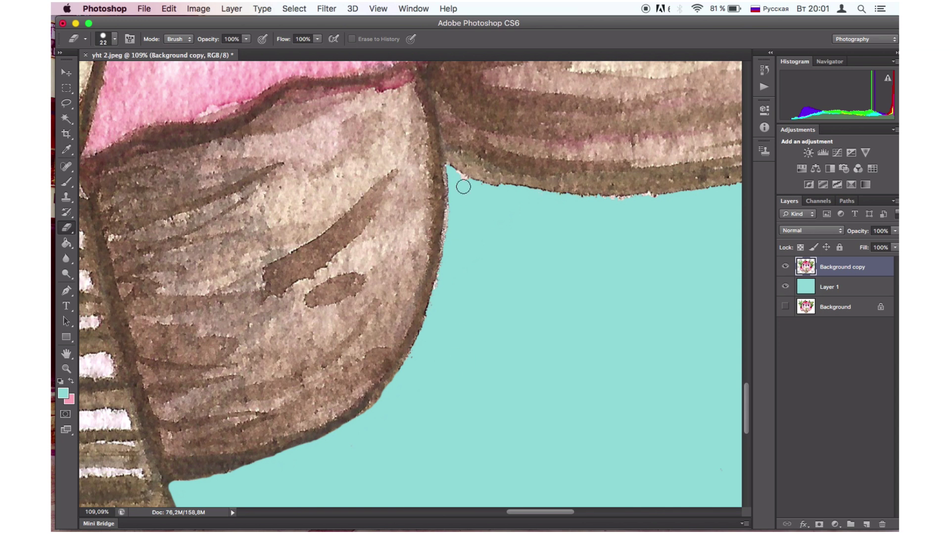
pyautogui.moveTo(453, 183)
pyautogui.mouseDown()
pyautogui.moveTo(427, 330)
pyautogui.moveTo(386, 400)
pyautogui.mouseUp()
# Step: Erase the light fringe along the underside and rounded outer end of the far-right stone with the 22 px Eraser
pyautogui.scroll(5, 388, 394)
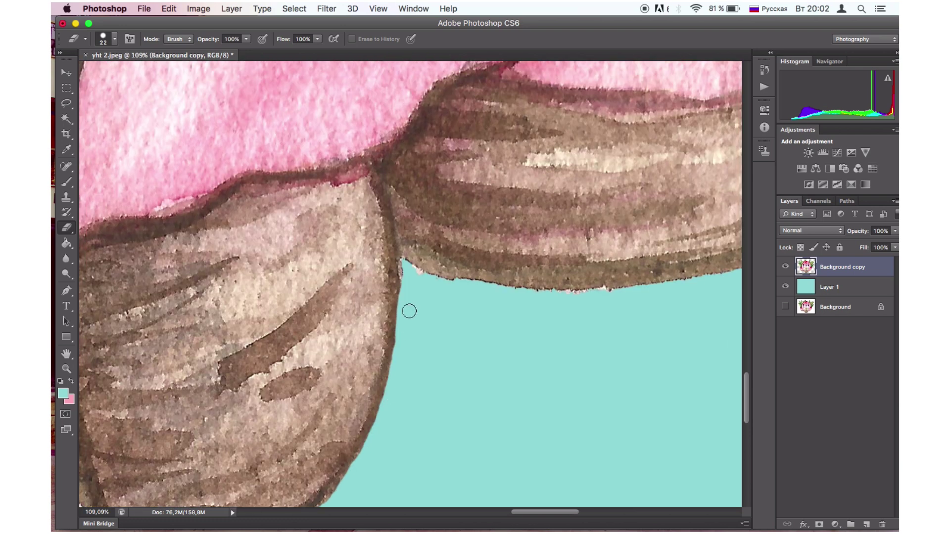
pyautogui.moveTo(406, 272)
pyautogui.mouseDown()
pyautogui.moveTo(407, 300)
pyautogui.moveTo(405, 266)
pyautogui.moveTo(483, 292)
pyautogui.moveTo(580, 294)
pyautogui.mouseUp()
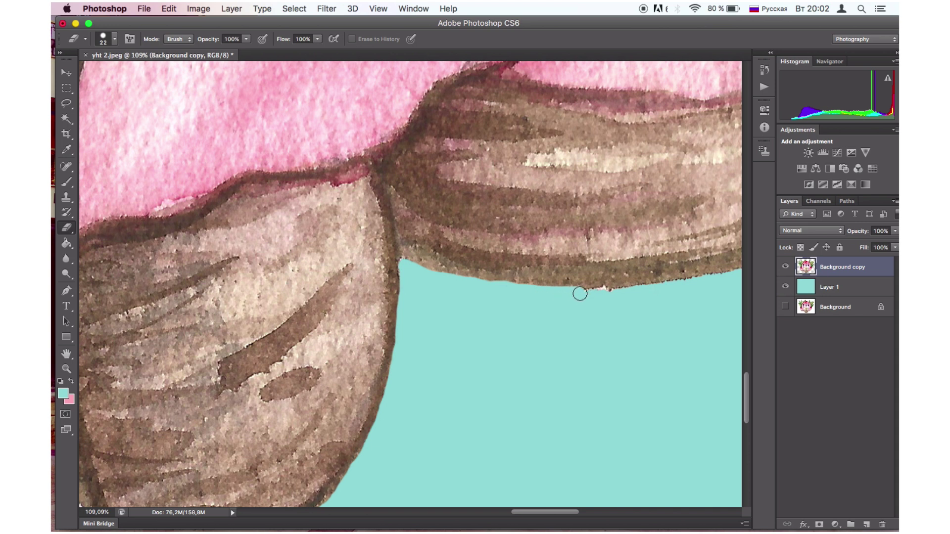
pyautogui.hscroll(10, 580, 294)
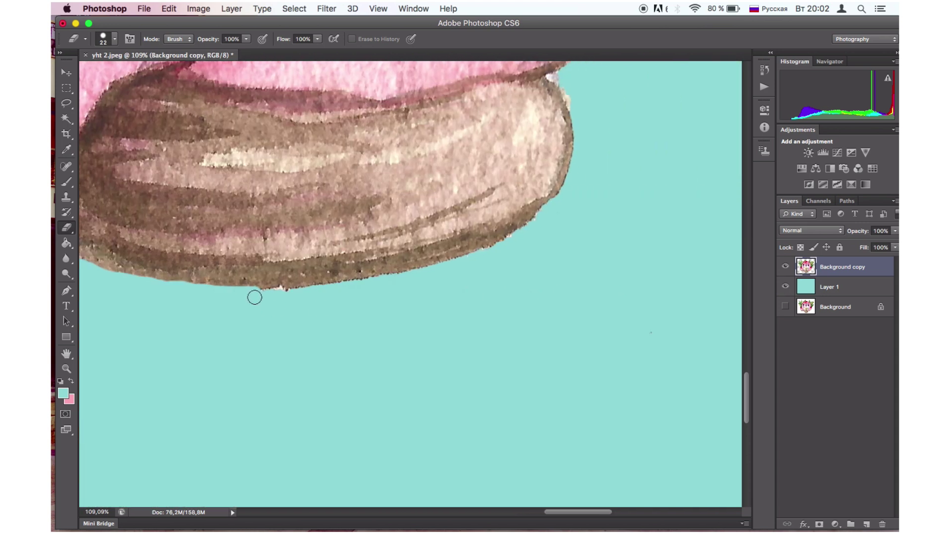
pyautogui.moveTo(257, 295)
pyautogui.mouseDown()
pyautogui.moveTo(443, 266)
pyautogui.moveTo(549, 213)
pyautogui.moveTo(498, 250)
pyautogui.mouseUp()
pyautogui.scroll(5, 484, 261)
pyautogui.hscroll(5, 483, 261)
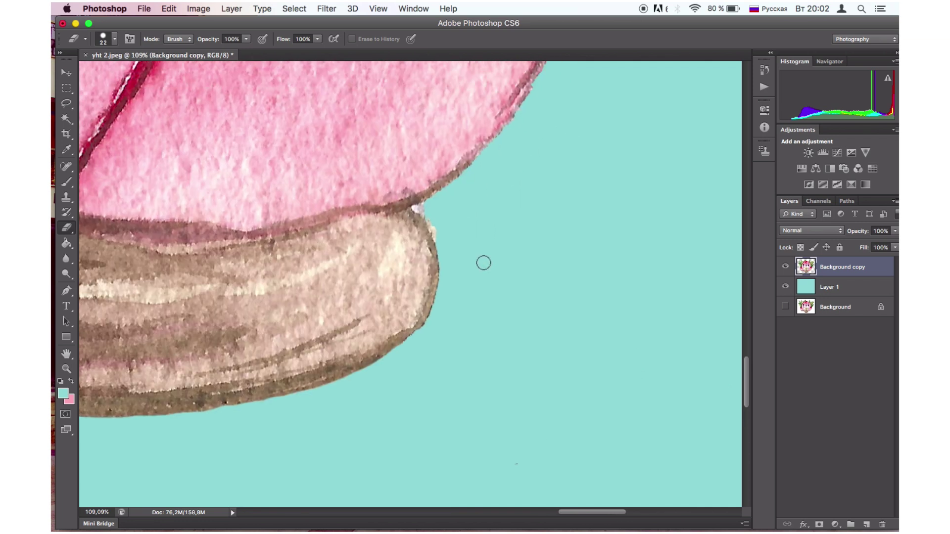
pyautogui.moveTo(420, 210)
pyautogui.mouseDown()
pyautogui.moveTo(439, 246)
pyautogui.moveTo(443, 288)
pyautogui.moveTo(432, 320)
pyautogui.moveTo(401, 354)
pyautogui.mouseUp()
# Step: Set the Eraser size to 7 px and erase the white speck between the far-right stone and the pink wall
pyautogui.click(114, 42)
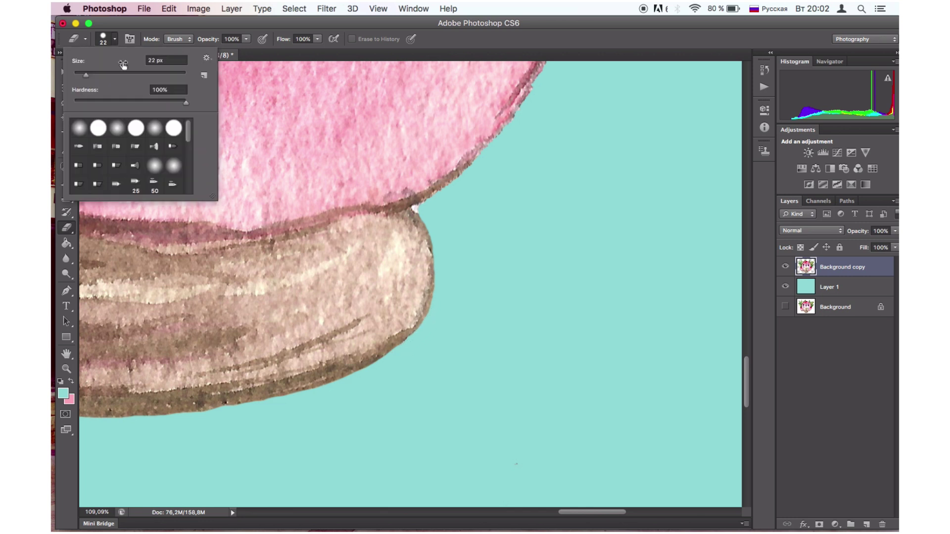
pyautogui.moveTo(105, 73); pyautogui.dragTo(77, 77)
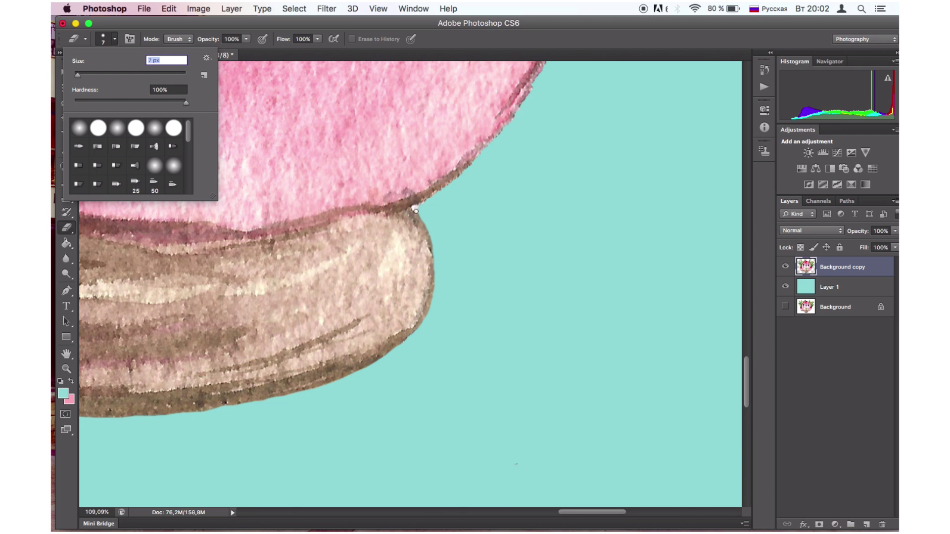
pyautogui.click(414, 207)
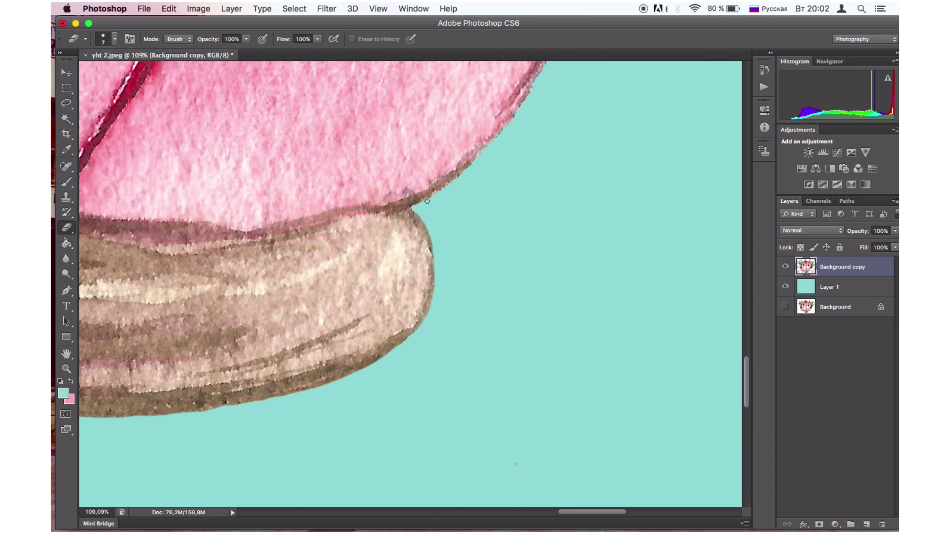
# Step: Clean the corner where the far-left stone meets the stone beside the steps with the 7 px Eraser
pyautogui.hscroll(-10, 441, 195)
pyautogui.scroll(-3, 440, 195)
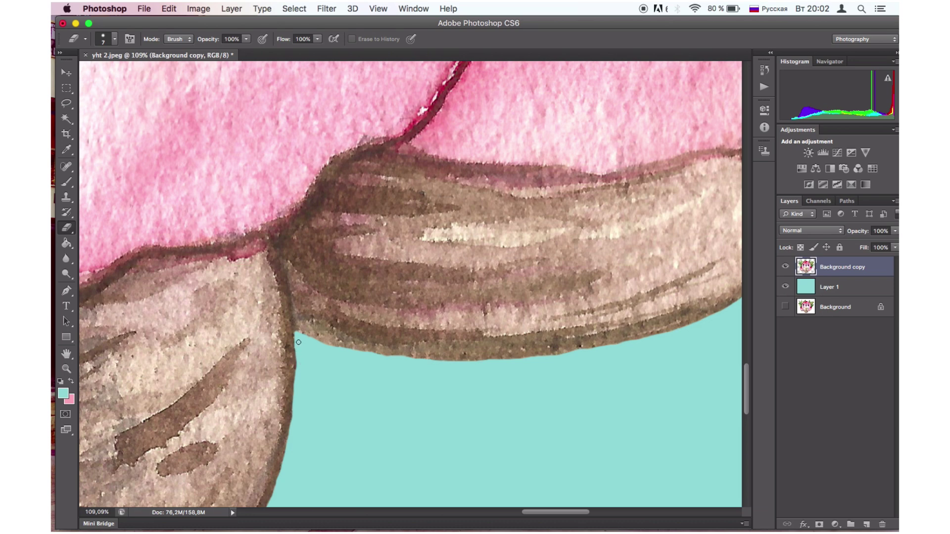
pyautogui.hscroll(-15, 298, 341)
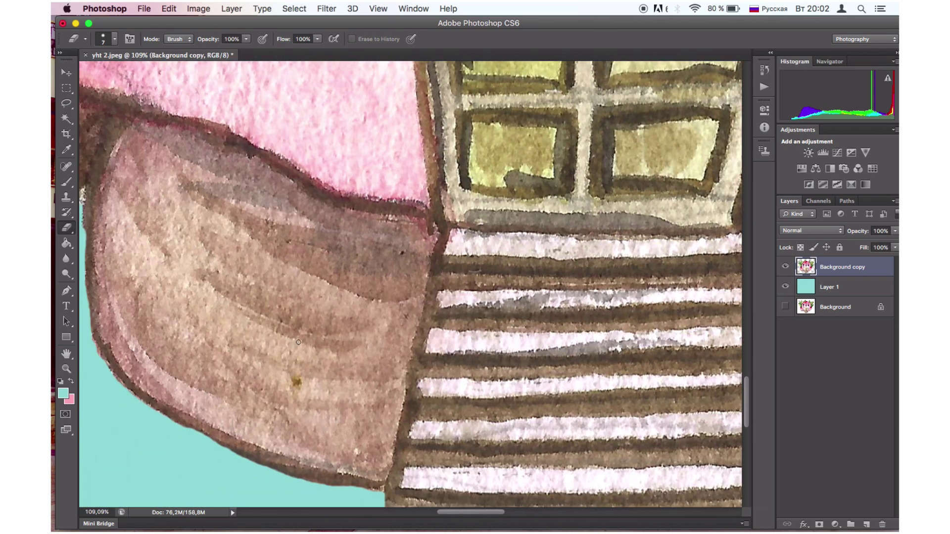
pyautogui.hscroll(-10, 298, 342)
pyautogui.scroll(4, 298, 342)
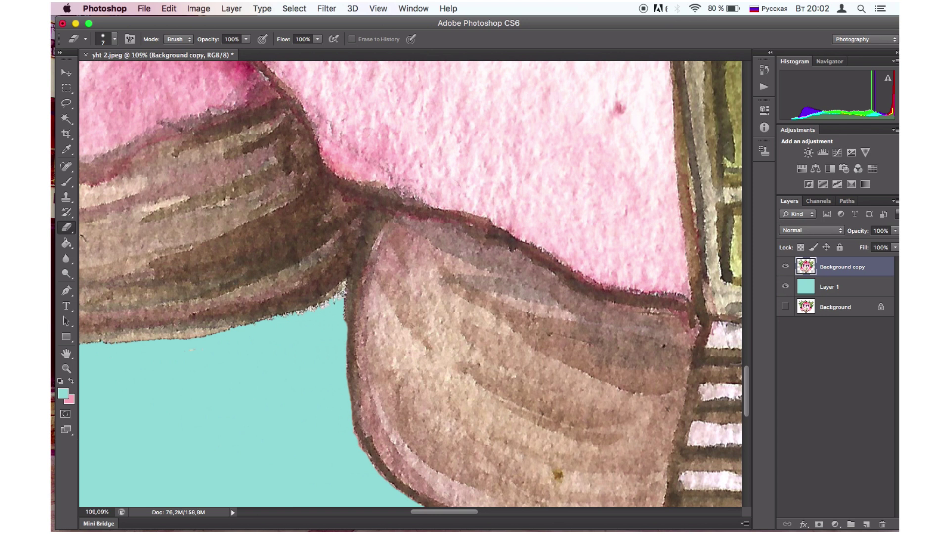
pyautogui.moveTo(346, 287); pyautogui.dragTo(346, 297)
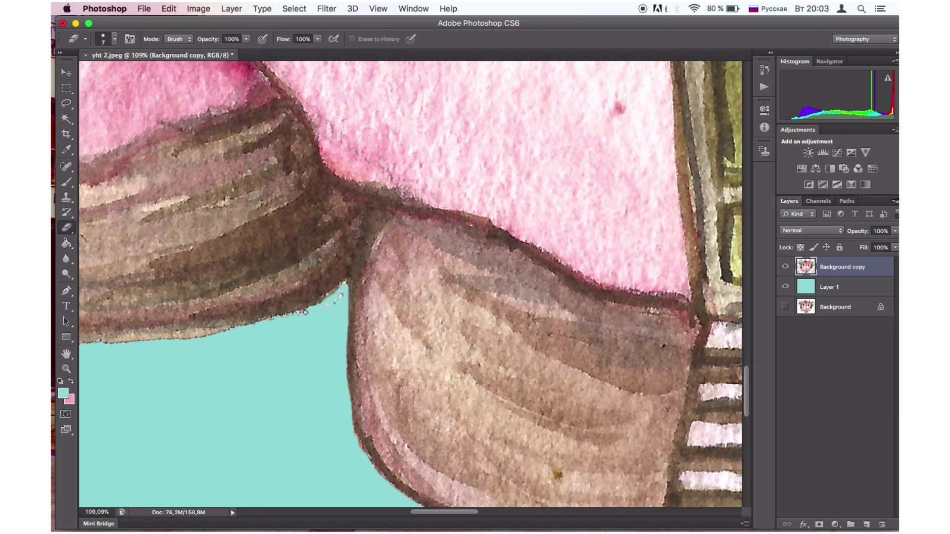
# Step: Set the Eraser size to 17 px and erase the leftover specks beside the corner between the two left stones
pyautogui.click(115, 39)
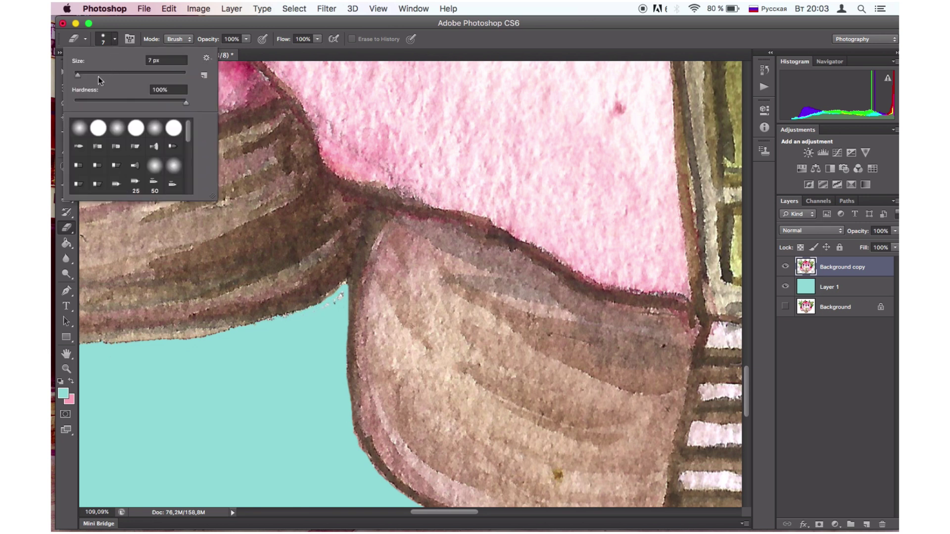
pyautogui.click(84, 74)
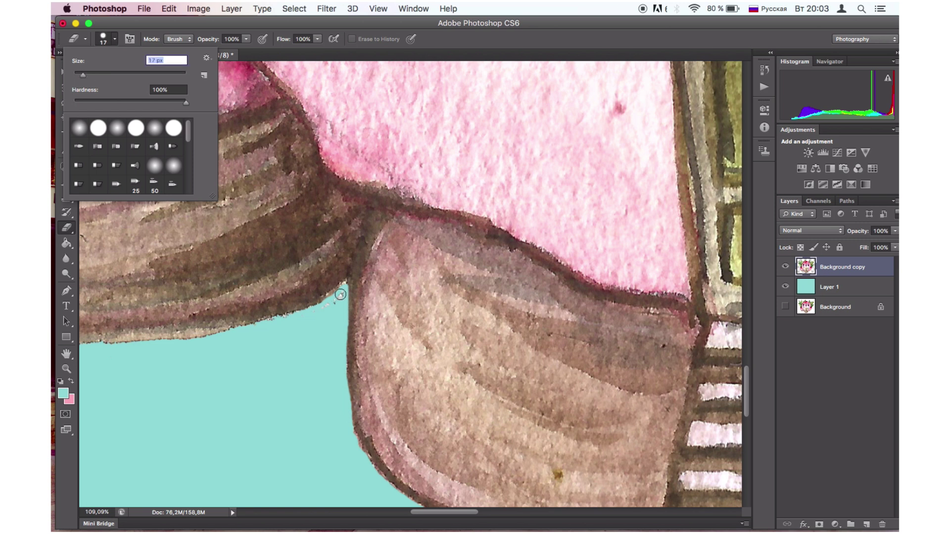
pyautogui.click(341, 294)
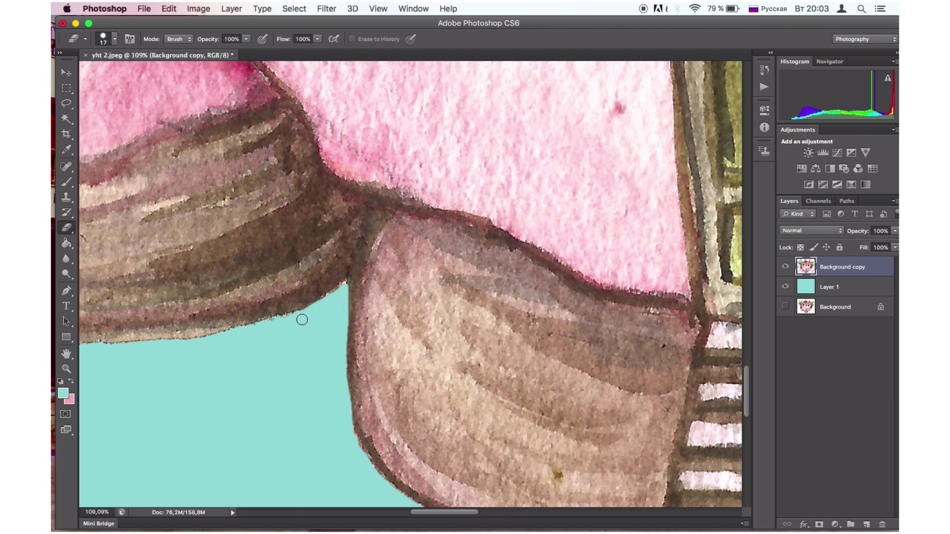
pyautogui.moveTo(322, 309); pyautogui.dragTo(277, 325)
# Step: Trim the ragged underside and rounded outer end of the far-left stone with the 17 px Eraser
pyautogui.hscroll(-10, 309, 310)
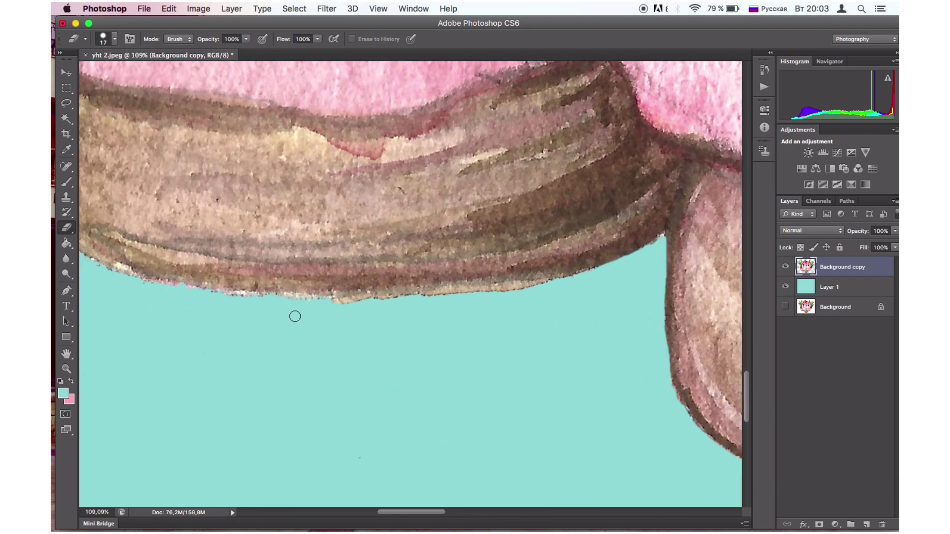
pyautogui.moveTo(295, 316)
pyautogui.mouseDown()
pyautogui.moveTo(327, 300)
pyautogui.moveTo(538, 289)
pyautogui.moveTo(621, 269)
pyautogui.moveTo(493, 295)
pyautogui.mouseUp()
pyautogui.hscroll(-10, 494, 295)
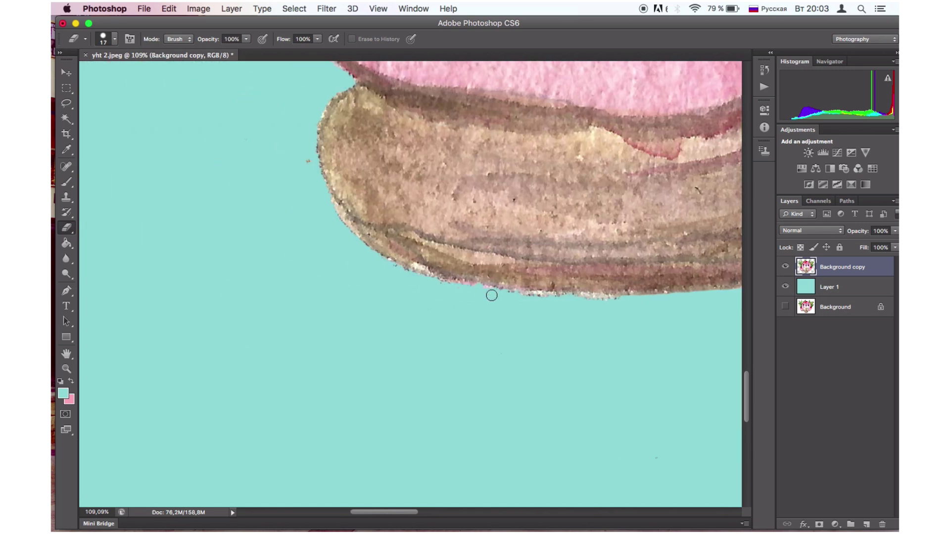
pyautogui.hscroll(3, 491, 296)
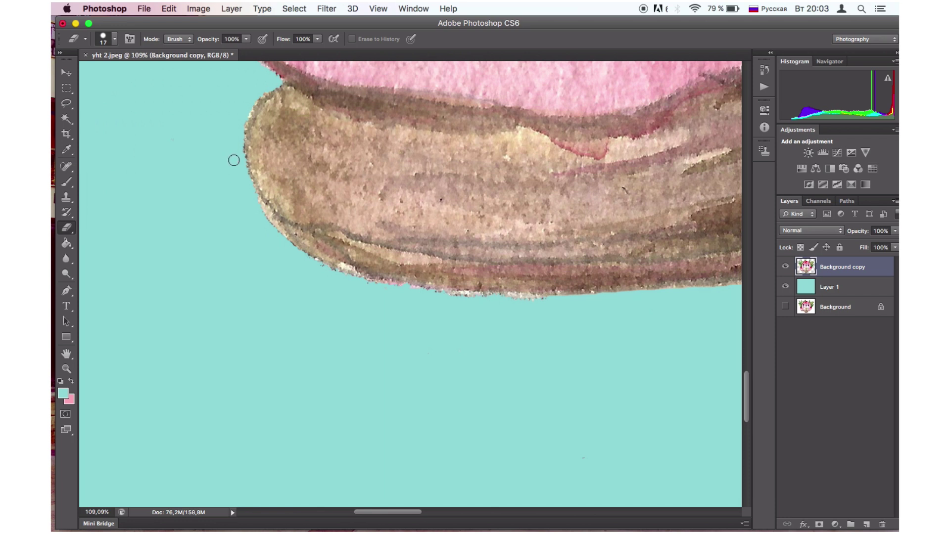
pyautogui.scroll(1, 516, 325)
pyautogui.hscroll(1, 516, 324)
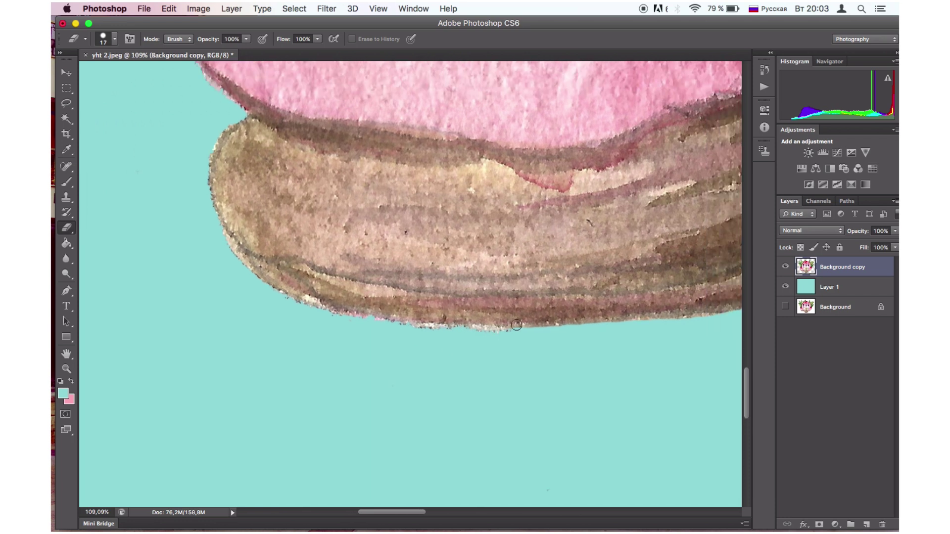
pyautogui.moveTo(508, 335)
pyautogui.mouseDown()
pyautogui.moveTo(416, 331)
pyautogui.moveTo(593, 334)
pyautogui.moveTo(416, 328)
pyautogui.moveTo(329, 313)
pyautogui.moveTo(270, 289)
pyautogui.moveTo(216, 222)
pyautogui.mouseUp()
pyautogui.scroll(4, 216, 222)
pyautogui.hscroll(-3, 216, 221)
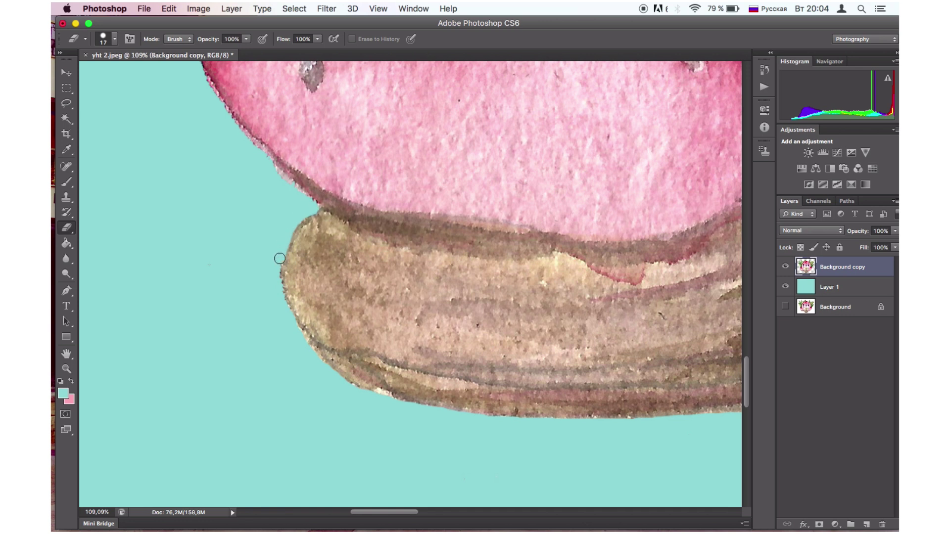
pyautogui.moveTo(279, 258)
pyautogui.mouseDown()
pyautogui.moveTo(277, 281)
pyautogui.moveTo(307, 356)
pyautogui.mouseUp()
# Step: Smooth the lower outer edge of the small left strawberry, from the stone upward, with the 17 px Eraser
pyautogui.scroll(5, 277, 271)
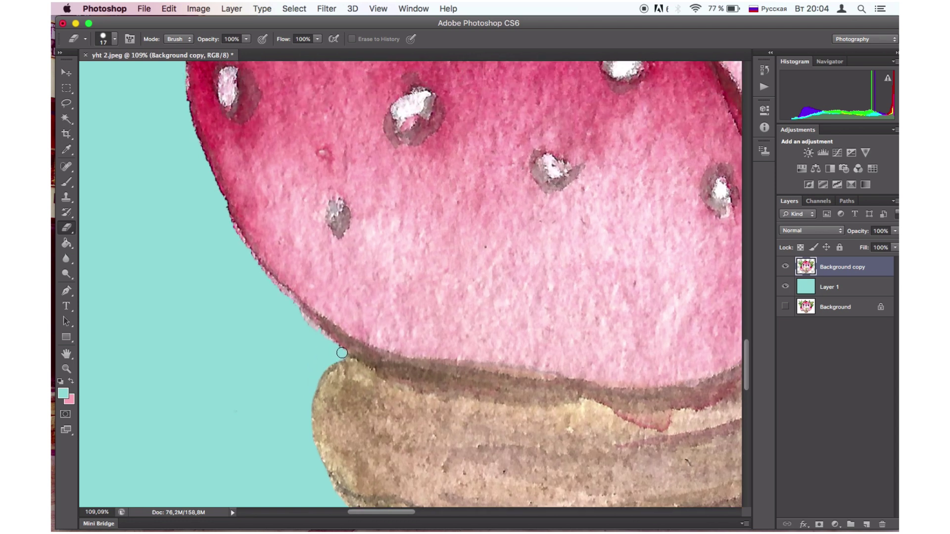
pyautogui.moveTo(308, 325)
pyautogui.mouseDown()
pyautogui.moveTo(299, 310)
pyautogui.moveTo(343, 350)
pyautogui.moveTo(290, 303)
pyautogui.moveTo(376, 395)
pyautogui.mouseUp()
pyautogui.scroll(3, 288, 301)
pyautogui.hscroll(-3, 288, 301)
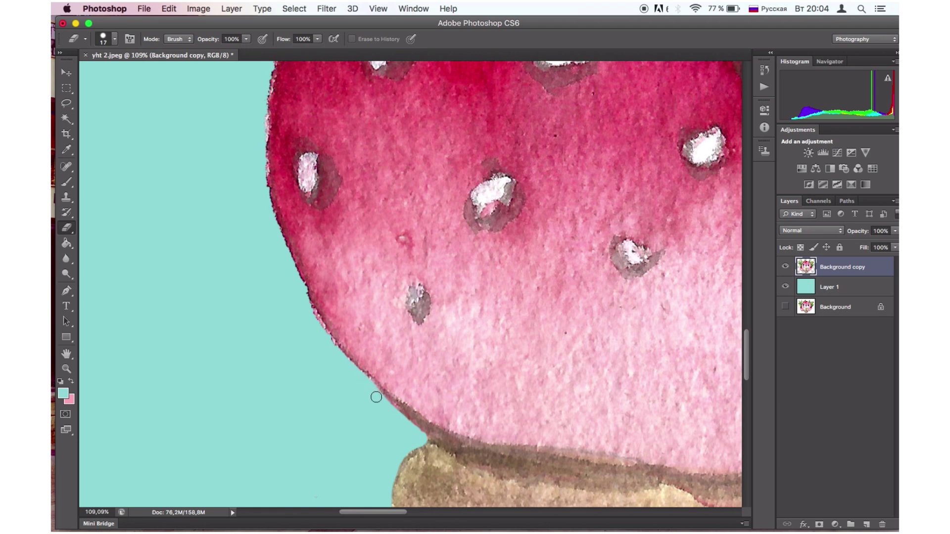
pyautogui.scroll(3, 376, 397)
pyautogui.hscroll(-2, 376, 397)
pyautogui.moveTo(350, 365); pyautogui.dragTo(415, 458)
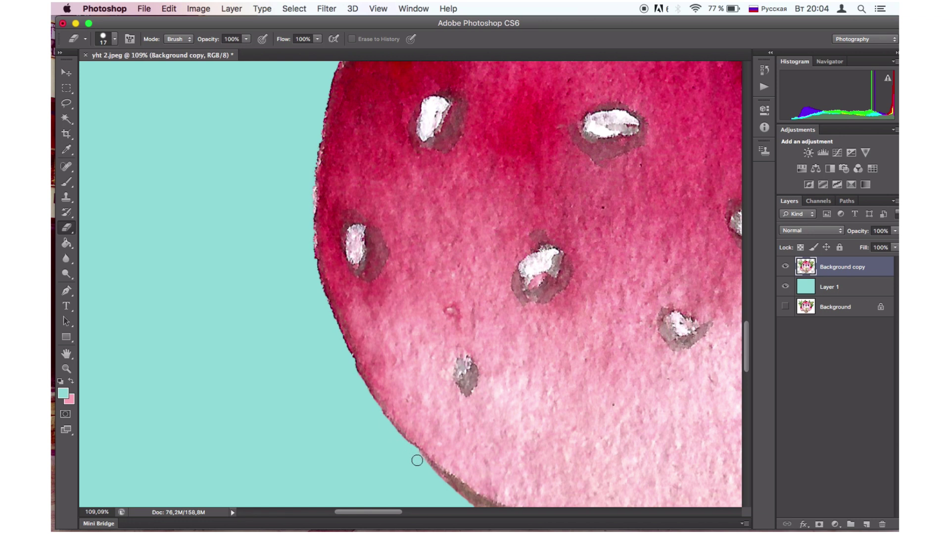
pyautogui.moveTo(312, 257); pyautogui.dragTo(362, 399)
# Step: Erase the light fringe along the small left strawberry's outer edge up to the protruding seed
pyautogui.scroll(5, 362, 399)
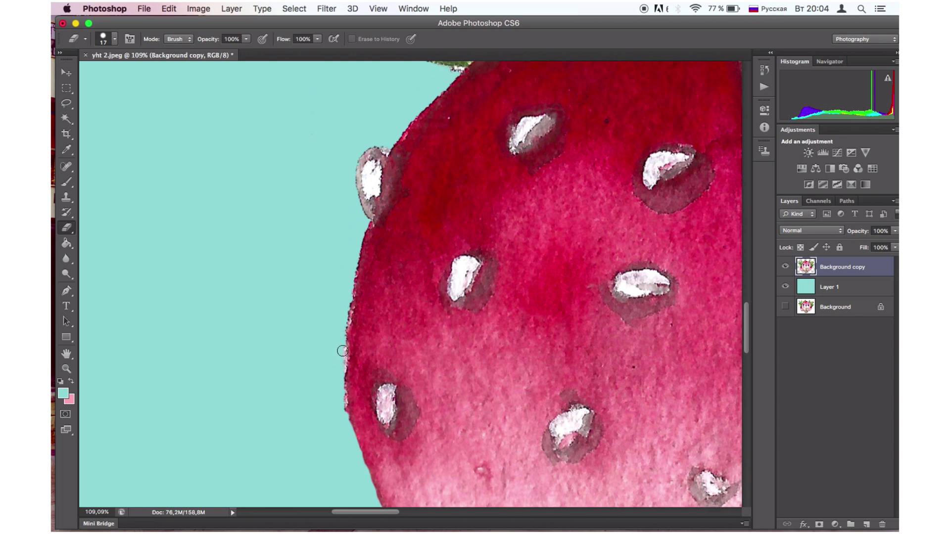
pyautogui.moveTo(342, 351); pyautogui.dragTo(350, 438)
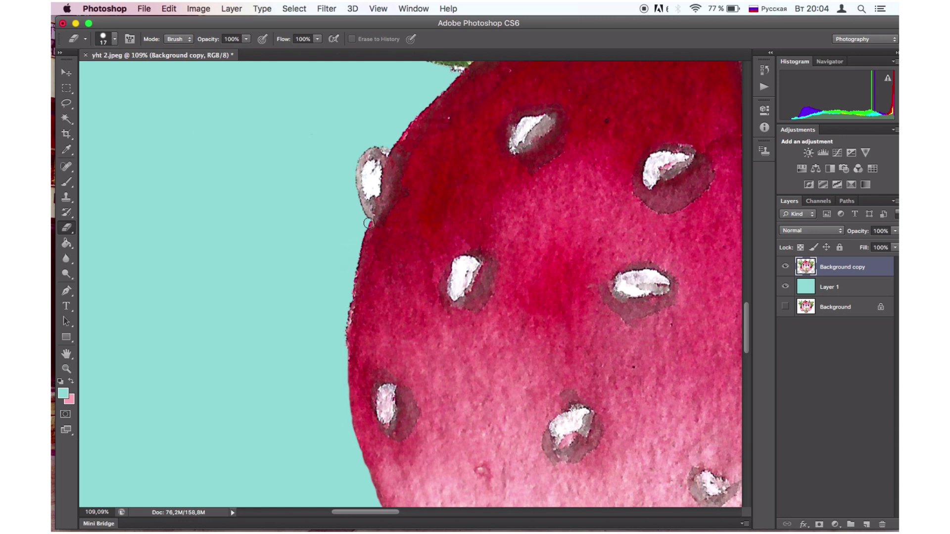
pyautogui.moveTo(366, 225); pyautogui.dragTo(341, 341)
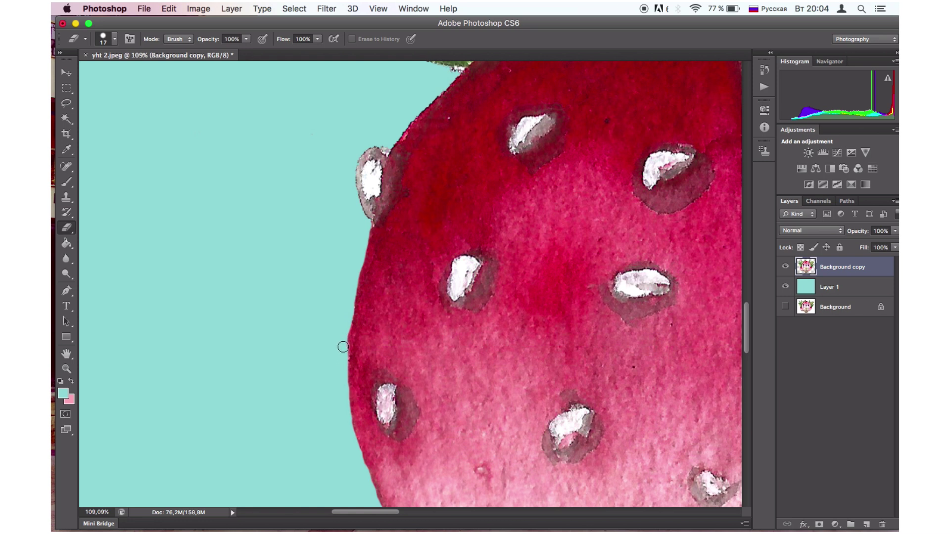
# Step: Trim the outline around the protruding seed and erase the white patch where the green leaf meets the small left strawberry
pyautogui.scroll(4, 344, 321)
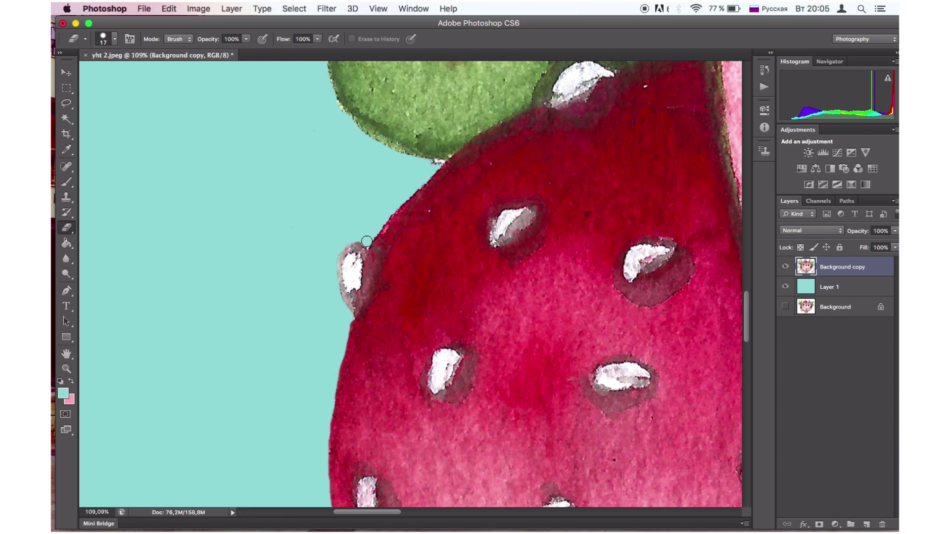
pyautogui.scroll(5, 366, 218)
pyautogui.hscroll(3, 367, 218)
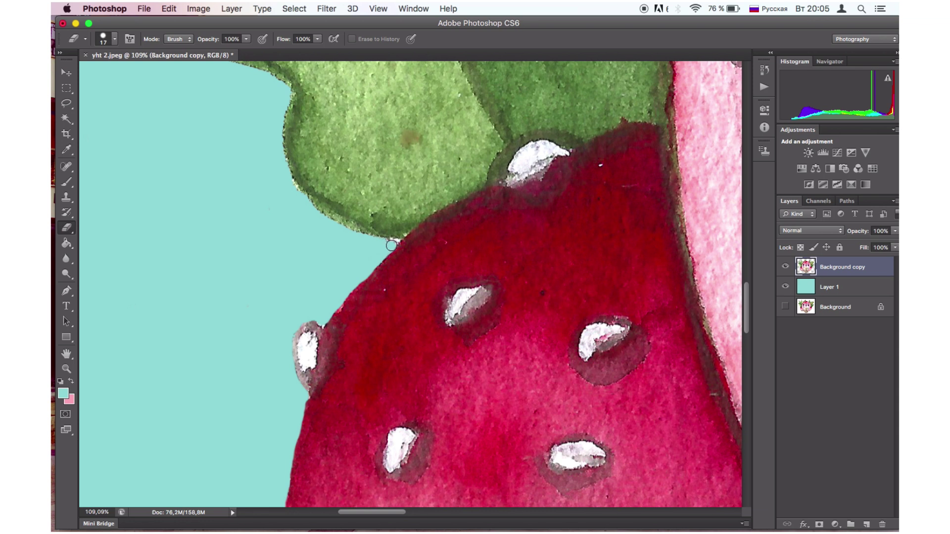
pyautogui.moveTo(395, 242)
pyautogui.mouseDown()
pyautogui.moveTo(354, 237)
pyautogui.moveTo(295, 192)
pyautogui.moveTo(367, 239)
pyautogui.mouseUp()
# Step: Check the trimmed outline across the whole house and examine the edge of the lowest left leaf up close
pyautogui.scroll(-10, 371, 244)
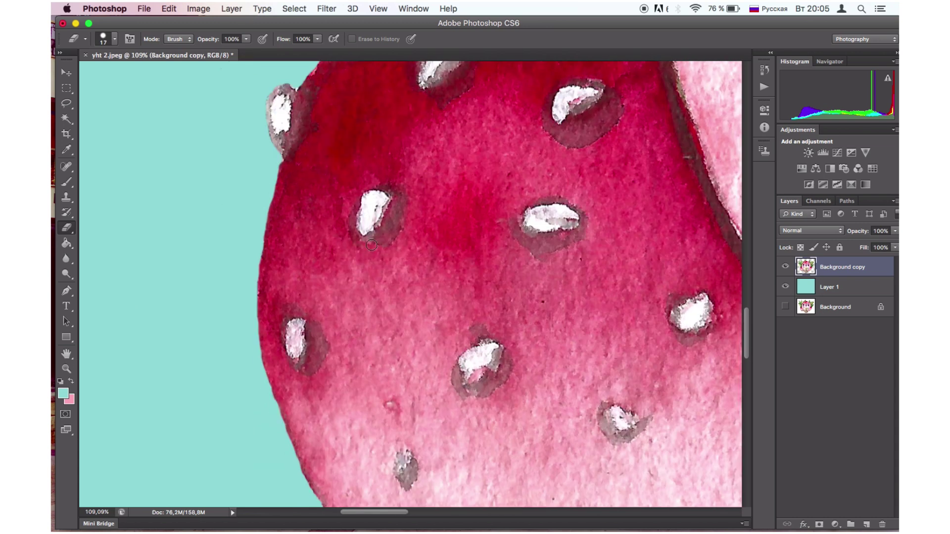
pyautogui.scroll(-15, 371, 244)
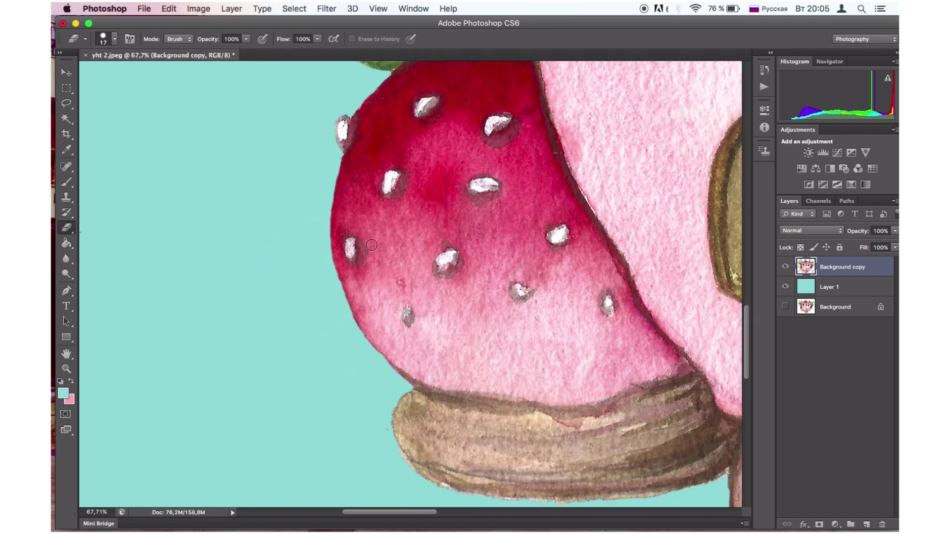
pyautogui.scroll(8, 371, 244)
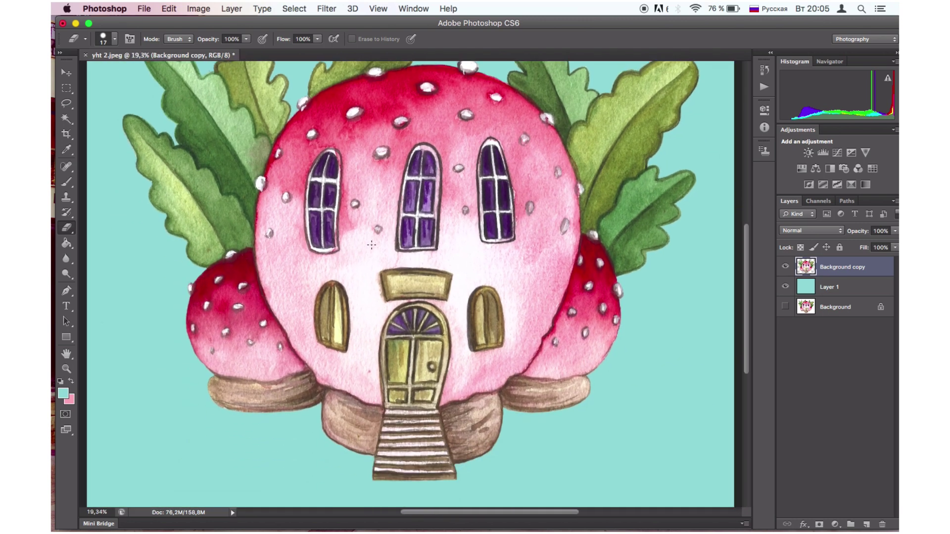
pyautogui.hscroll(-5, 372, 245)
pyautogui.scroll(3, 372, 244)
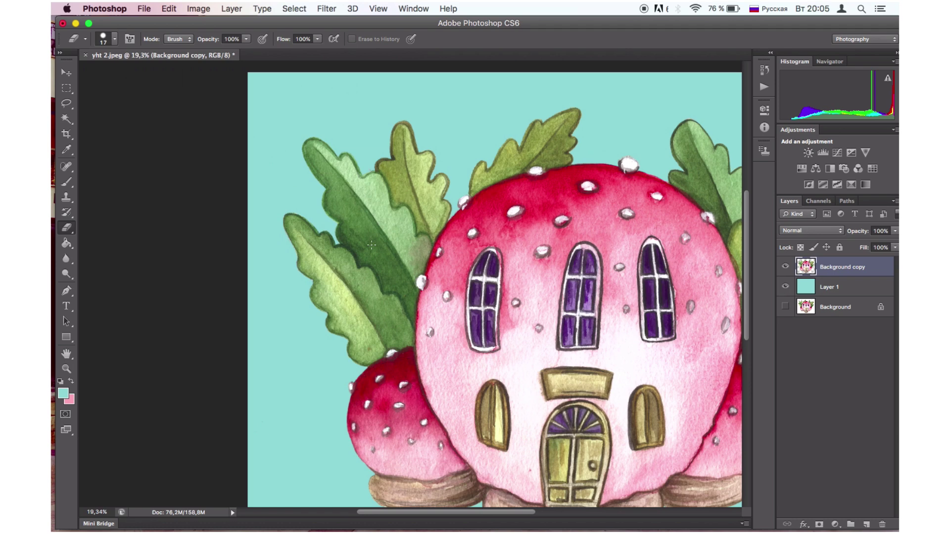
pyautogui.scroll(8, 372, 245)
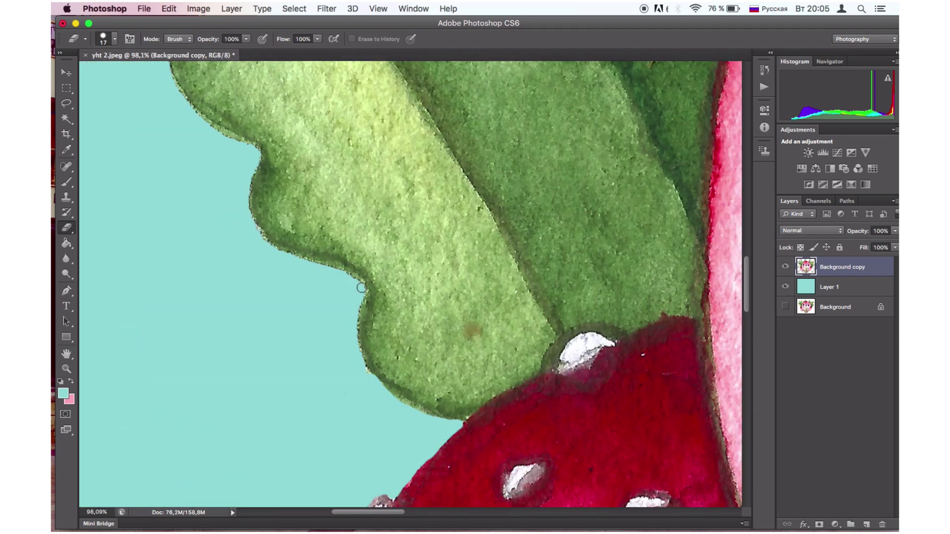
# Step: Erase the ragged fringe along the two lowest outer lobes of the lowest left leaf with the 17 px Eraser
pyautogui.moveTo(361, 292)
pyautogui.mouseDown()
pyautogui.moveTo(355, 336)
pyautogui.moveTo(366, 375)
pyautogui.mouseUp()
pyautogui.scroll(3, 354, 345)
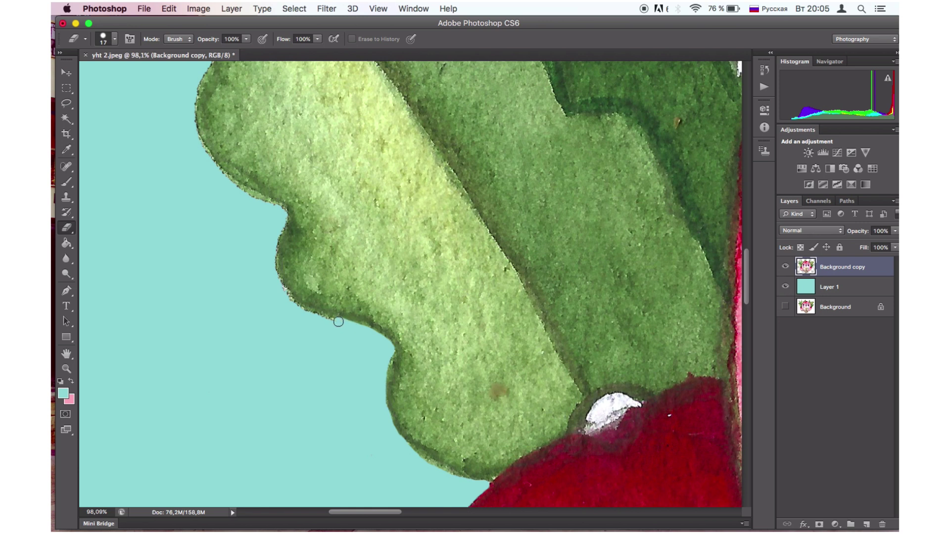
pyautogui.moveTo(338, 322)
pyautogui.mouseDown()
pyautogui.moveTo(284, 287)
pyautogui.moveTo(276, 272)
pyautogui.moveTo(283, 222)
pyautogui.mouseUp()
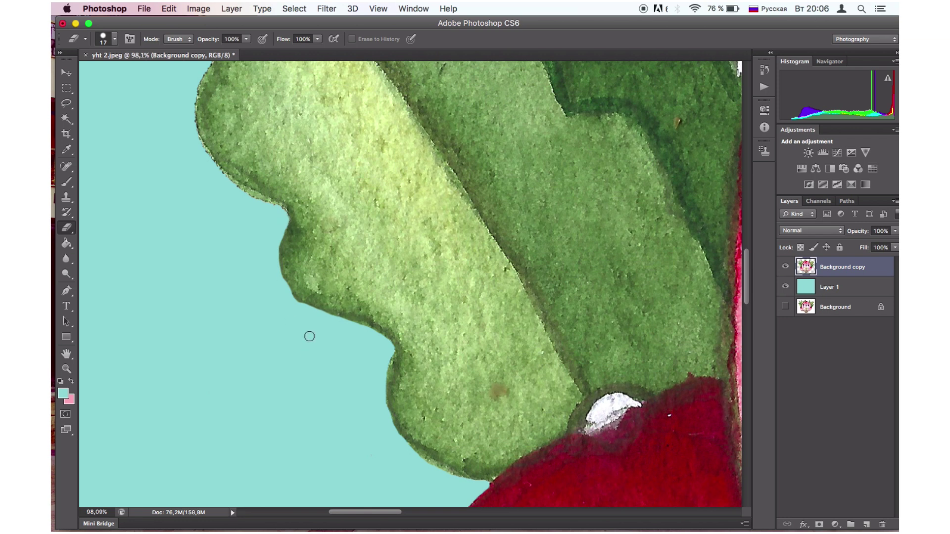
pyautogui.moveTo(298, 303); pyautogui.dragTo(292, 296)
# Step: Smooth the outer edge of the lowest left leaf's middle and upper lobes, working upward and clearing the light fringe
pyautogui.scroll(5, 324, 345)
pyautogui.hscroll(-2, 324, 345)
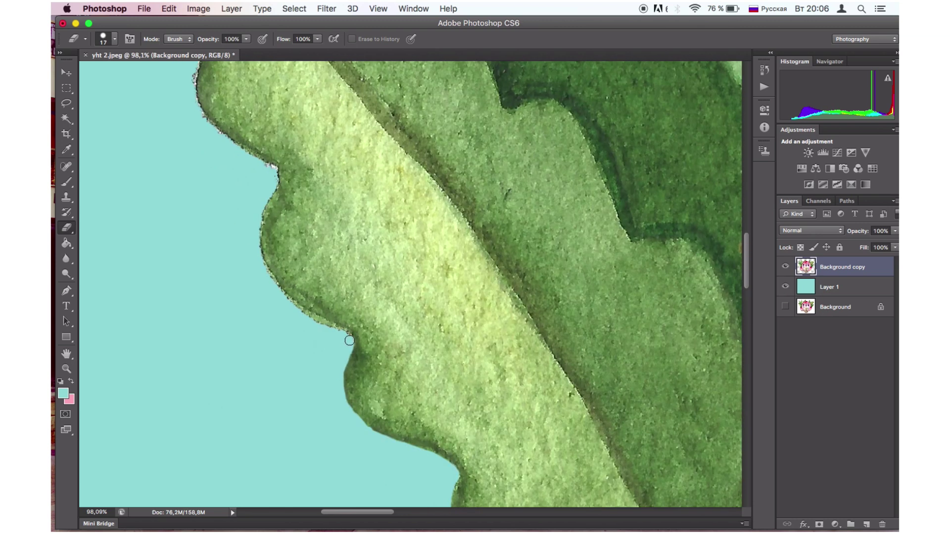
pyautogui.moveTo(345, 335)
pyautogui.mouseDown()
pyautogui.moveTo(336, 331)
pyautogui.moveTo(301, 314)
pyautogui.moveTo(258, 259)
pyautogui.mouseUp()
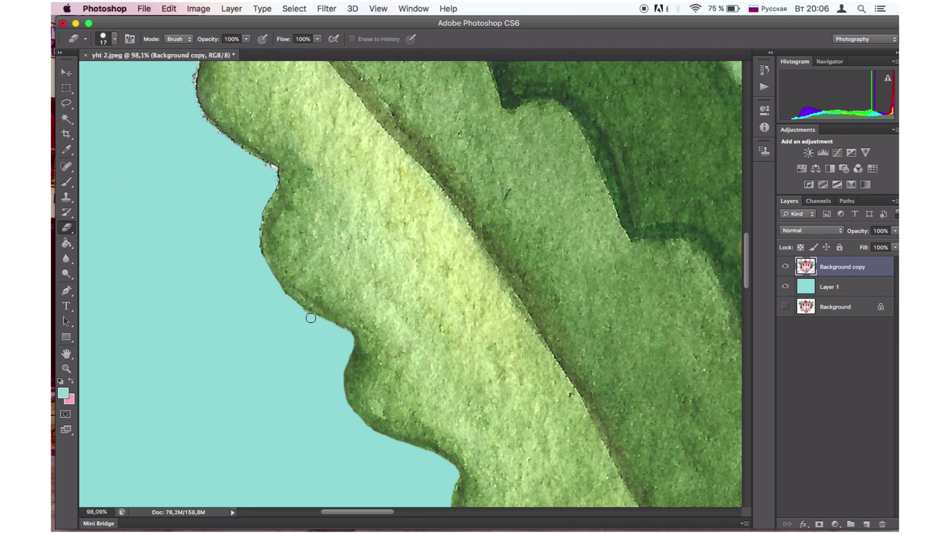
pyautogui.moveTo(310, 318); pyautogui.dragTo(287, 301)
pyautogui.scroll(3, 272, 285)
pyautogui.hscroll(-1, 272, 284)
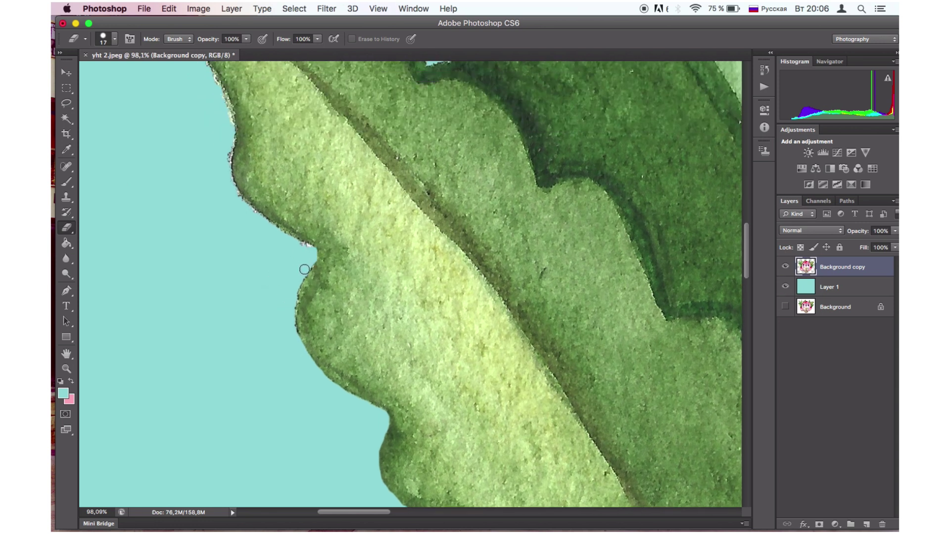
pyautogui.moveTo(309, 268); pyautogui.dragTo(293, 336)
pyautogui.scroll(3, 292, 312)
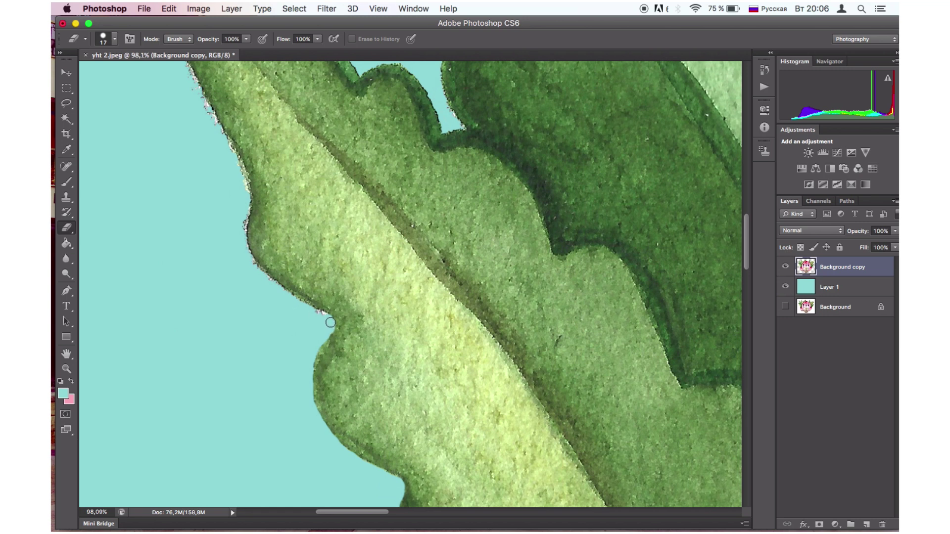
pyautogui.moveTo(327, 318)
pyautogui.mouseDown()
pyautogui.moveTo(260, 271)
pyautogui.moveTo(242, 237)
pyautogui.mouseUp()
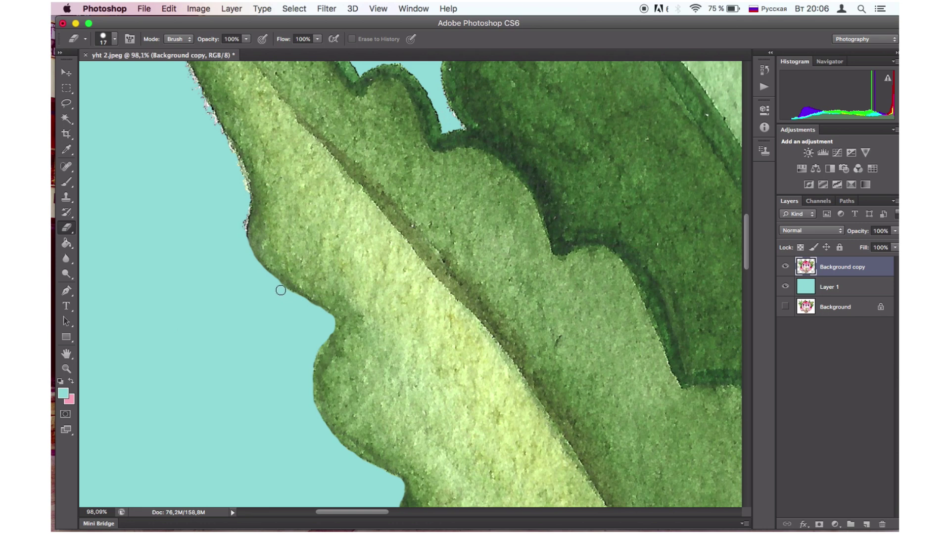
# Step: Erase the white specks along the outer side of the lowest left leaf's tip and round off the outline around the tip
pyautogui.scroll(5, 297, 300)
pyautogui.hscroll(-3, 298, 300)
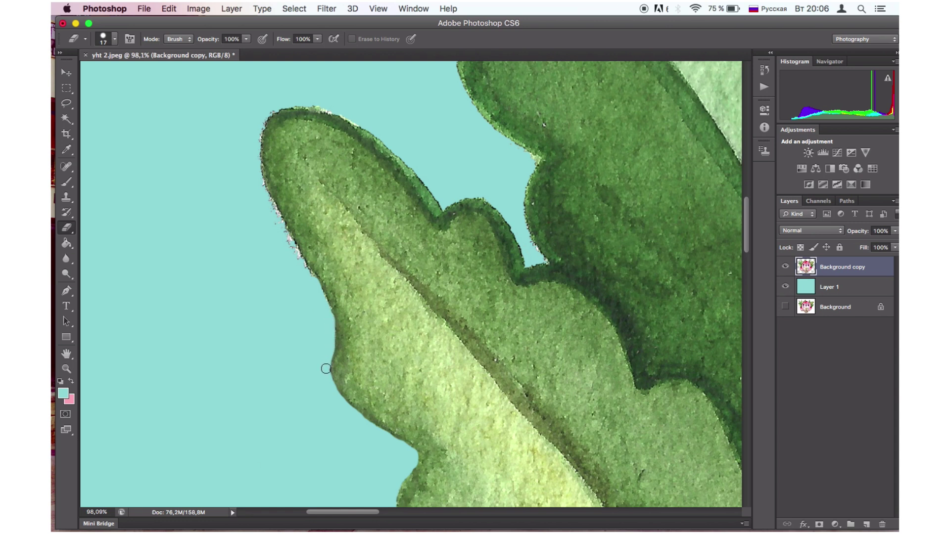
pyautogui.scroll(1, 329, 397)
pyautogui.scroll(5, 329, 396)
pyautogui.hscroll(-2, 329, 397)
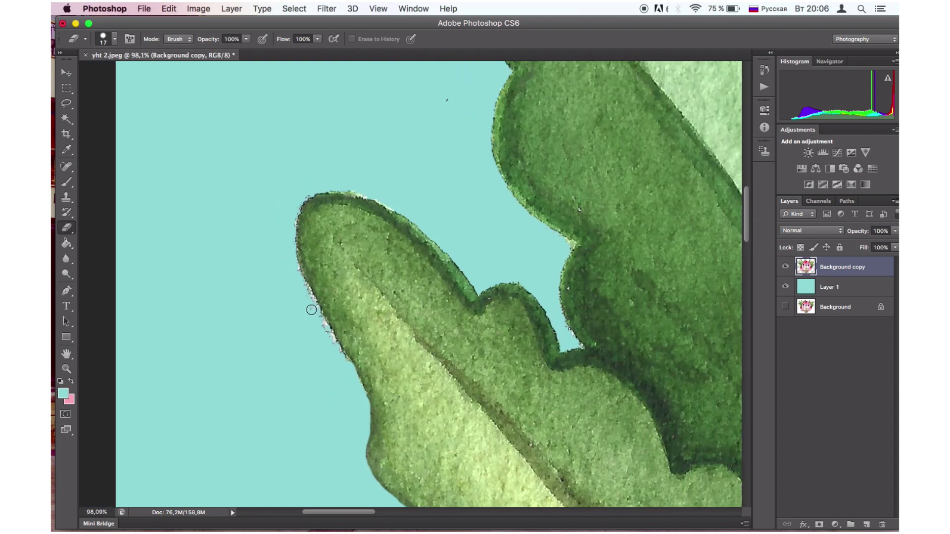
pyautogui.moveTo(311, 309); pyautogui.dragTo(345, 360)
pyautogui.scroll(3, 355, 392)
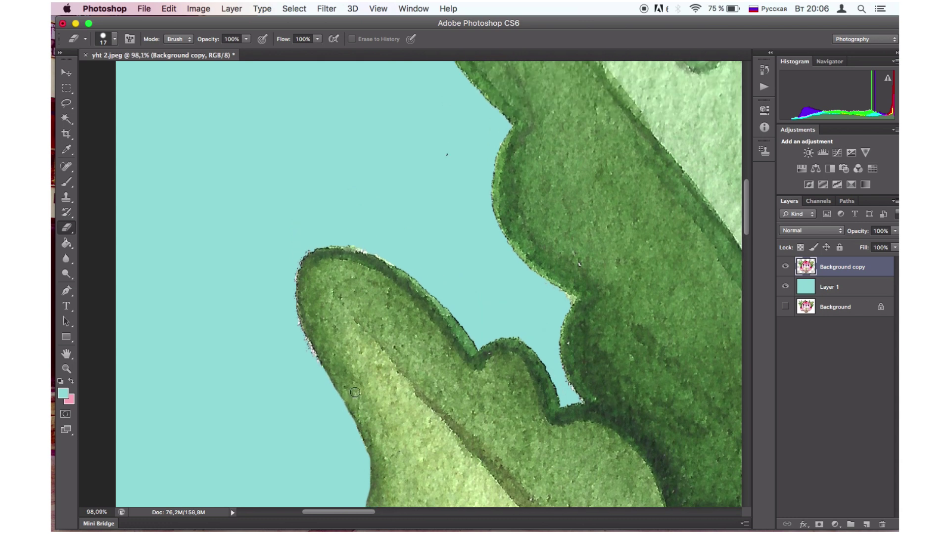
pyautogui.moveTo(293, 301); pyautogui.dragTo(314, 360)
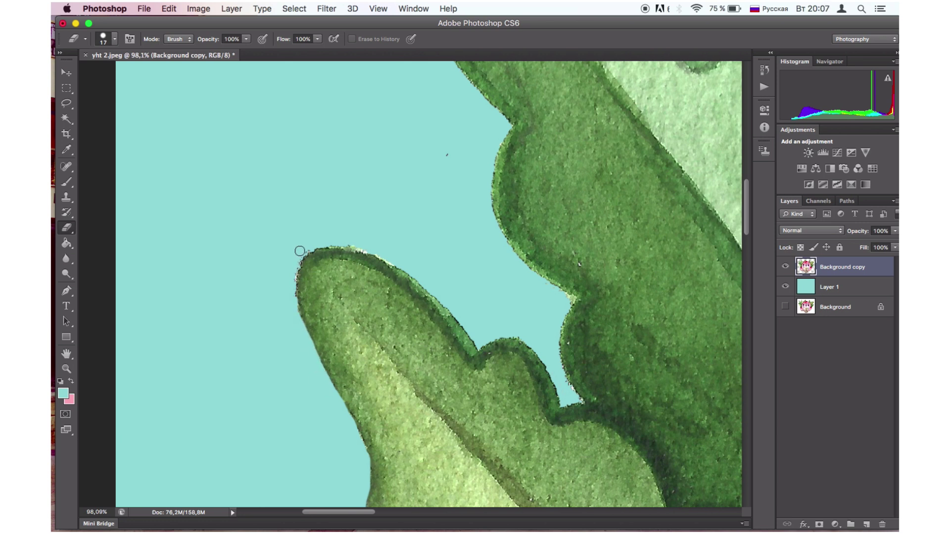
pyautogui.moveTo(302, 253); pyautogui.dragTo(294, 300)
pyautogui.moveTo(303, 254)
pyautogui.mouseDown()
pyautogui.moveTo(360, 247)
pyautogui.moveTo(423, 279)
pyautogui.moveTo(399, 265)
pyautogui.moveTo(453, 312)
pyautogui.moveTo(345, 246)
pyautogui.mouseUp()
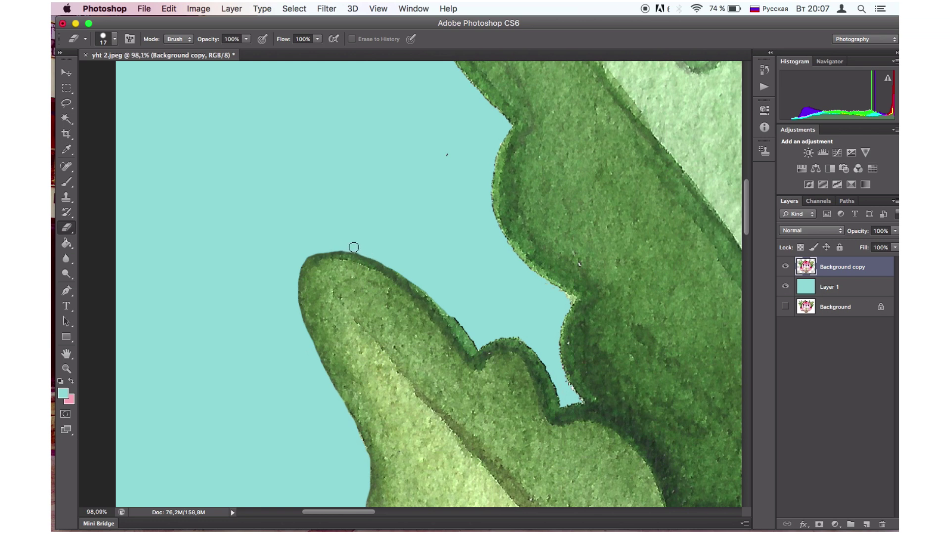
# Step: Trim the upper edge of the lowest left leaf from below the tip to the notch where it meets the second leaf
pyautogui.hscroll(10, 379, 250)
pyautogui.scroll(-4, 379, 251)
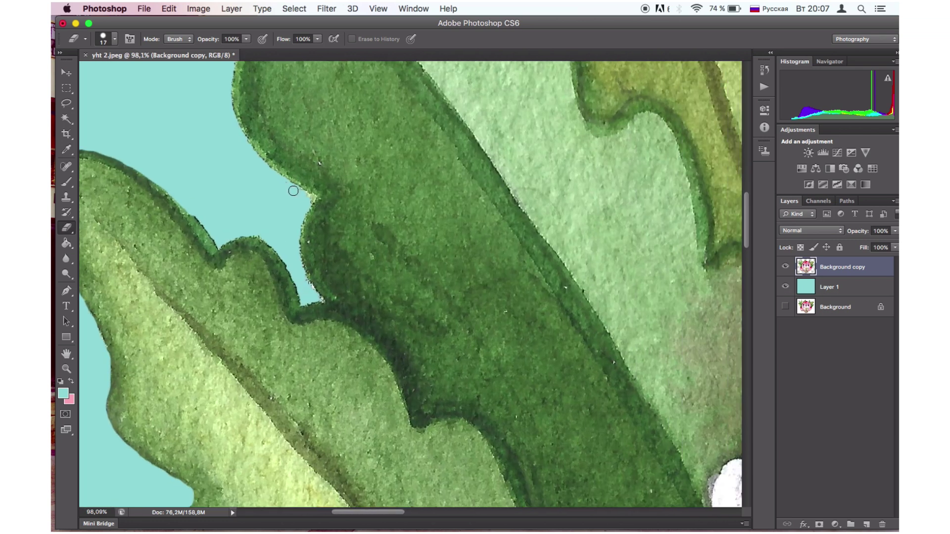
pyautogui.scroll(5, 293, 191)
pyautogui.hscroll(-5, 293, 190)
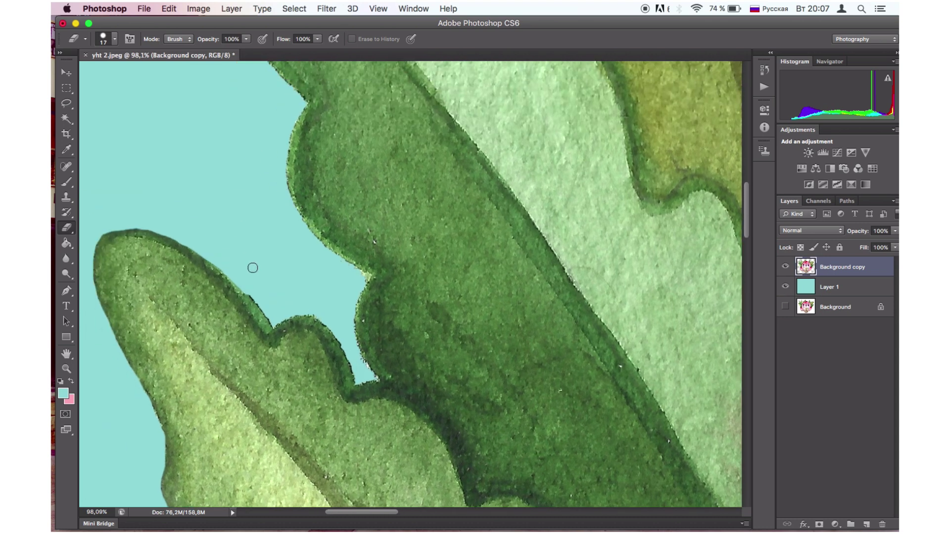
pyautogui.moveTo(249, 292)
pyautogui.mouseDown()
pyautogui.moveTo(274, 324)
pyautogui.moveTo(300, 316)
pyautogui.moveTo(326, 322)
pyautogui.moveTo(367, 380)
pyautogui.mouseUp()
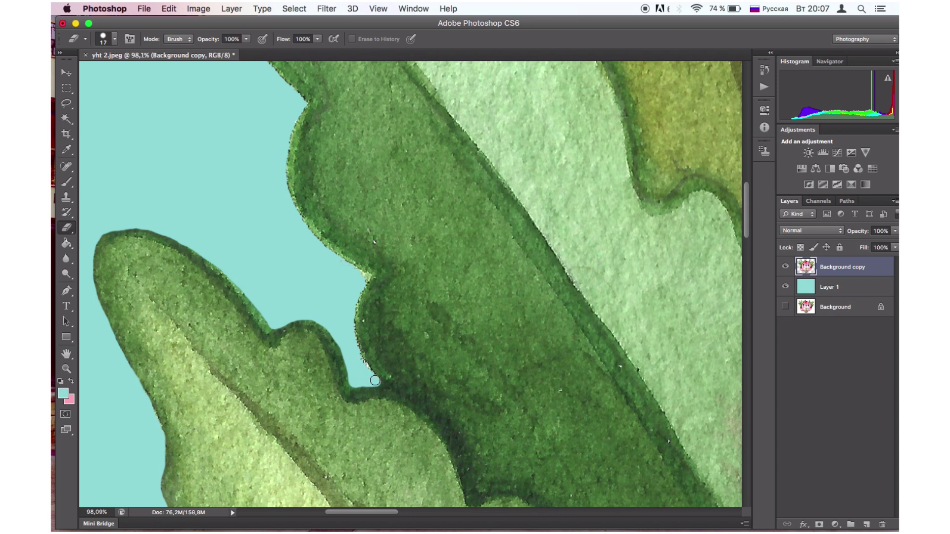
# Step: Clean the outer edge of the second left leaf from the notch upward over its two lower lobes
pyautogui.moveTo(375, 380)
pyautogui.mouseDown()
pyautogui.moveTo(354, 314)
pyautogui.moveTo(374, 277)
pyautogui.moveTo(311, 239)
pyautogui.mouseUp()
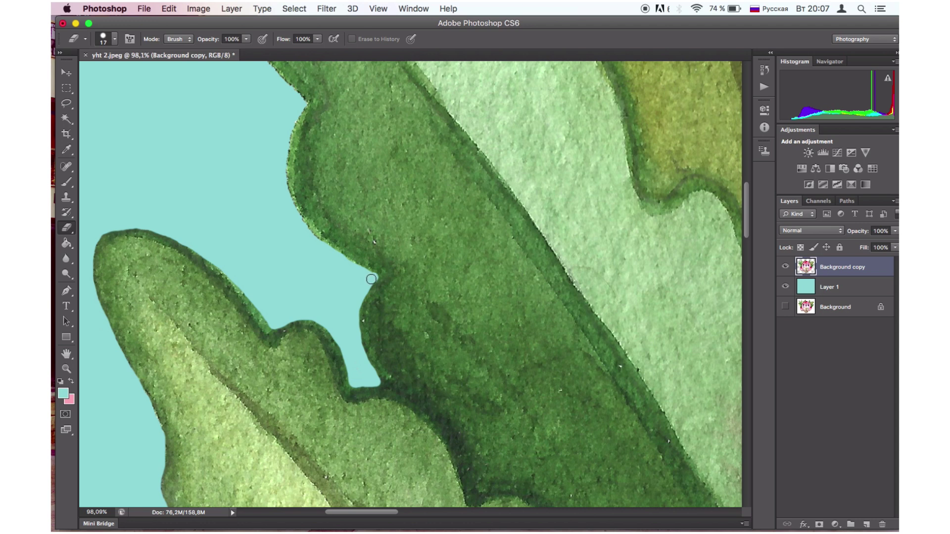
pyautogui.scroll(3, 349, 280)
pyautogui.hscroll(-3, 348, 280)
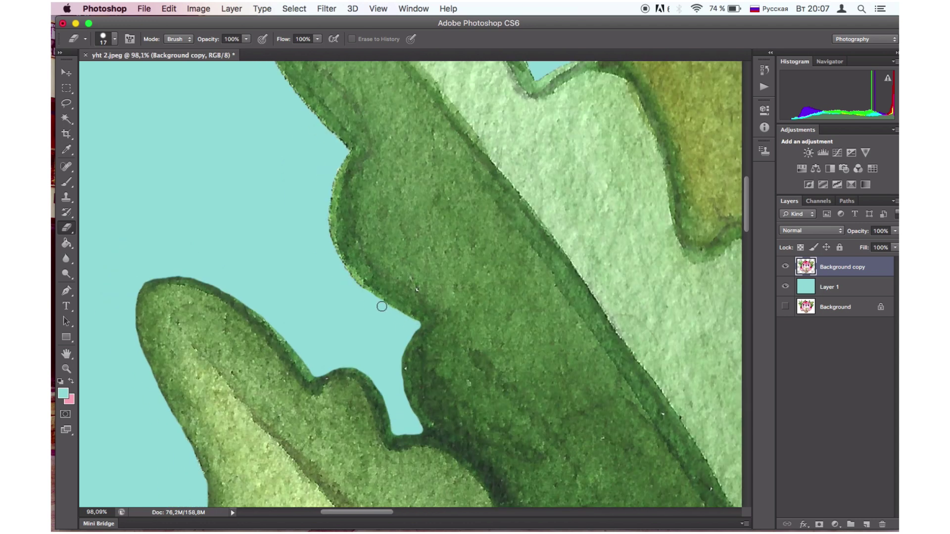
pyautogui.moveTo(382, 307)
pyautogui.mouseDown()
pyautogui.moveTo(331, 242)
pyautogui.moveTo(329, 187)
pyautogui.moveTo(342, 161)
pyautogui.mouseUp()
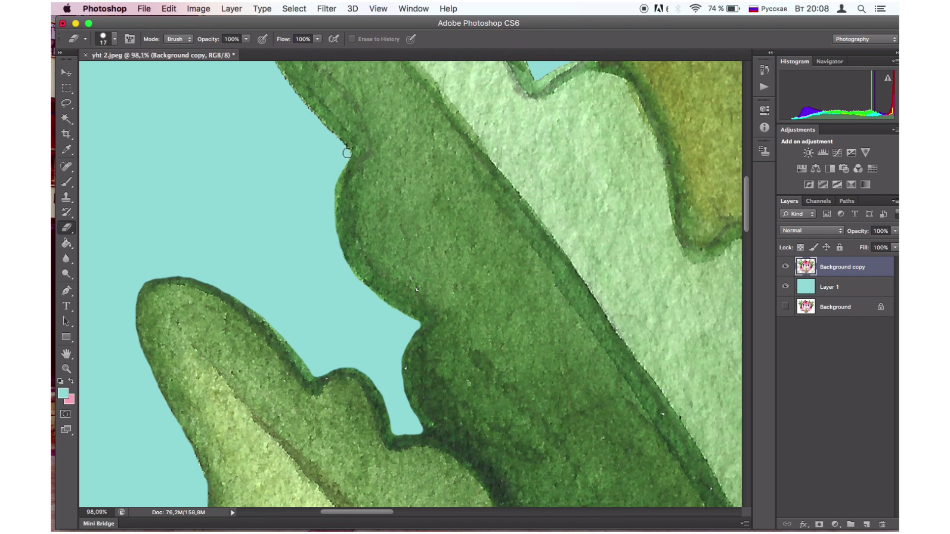
# Step: Smooth the outline around the second left leaf's tip and along its upper edge over the small pale lobe
pyautogui.scroll(10, 349, 158)
pyautogui.hscroll(-2, 349, 158)
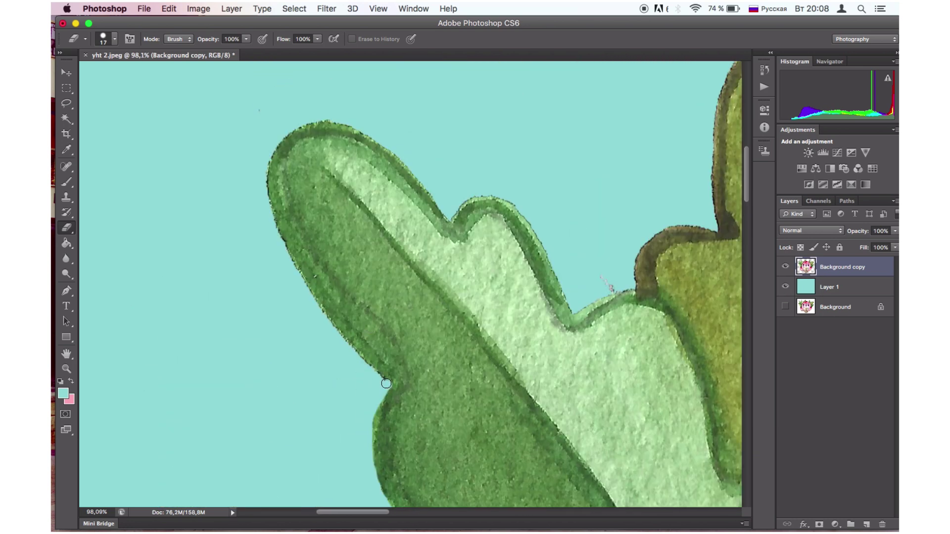
pyautogui.moveTo(387, 385)
pyautogui.mouseDown()
pyautogui.moveTo(318, 303)
pyautogui.moveTo(276, 230)
pyautogui.moveTo(267, 163)
pyautogui.moveTo(288, 133)
pyautogui.moveTo(349, 125)
pyautogui.moveTo(388, 148)
pyautogui.moveTo(451, 217)
pyautogui.mouseUp()
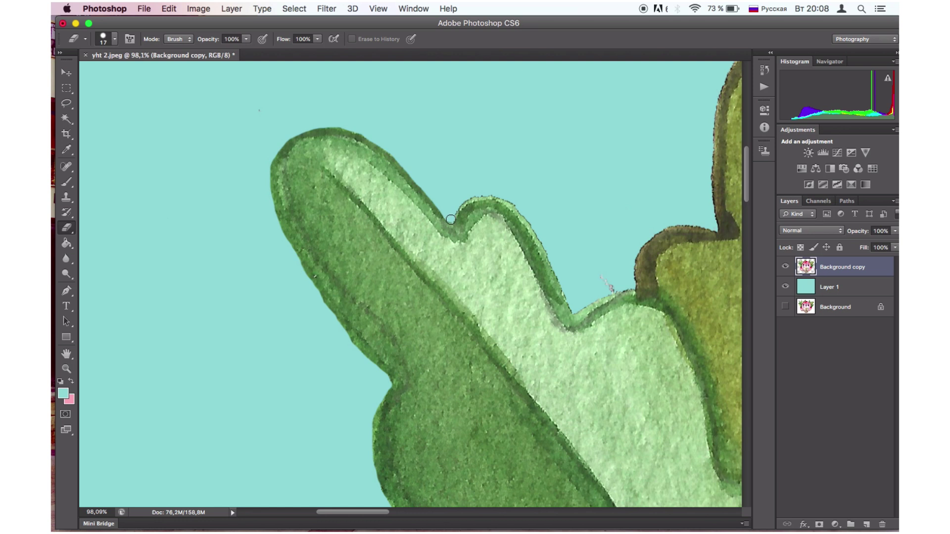
pyautogui.moveTo(456, 208)
pyautogui.mouseDown()
pyautogui.moveTo(501, 195)
pyautogui.moveTo(523, 211)
pyautogui.moveTo(573, 315)
pyautogui.moveTo(533, 233)
pyautogui.moveTo(501, 198)
pyautogui.mouseUp()
# Step: Erase the stray specks and light fringe on the second left leaf's upper edge where it meets the olive leaf
pyautogui.hscroll(10, 499, 197)
pyautogui.scroll(-2, 499, 196)
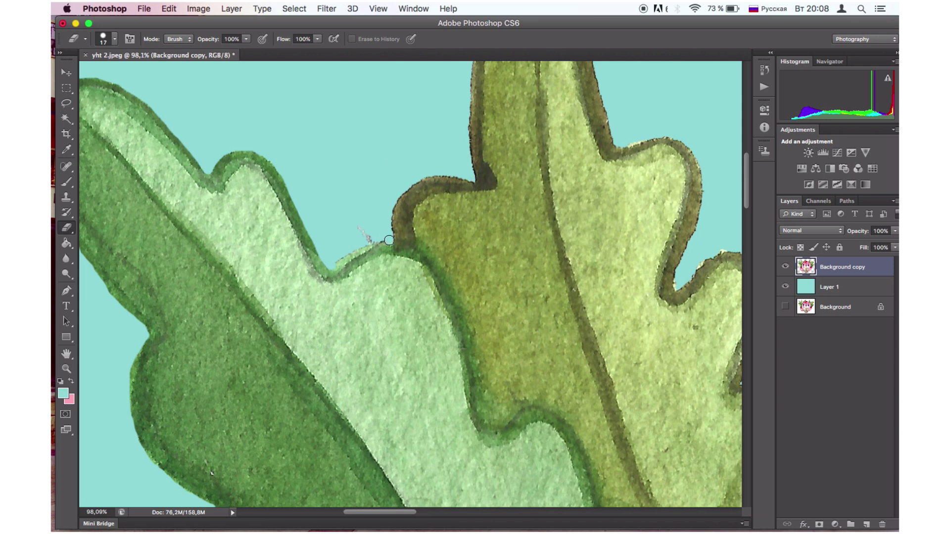
pyautogui.moveTo(389, 240); pyautogui.dragTo(332, 267)
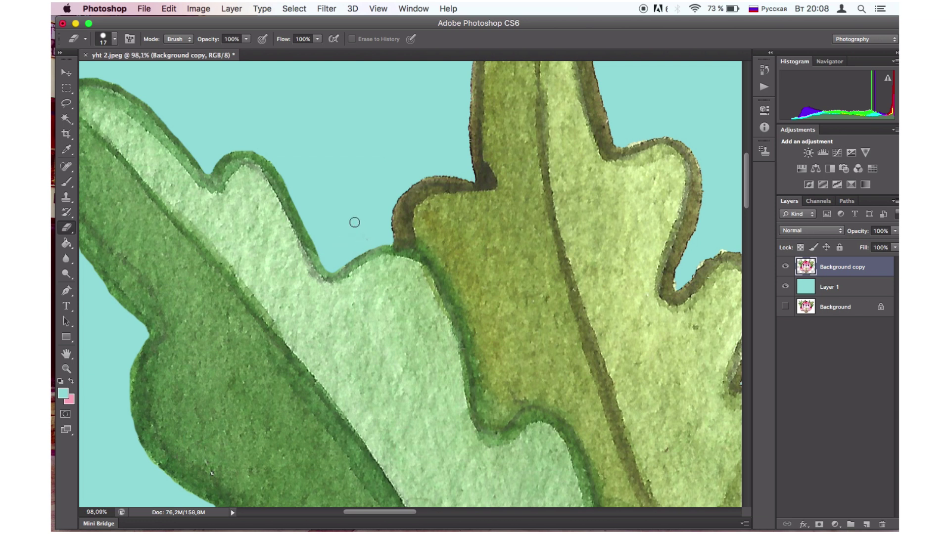
# Step: Trim the dark outline around the olive leaf's left lobe up to the corner below its long tip
pyautogui.hscroll(5, 352, 225)
pyautogui.scroll(2, 352, 225)
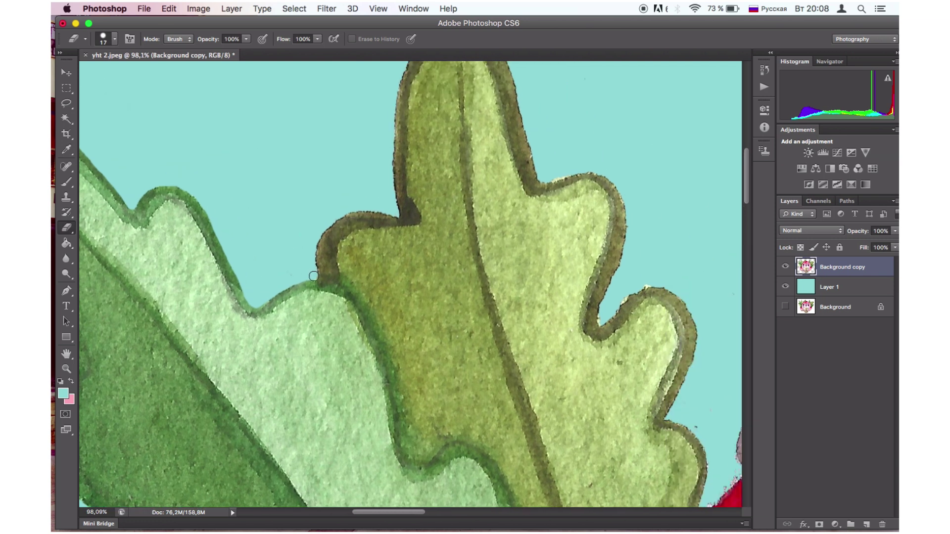
pyautogui.moveTo(312, 254)
pyautogui.mouseDown()
pyautogui.moveTo(348, 214)
pyautogui.moveTo(399, 217)
pyautogui.mouseUp()
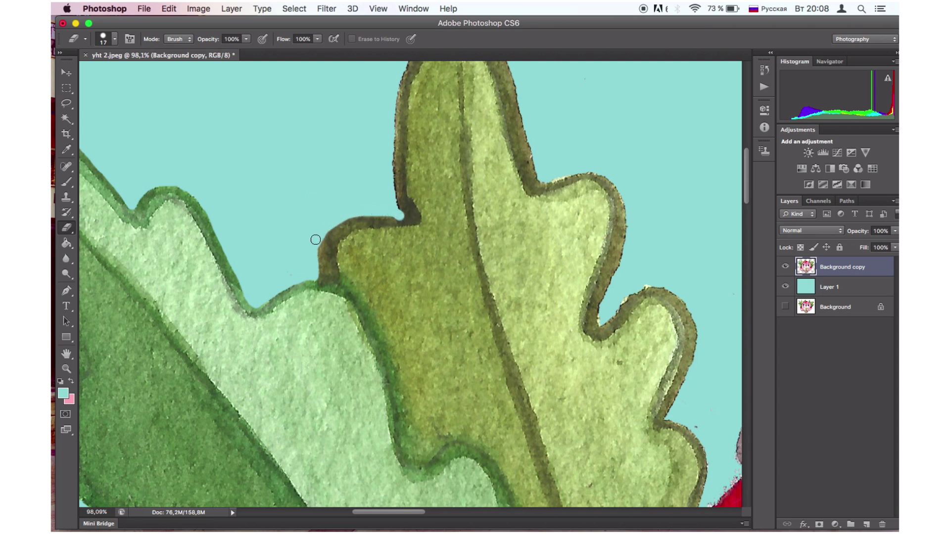
pyautogui.moveTo(315, 244); pyautogui.dragTo(312, 269)
# Step: Smooth the olive leaf's outline up its left side, around the tip, and down to the top of the first right lobe
pyautogui.scroll(5, 317, 270)
pyautogui.hscroll(4, 316, 269)
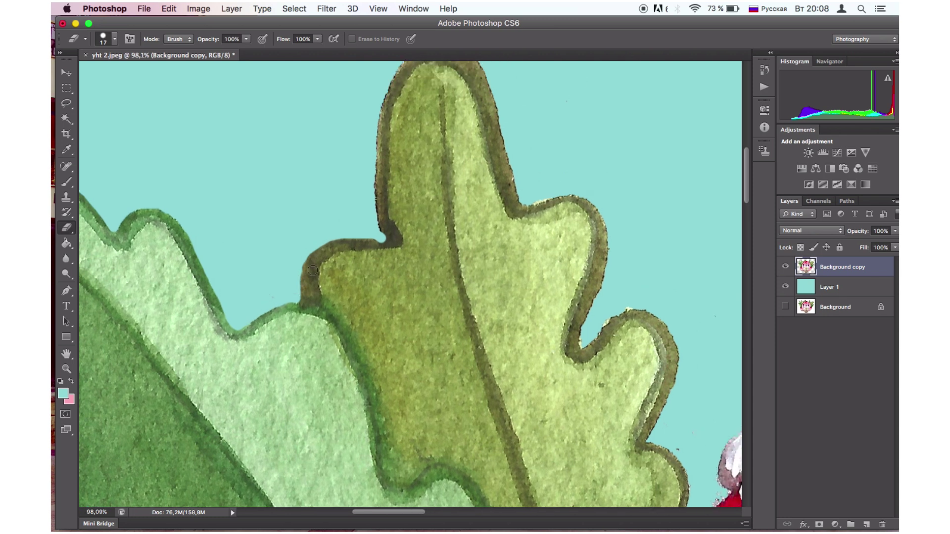
pyautogui.moveTo(326, 305)
pyautogui.mouseDown()
pyautogui.moveTo(288, 301)
pyautogui.moveTo(330, 306)
pyautogui.moveTo(320, 265)
pyautogui.moveTo(324, 189)
pyautogui.moveTo(350, 129)
pyautogui.moveTo(380, 114)
pyautogui.moveTo(418, 118)
pyautogui.moveTo(452, 204)
pyautogui.moveTo(458, 184)
pyautogui.mouseUp()
pyautogui.scroll(5, 458, 183)
pyautogui.hscroll(5, 458, 183)
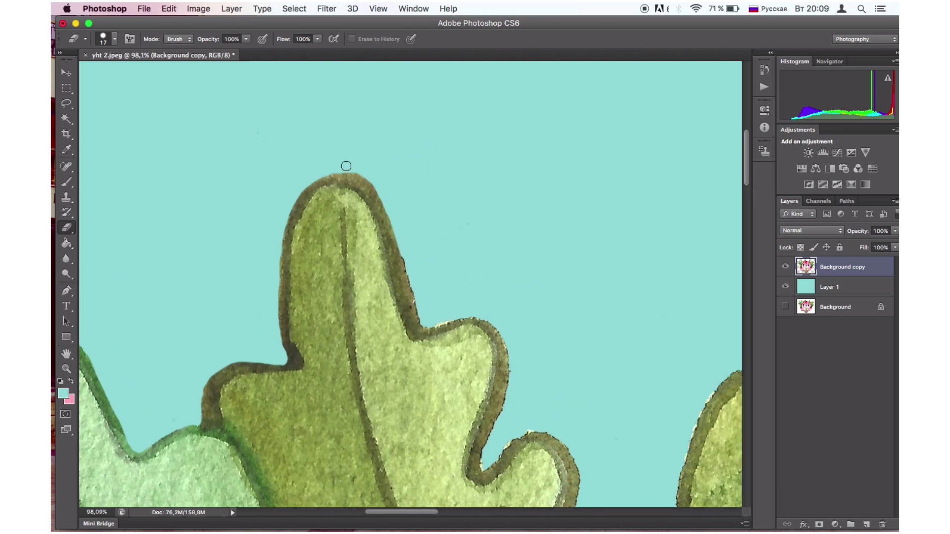
pyautogui.moveTo(405, 250)
pyautogui.mouseDown()
pyautogui.moveTo(422, 326)
pyautogui.moveTo(498, 326)
pyautogui.mouseUp()
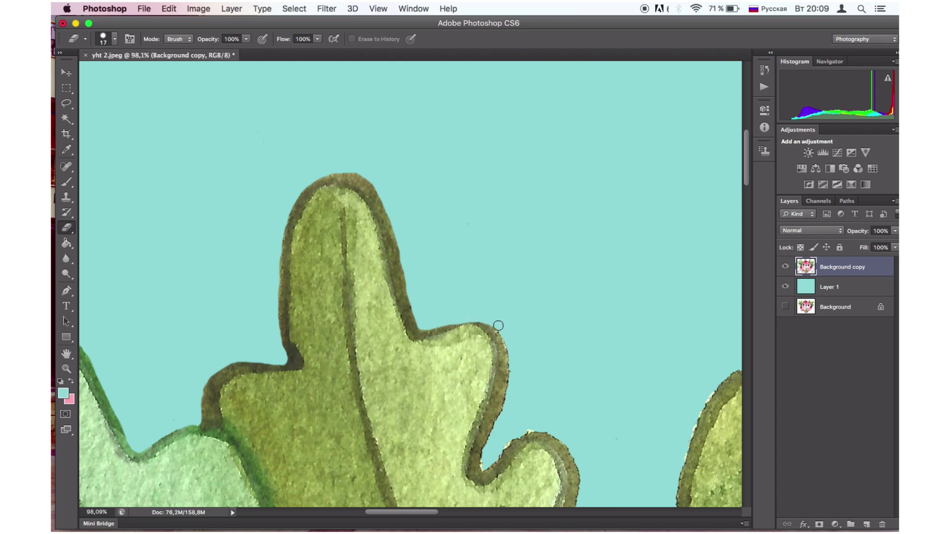
# Step: Clean the notches and edges of the olive leaf's right lobes down toward the red strawberry
pyautogui.scroll(-6, 501, 331)
pyautogui.hscroll(5, 501, 331)
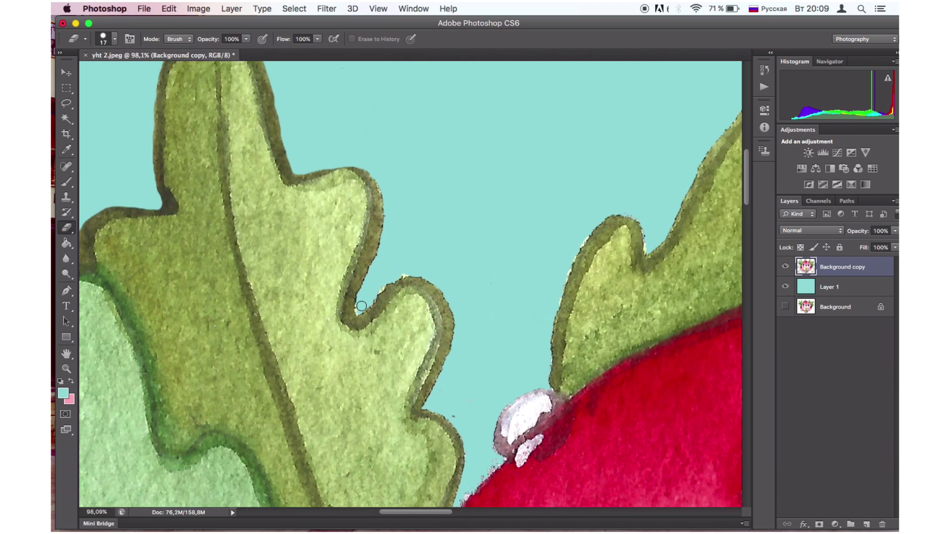
pyautogui.moveTo(357, 307)
pyautogui.mouseDown()
pyautogui.moveTo(383, 211)
pyautogui.moveTo(377, 170)
pyautogui.moveTo(385, 227)
pyautogui.moveTo(360, 308)
pyautogui.moveTo(410, 276)
pyautogui.moveTo(434, 280)
pyautogui.moveTo(447, 297)
pyautogui.moveTo(451, 345)
pyautogui.moveTo(424, 408)
pyautogui.moveTo(458, 422)
pyautogui.moveTo(462, 430)
pyautogui.moveTo(444, 413)
pyautogui.moveTo(468, 474)
pyautogui.mouseUp()
# Step: Set the Eraser size to 9 px and clear the fringe in the narrow gap between the olive leaf and the red strawberry
pyautogui.scroll(-1, 468, 475)
pyautogui.scroll(-5, 468, 474)
pyautogui.hscroll(1, 468, 475)
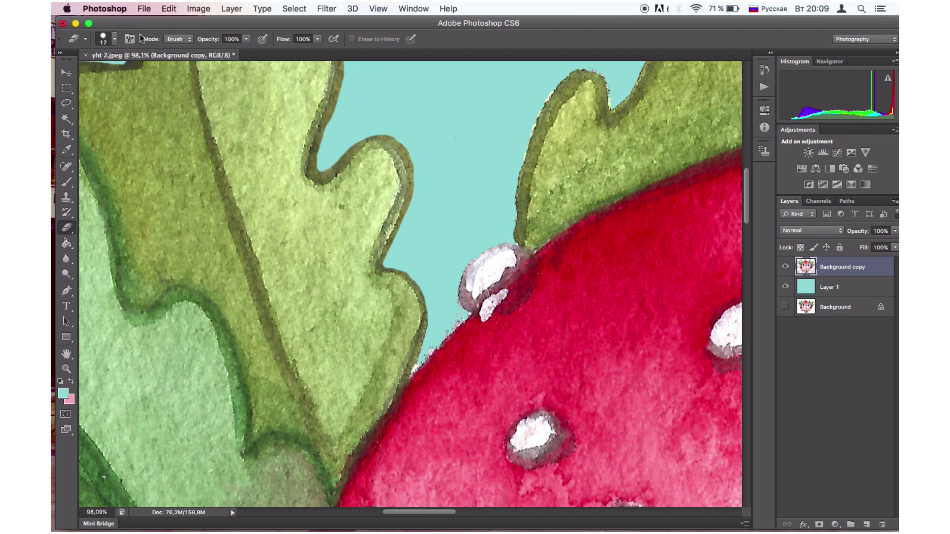
pyautogui.click(113, 39)
pyautogui.moveTo(80, 74); pyautogui.dragTo(79, 74)
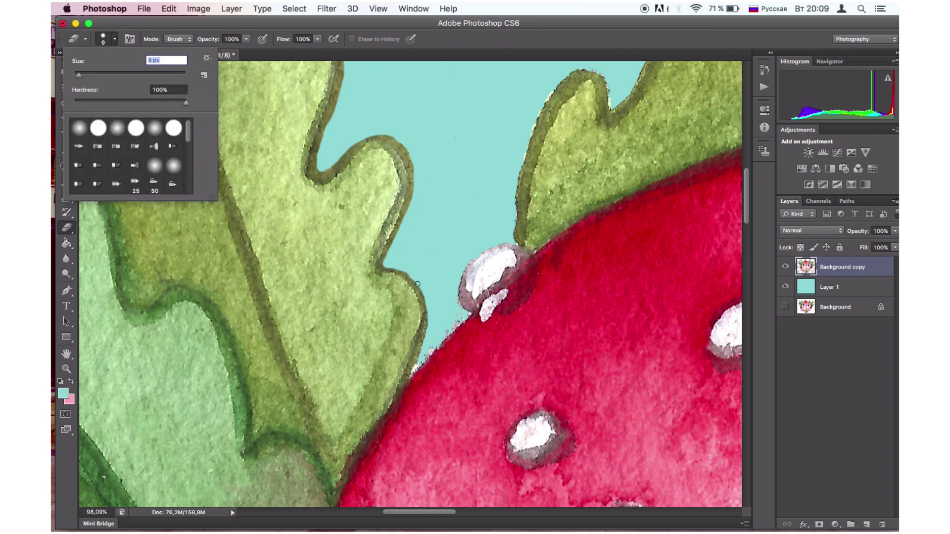
pyautogui.press('Return')
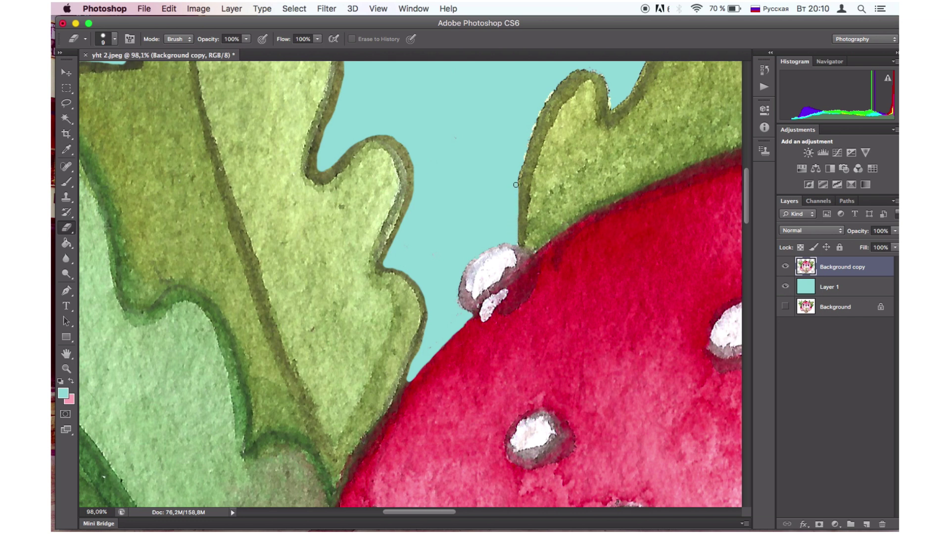
# Step: Set the Eraser size to 18 px and smooth the outer edge of the white seed protruding from the red strawberry
pyautogui.click(114, 40)
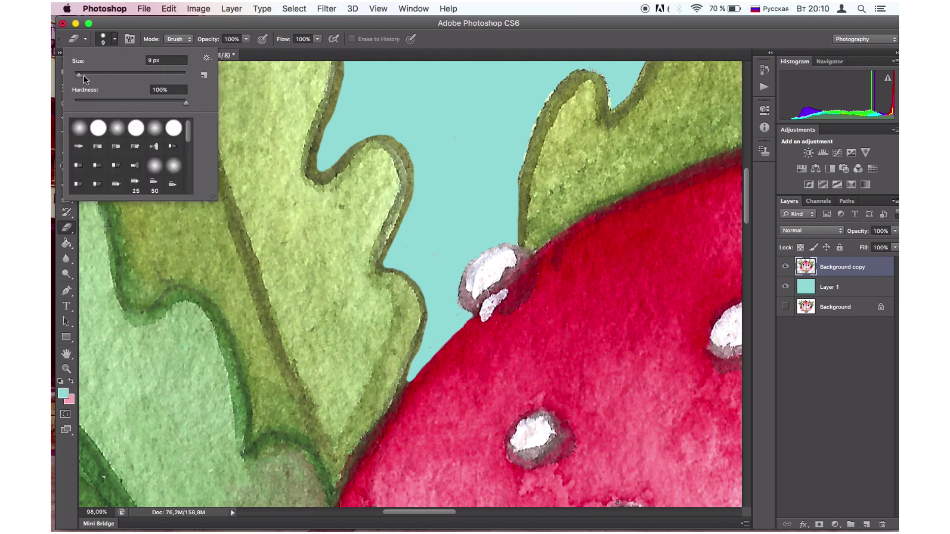
pyautogui.click(84, 76)
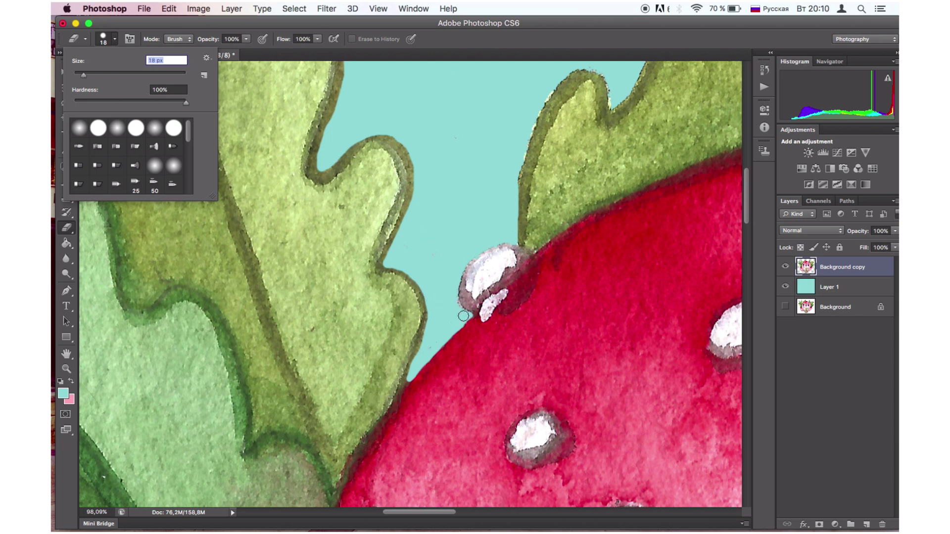
pyautogui.press('Return')
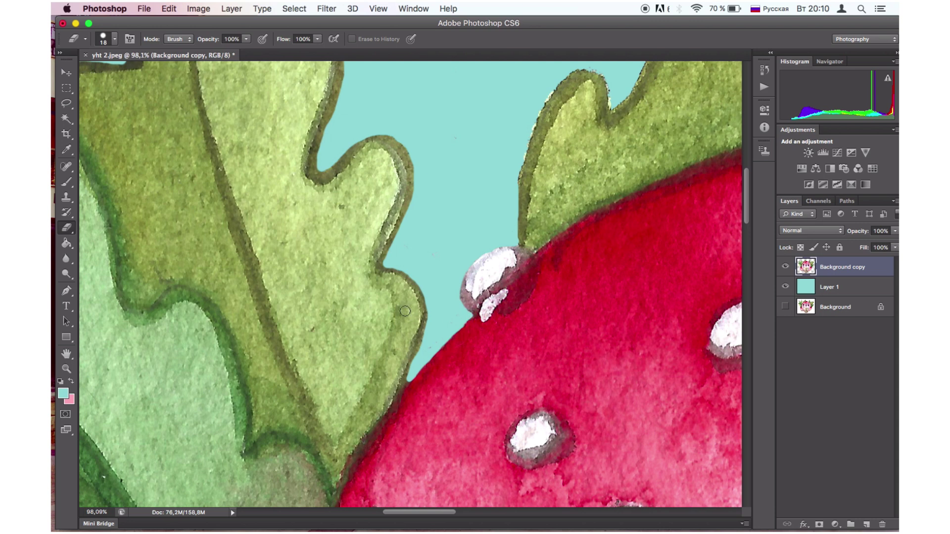
pyautogui.scroll(4, 403, 309)
pyautogui.hscroll(3, 402, 308)
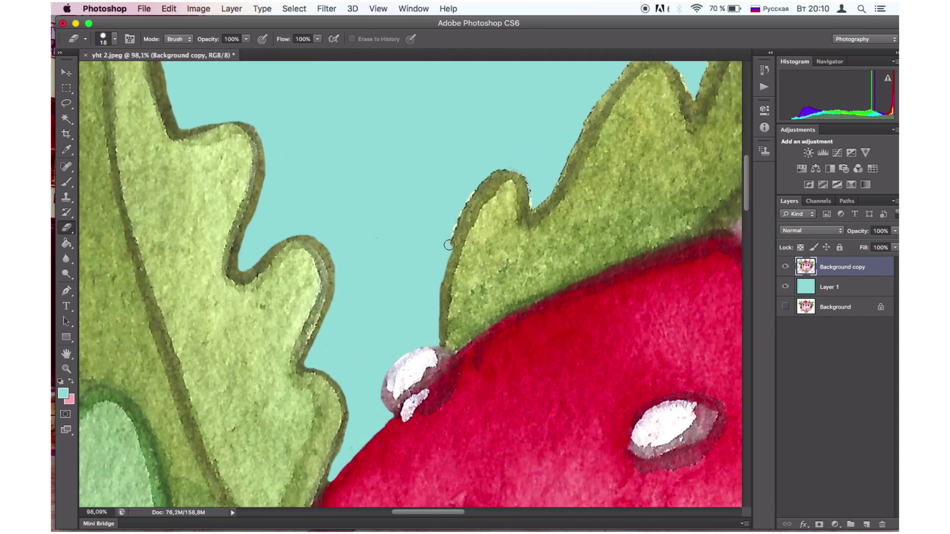
# Step: Erase the ragged fringe from the olive leaf's two lower left lobes above the red strawberry, up to the second notch
pyautogui.moveTo(449, 245)
pyautogui.mouseDown()
pyautogui.moveTo(490, 173)
pyautogui.moveTo(524, 176)
pyautogui.moveTo(528, 209)
pyautogui.moveTo(516, 172)
pyautogui.mouseUp()
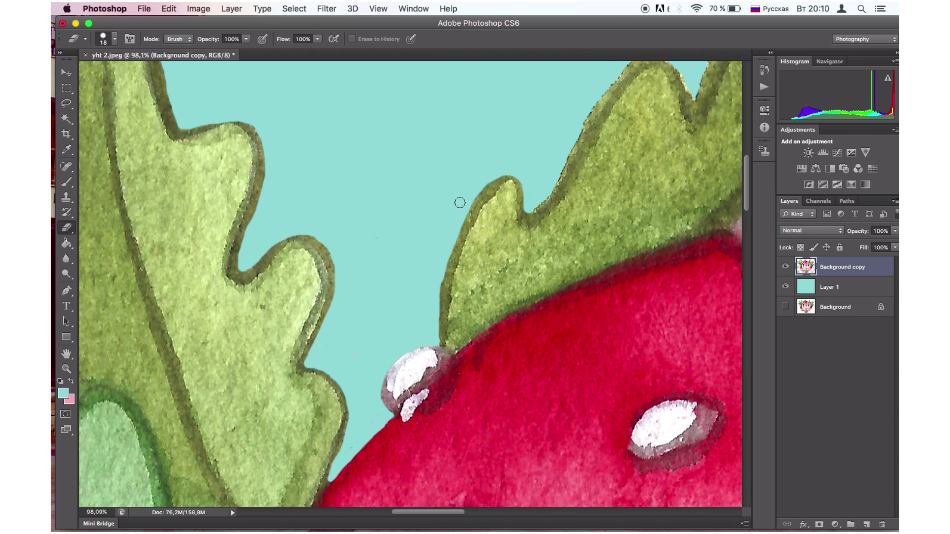
pyautogui.hscroll(5, 459, 202)
pyautogui.scroll(3, 459, 203)
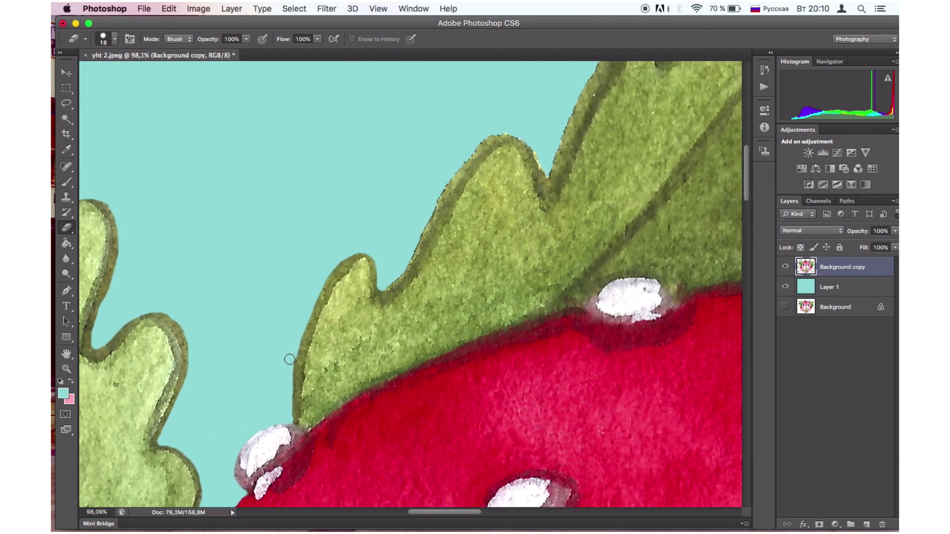
pyautogui.hscroll(2, 307, 369)
pyautogui.scroll(3, 306, 368)
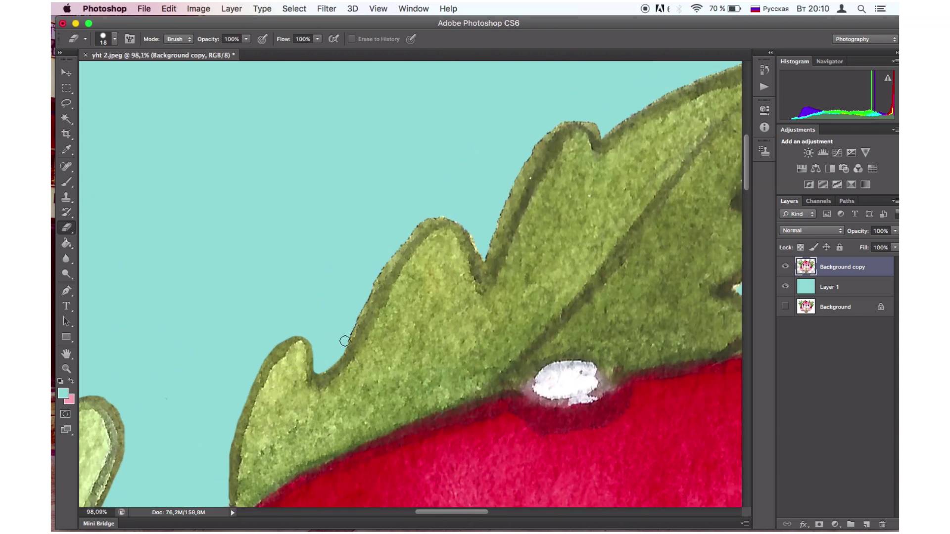
pyautogui.moveTo(345, 341)
pyautogui.mouseDown()
pyautogui.moveTo(392, 255)
pyautogui.moveTo(434, 217)
pyautogui.mouseUp()
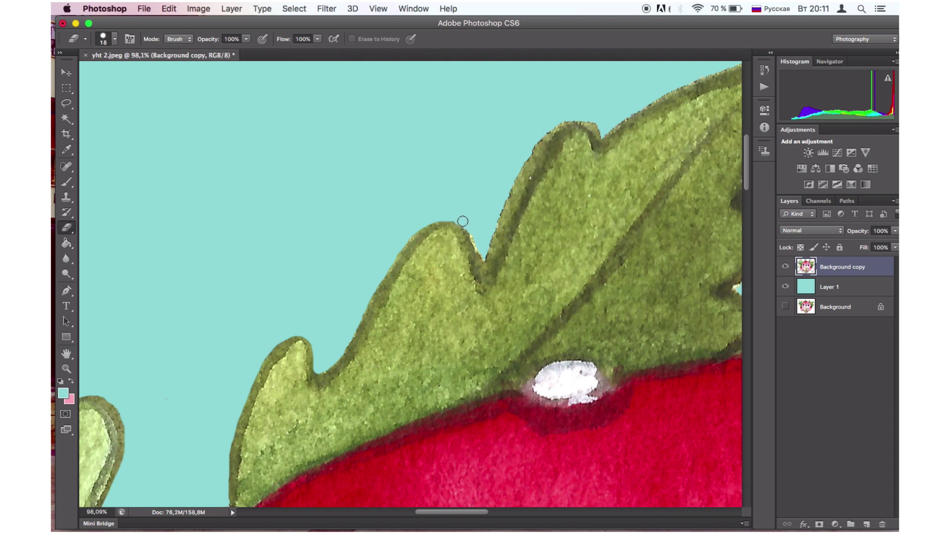
pyautogui.moveTo(462, 222); pyautogui.dragTo(483, 263)
# Step: Smooth the outer edge of the olive leaf's third left lobe between its two neighbouring notches
pyautogui.hscroll(5, 446, 216)
pyautogui.scroll(2, 445, 215)
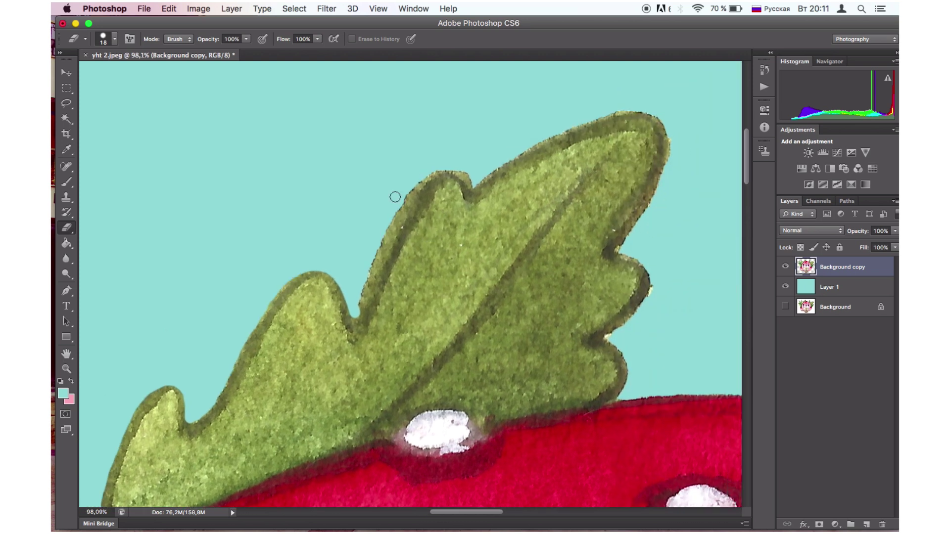
pyautogui.moveTo(408, 194); pyautogui.dragTo(357, 309)
pyautogui.hscroll(2, 373, 251)
pyautogui.scroll(1, 373, 251)
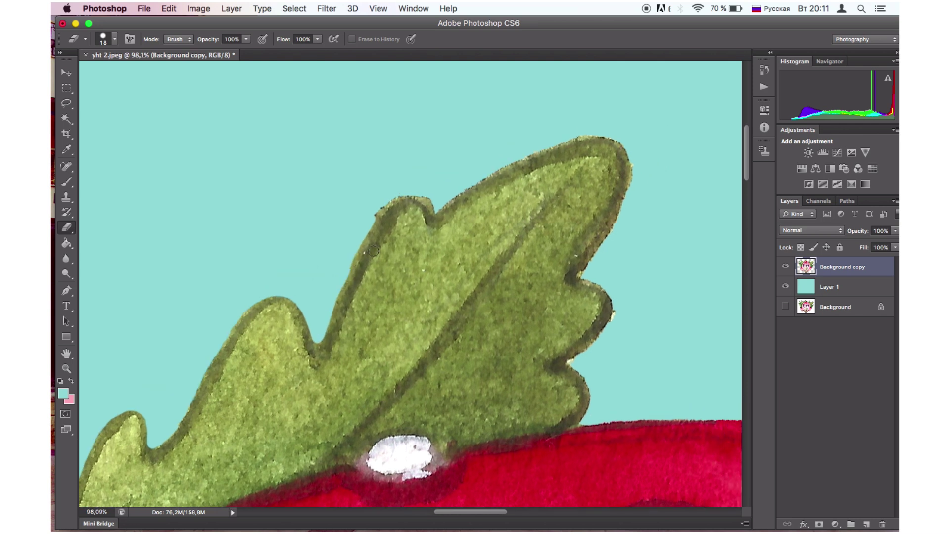
pyautogui.moveTo(371, 216)
pyautogui.mouseDown()
pyautogui.moveTo(419, 192)
pyautogui.moveTo(432, 214)
pyautogui.moveTo(427, 199)
pyautogui.moveTo(398, 195)
pyautogui.moveTo(350, 260)
pyautogui.mouseUp()
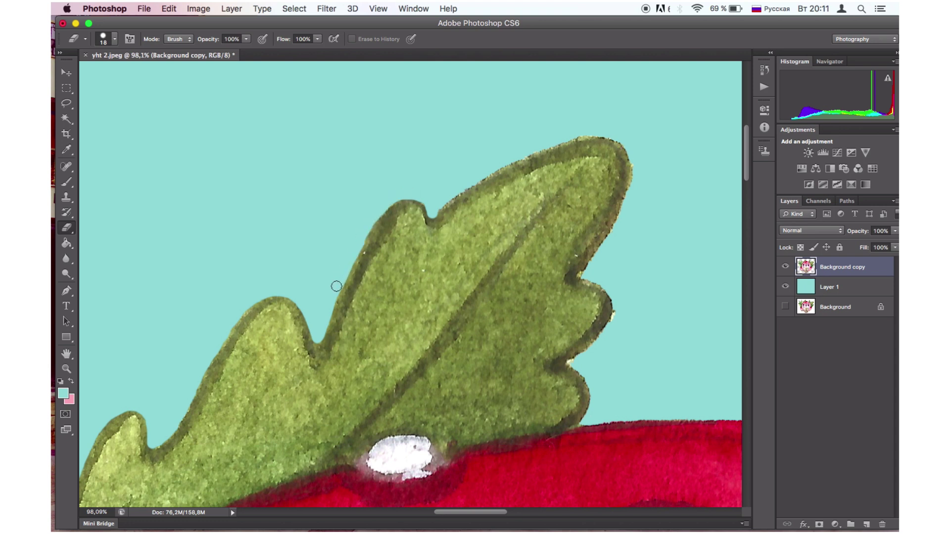
# Step: Smooth the olive leaf's long upper edge, around the tip, and down to the first notch on its right side
pyautogui.hscroll(5, 403, 151)
pyautogui.scroll(2, 403, 151)
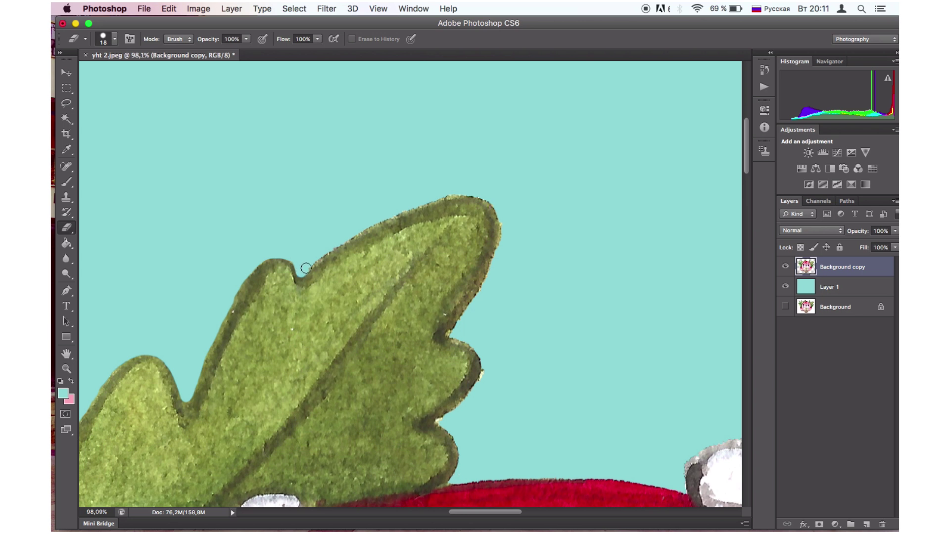
pyautogui.moveTo(327, 253)
pyautogui.mouseDown()
pyautogui.moveTo(415, 205)
pyautogui.moveTo(477, 194)
pyautogui.moveTo(499, 235)
pyautogui.moveTo(481, 290)
pyautogui.moveTo(450, 336)
pyautogui.mouseUp()
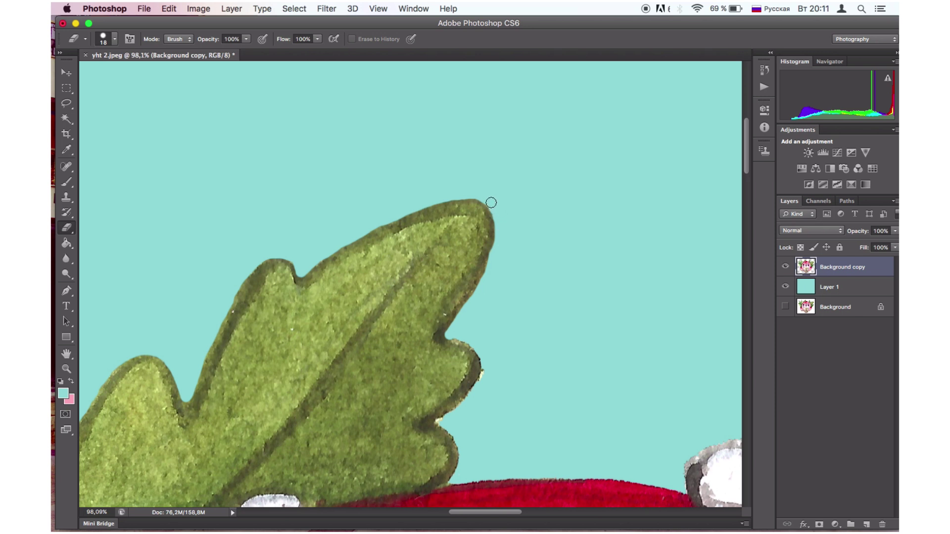
# Step: Clean the notches and lobes on the olive leaf's right side down to where it meets the red strawberry
pyautogui.scroll(-3, 490, 313)
pyautogui.hscroll(3, 490, 313)
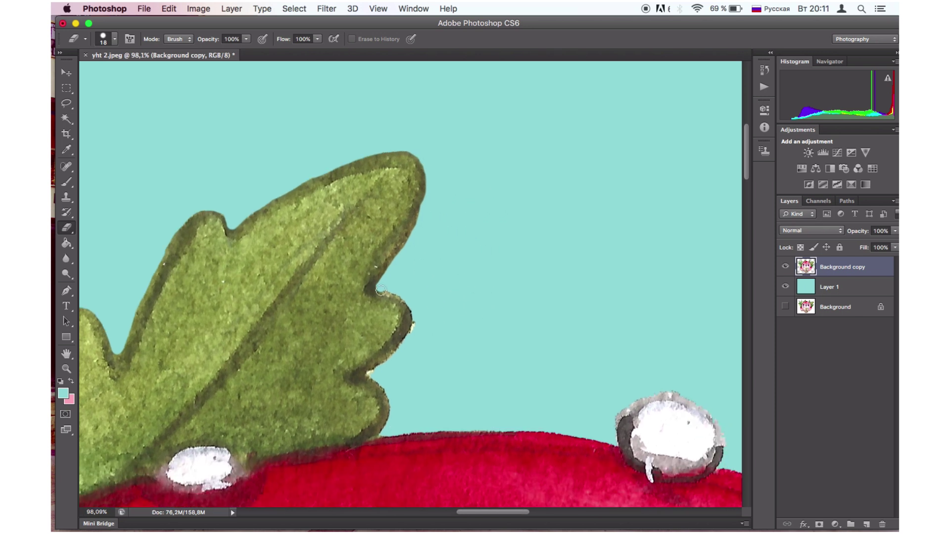
pyautogui.moveTo(386, 287)
pyautogui.mouseDown()
pyautogui.moveTo(415, 325)
pyautogui.moveTo(374, 371)
pyautogui.mouseUp()
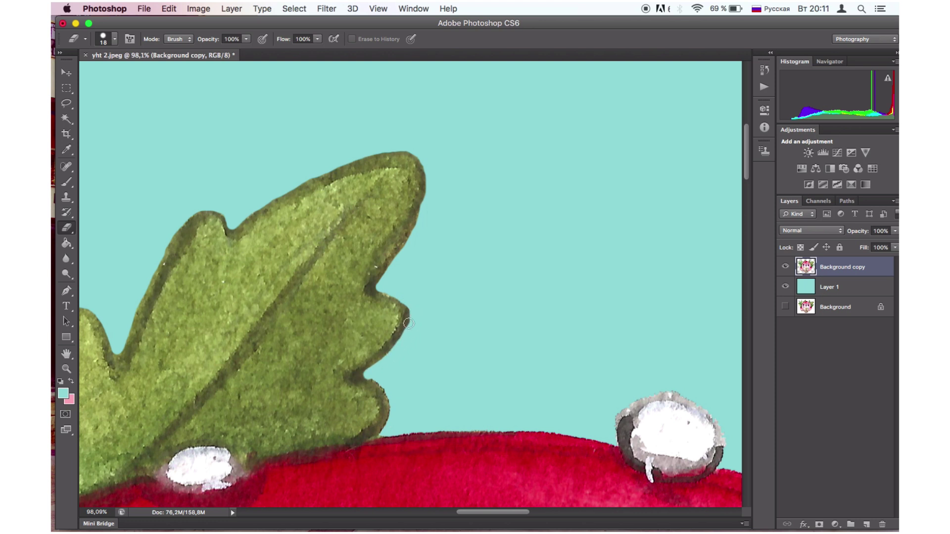
pyautogui.moveTo(411, 331)
pyautogui.mouseDown()
pyautogui.moveTo(414, 309)
pyautogui.moveTo(414, 321)
pyautogui.mouseUp()
pyautogui.scroll(-5, 396, 355)
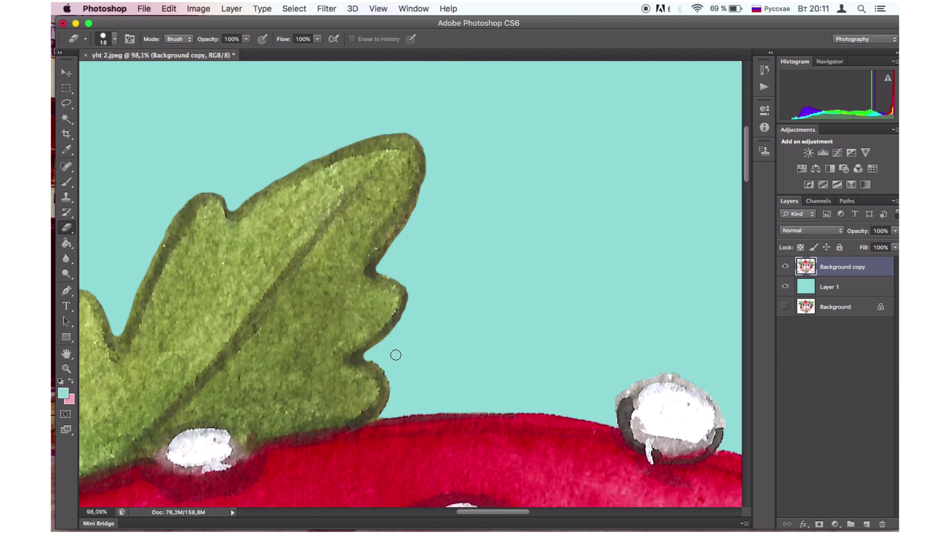
pyautogui.moveTo(362, 306)
pyautogui.mouseDown()
pyautogui.moveTo(383, 351)
pyautogui.moveTo(373, 364)
pyautogui.moveTo(489, 356)
pyautogui.mouseUp()
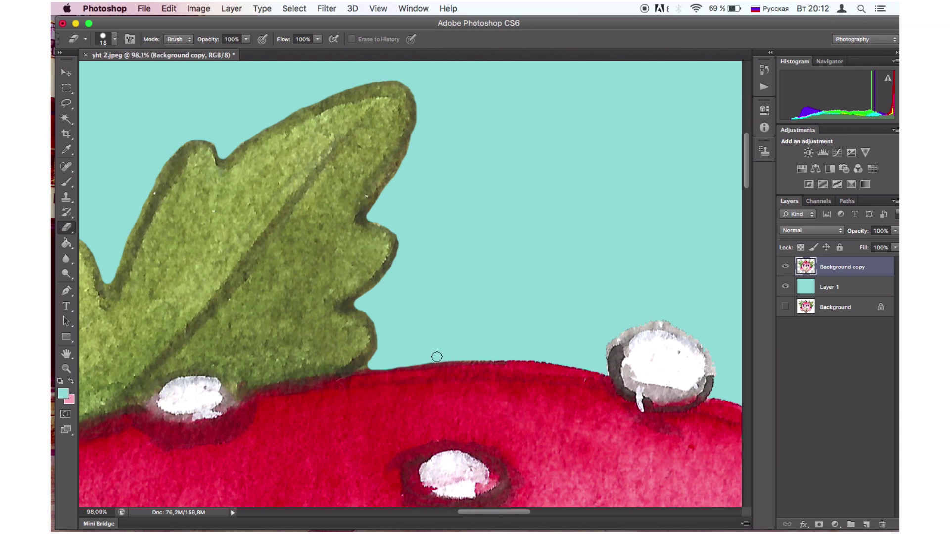
# Step: Erase the fringe along the red strawberry's top edge and around the white seed protruding from it
pyautogui.moveTo(455, 358)
pyautogui.mouseDown()
pyautogui.moveTo(604, 372)
pyautogui.moveTo(623, 329)
pyautogui.mouseUp()
pyautogui.hscroll(10, 622, 329)
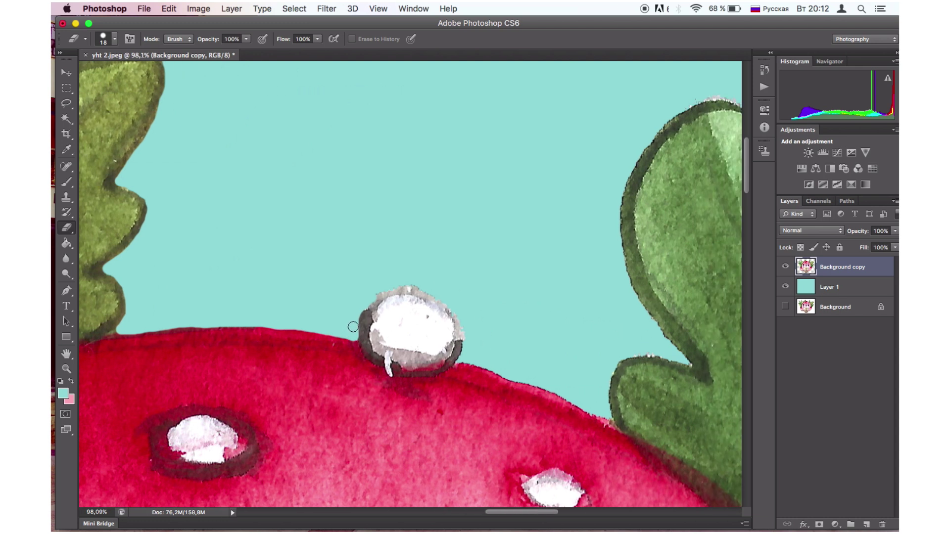
pyautogui.moveTo(353, 326)
pyautogui.mouseDown()
pyautogui.moveTo(380, 291)
pyautogui.moveTo(421, 286)
pyautogui.moveTo(459, 309)
pyautogui.moveTo(465, 348)
pyautogui.moveTo(460, 363)
pyautogui.moveTo(462, 327)
pyautogui.moveTo(448, 304)
pyautogui.moveTo(407, 288)
pyautogui.moveTo(383, 291)
pyautogui.moveTo(358, 328)
pyautogui.mouseUp()
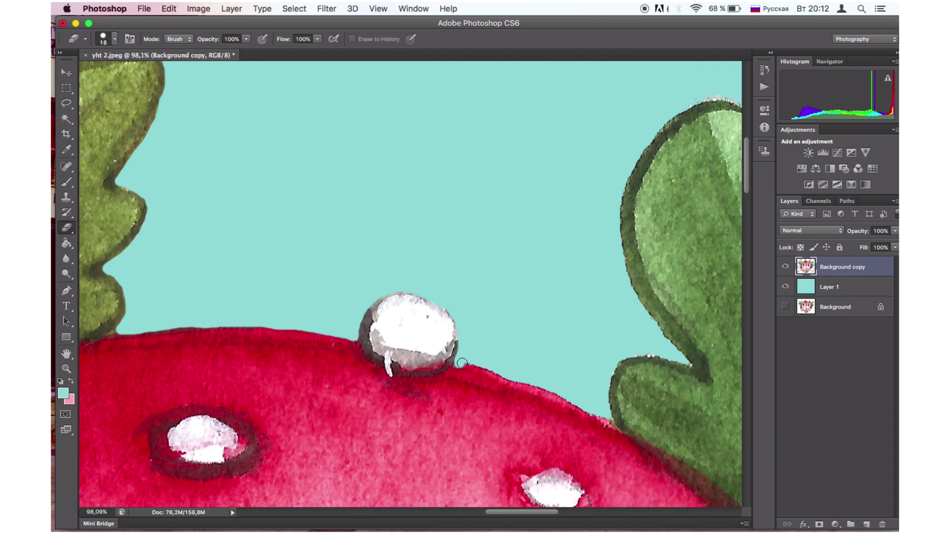
pyautogui.moveTo(461, 363)
pyautogui.mouseDown()
pyautogui.moveTo(607, 418)
pyautogui.moveTo(553, 393)
pyautogui.mouseUp()
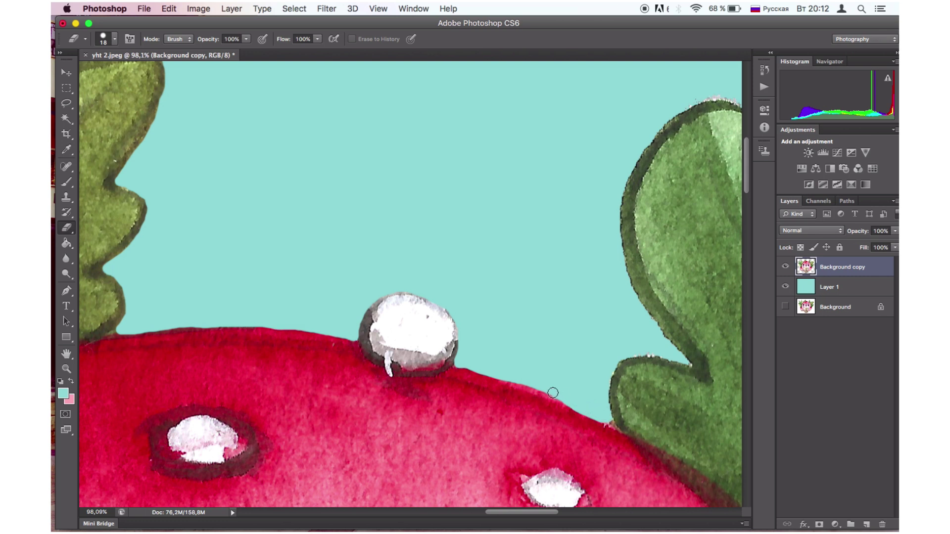
# Step: Clean the corner where the strawberry meets the two-tone green leaf and smooth that leaf's small lower left lobe
pyautogui.hscroll(10, 539, 384)
pyautogui.scroll(-3, 539, 384)
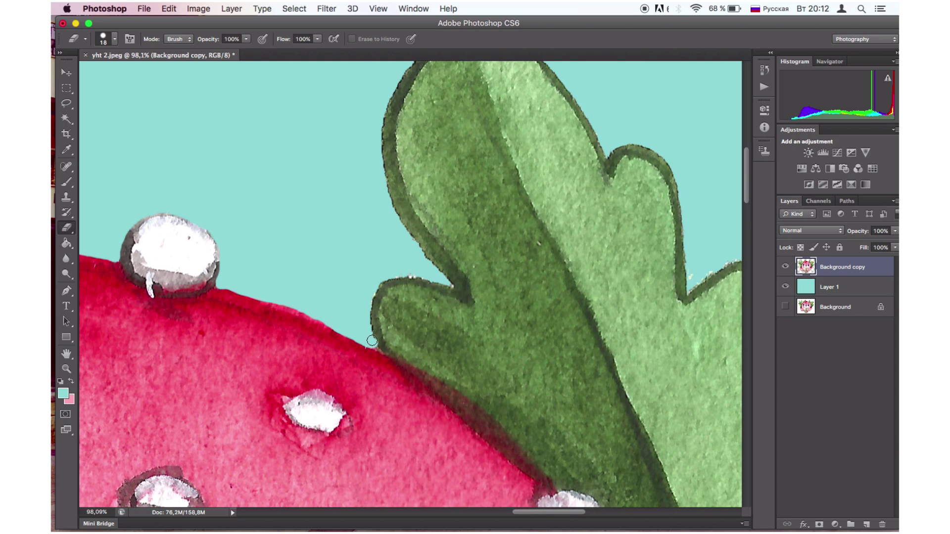
pyautogui.moveTo(371, 334)
pyautogui.mouseDown()
pyautogui.moveTo(368, 294)
pyautogui.moveTo(383, 278)
pyautogui.moveTo(427, 274)
pyautogui.moveTo(450, 287)
pyautogui.moveTo(416, 276)
pyautogui.mouseUp()
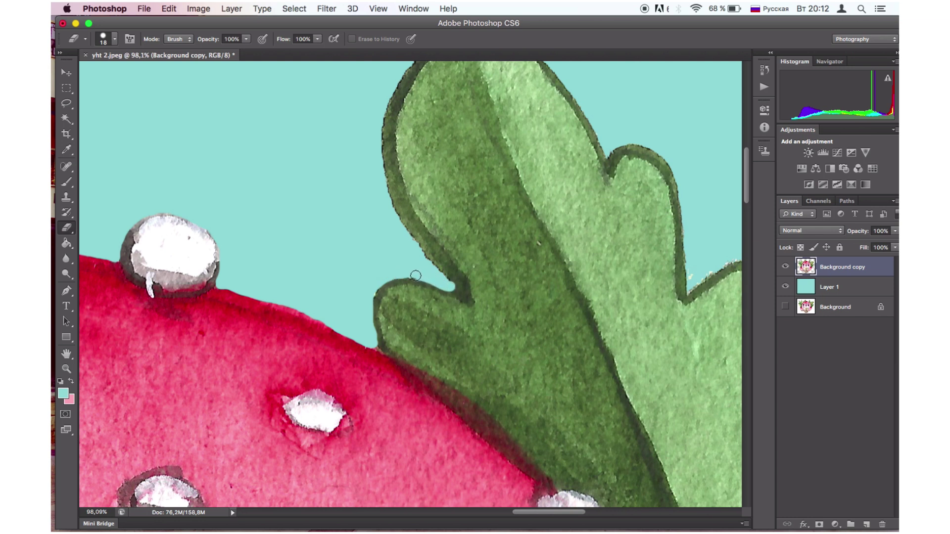
pyautogui.scroll(3, 387, 269)
pyautogui.hscroll(3, 387, 269)
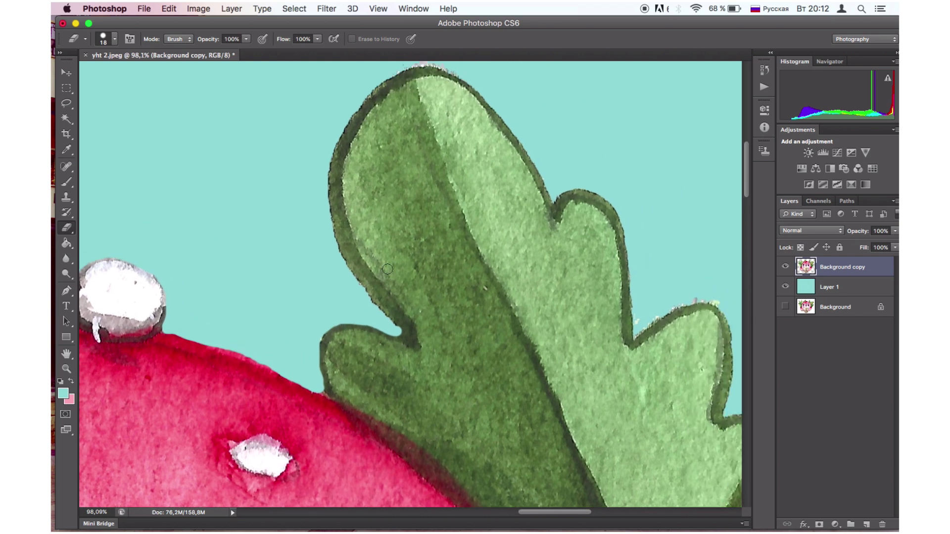
pyautogui.scroll(3, 323, 361)
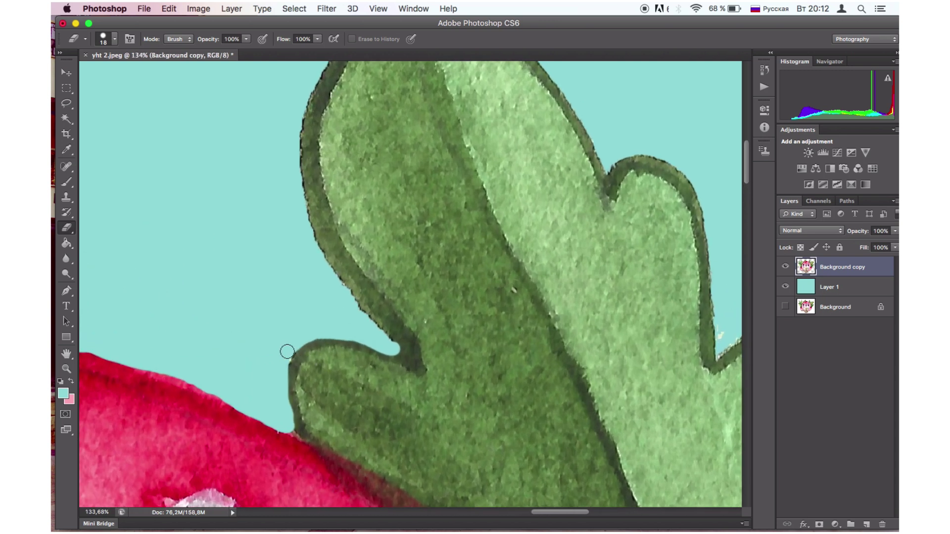
pyautogui.moveTo(283, 365); pyautogui.dragTo(284, 405)
# Step: Smooth the two-tone green leaf's left edge from the notch up and clear the white fringe around its rounded tip
pyautogui.moveTo(392, 348)
pyautogui.mouseDown()
pyautogui.moveTo(324, 255)
pyautogui.moveTo(298, 189)
pyautogui.mouseUp()
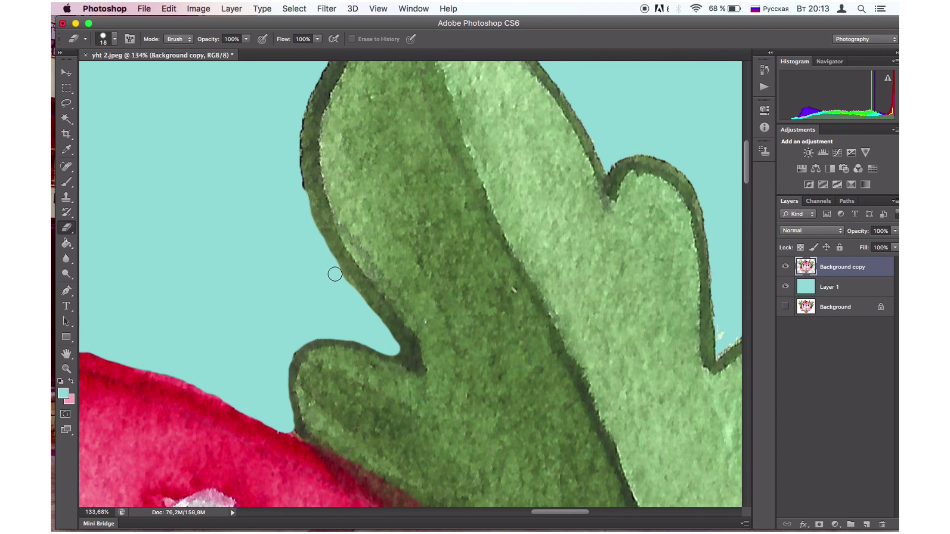
pyautogui.scroll(5, 360, 312)
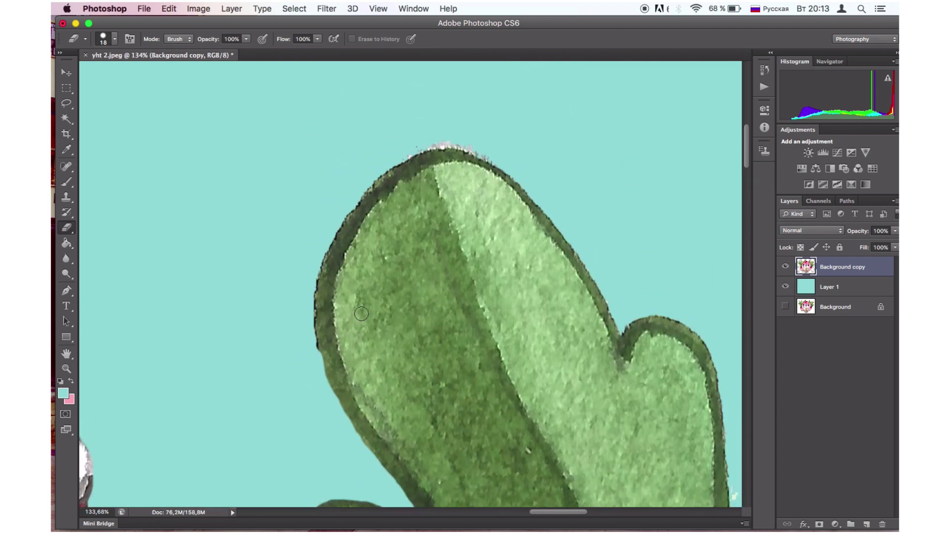
pyautogui.scroll(2, 361, 313)
pyautogui.moveTo(313, 293); pyautogui.dragTo(316, 396)
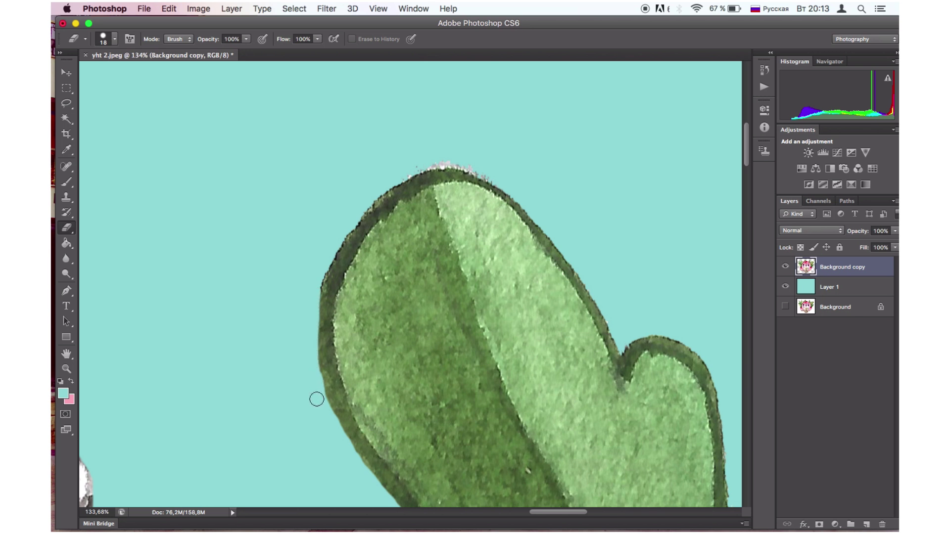
pyautogui.scroll(6, 316, 396)
pyautogui.moveTo(336, 285)
pyautogui.mouseDown()
pyautogui.moveTo(341, 275)
pyautogui.moveTo(298, 345)
pyautogui.moveTo(287, 400)
pyautogui.mouseUp()
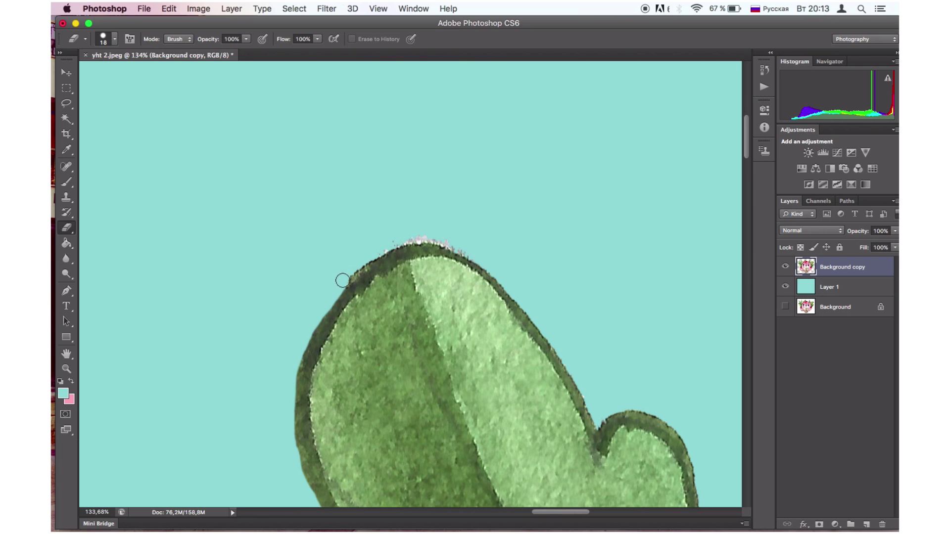
pyautogui.moveTo(342, 280)
pyautogui.mouseDown()
pyautogui.moveTo(419, 238)
pyautogui.moveTo(486, 263)
pyautogui.moveTo(451, 243)
pyautogui.mouseUp()
# Step: Smooth the two-tone green leaf's right edge from the tip through both upper notches, clearing white specks up to the second lobe's peak
pyautogui.hscroll(8, 514, 259)
pyautogui.scroll(-2, 513, 259)
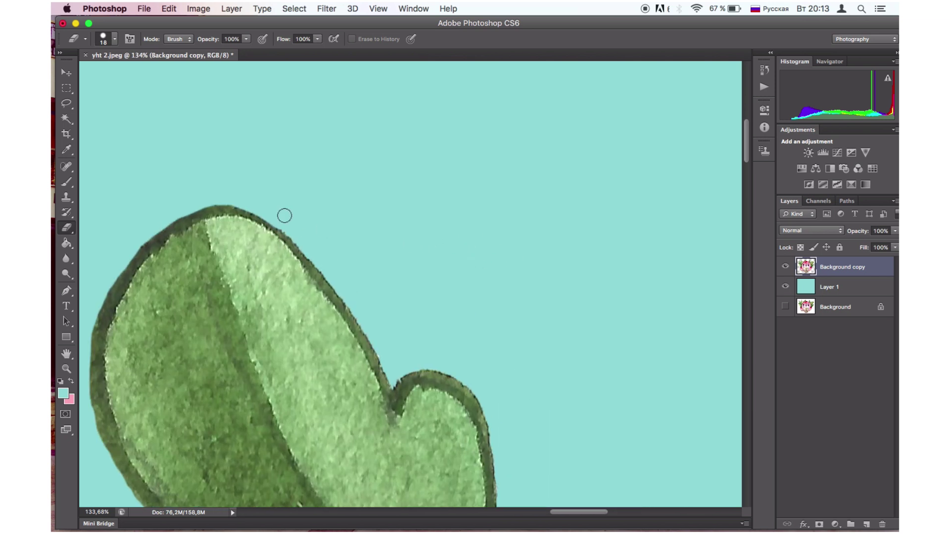
pyautogui.moveTo(283, 224)
pyautogui.mouseDown()
pyautogui.moveTo(352, 307)
pyautogui.moveTo(395, 391)
pyautogui.moveTo(426, 365)
pyautogui.moveTo(454, 366)
pyautogui.mouseUp()
pyautogui.scroll(-3, 454, 367)
pyautogui.scroll(-3, 454, 367)
pyautogui.hscroll(2, 455, 367)
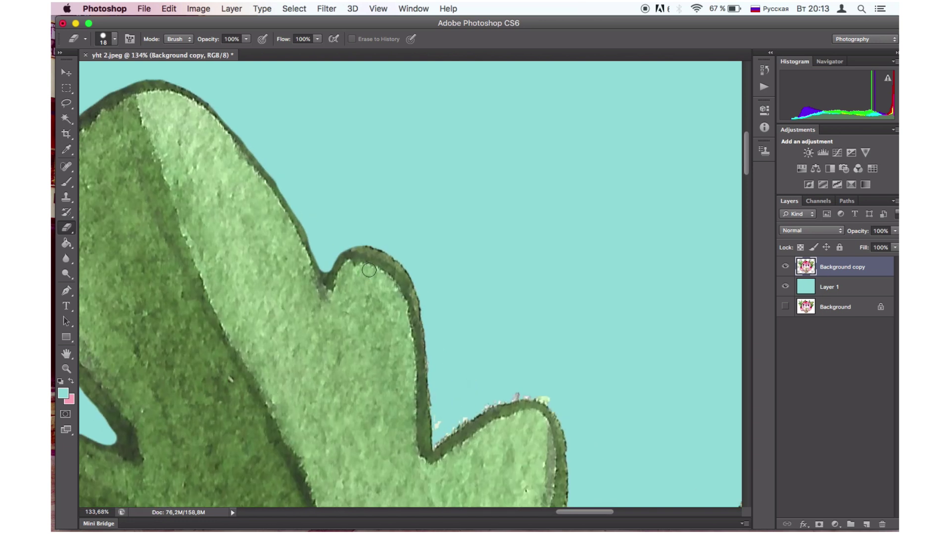
pyautogui.moveTo(375, 243)
pyautogui.mouseDown()
pyautogui.moveTo(413, 272)
pyautogui.moveTo(430, 332)
pyautogui.mouseUp()
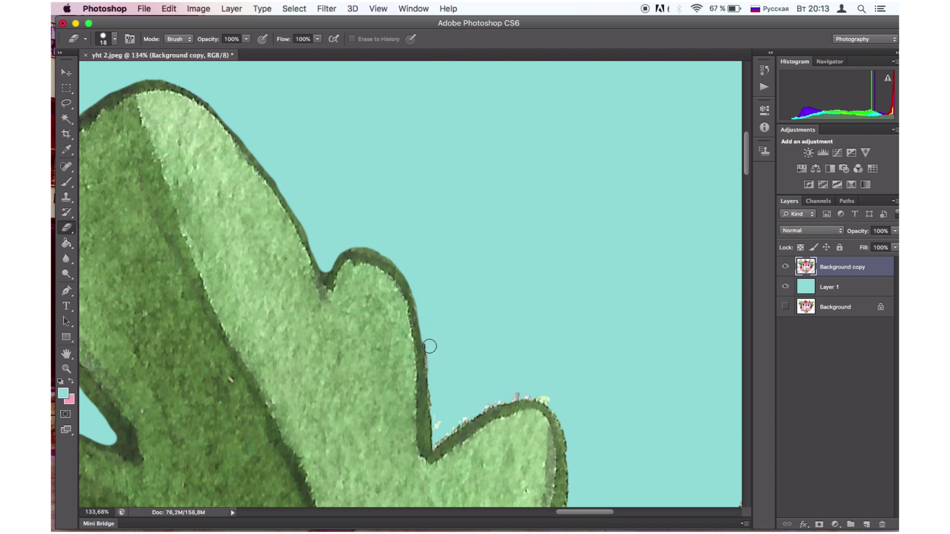
pyautogui.moveTo(430, 352)
pyautogui.mouseDown()
pyautogui.moveTo(432, 450)
pyautogui.moveTo(478, 412)
pyautogui.moveTo(548, 396)
pyautogui.mouseUp()
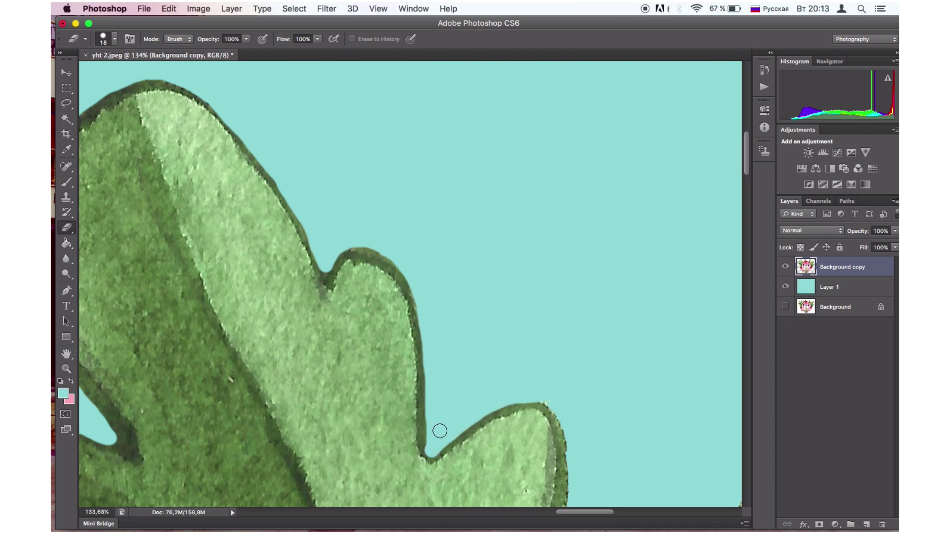
# Step: Clean the edges of the two-tone green leaf's last right lobes down to the neighbouring yellow-green leaf
pyautogui.scroll(-5, 439, 415)
pyautogui.hscroll(5, 438, 415)
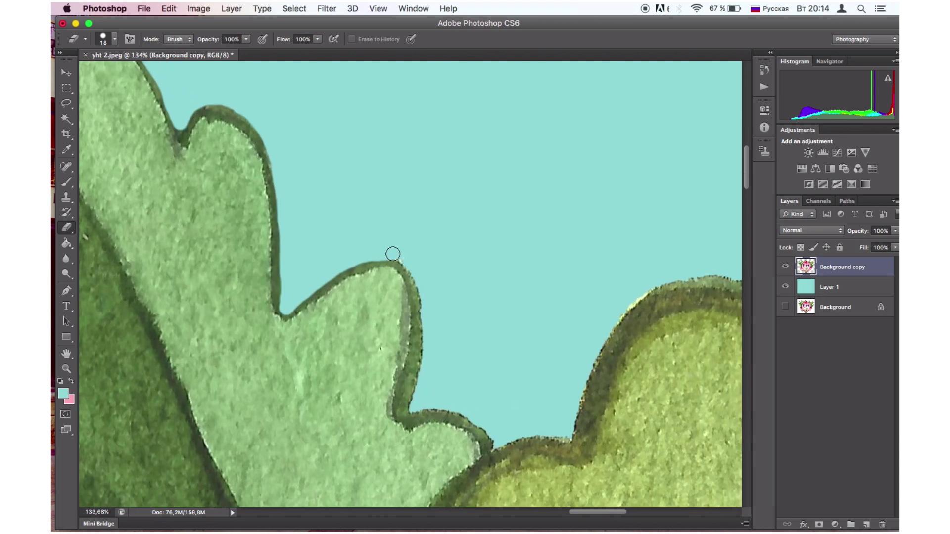
pyautogui.moveTo(392, 254)
pyautogui.mouseDown()
pyautogui.moveTo(420, 283)
pyautogui.moveTo(425, 321)
pyautogui.moveTo(411, 409)
pyautogui.moveTo(485, 415)
pyautogui.moveTo(412, 407)
pyautogui.moveTo(440, 409)
pyautogui.moveTo(434, 402)
pyautogui.moveTo(416, 411)
pyautogui.moveTo(462, 415)
pyautogui.mouseUp()
pyautogui.moveTo(478, 428); pyautogui.dragTo(491, 442)
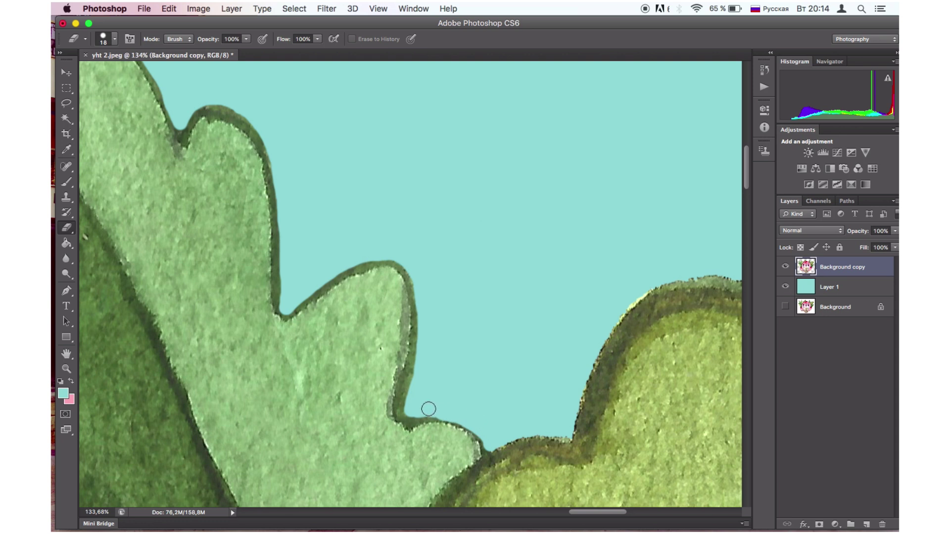
# Step: Erase the ragged outline of the yellow-green leaf from its junction with the two-tone leaf up through its first two lobes
pyautogui.scroll(-3, 479, 390)
pyautogui.hscroll(3, 480, 390)
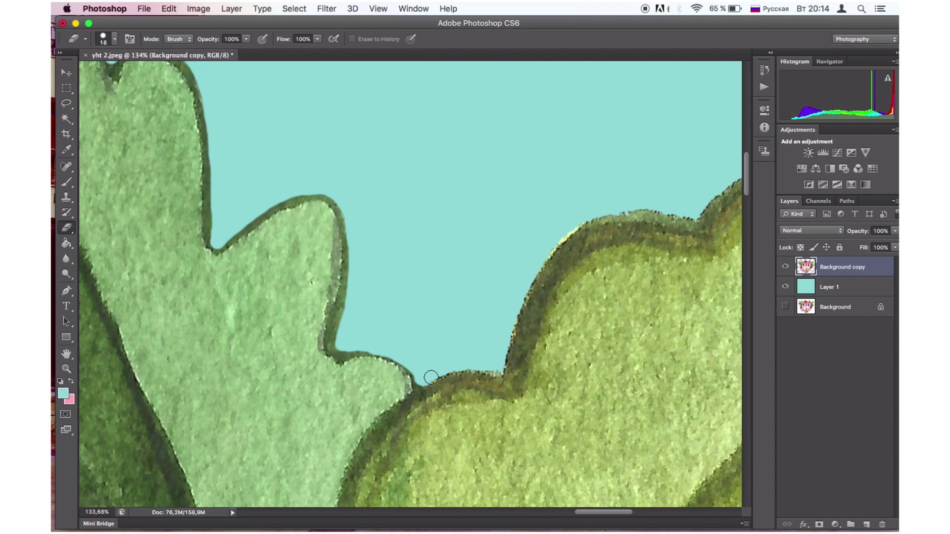
pyautogui.moveTo(431, 377)
pyautogui.mouseDown()
pyautogui.moveTo(500, 371)
pyautogui.moveTo(492, 369)
pyautogui.mouseUp()
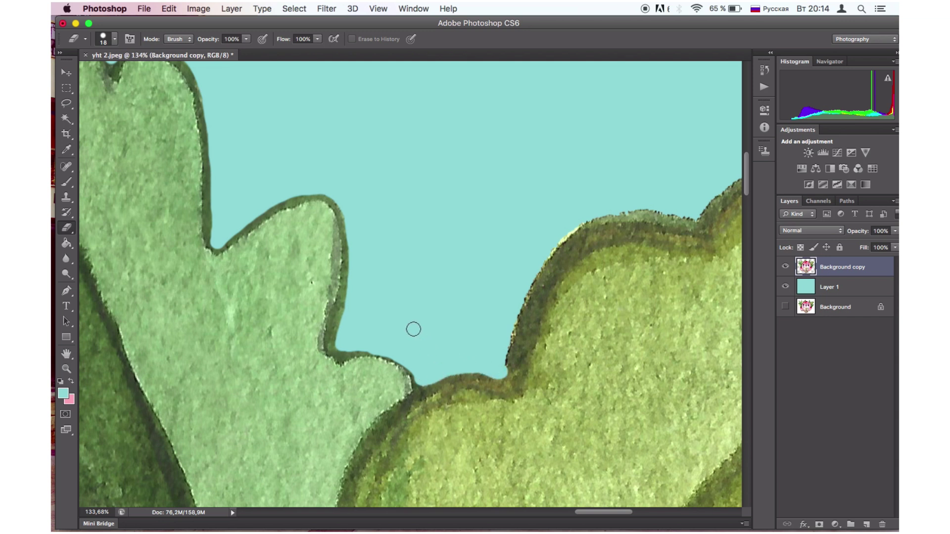
pyautogui.hscroll(5, 414, 329)
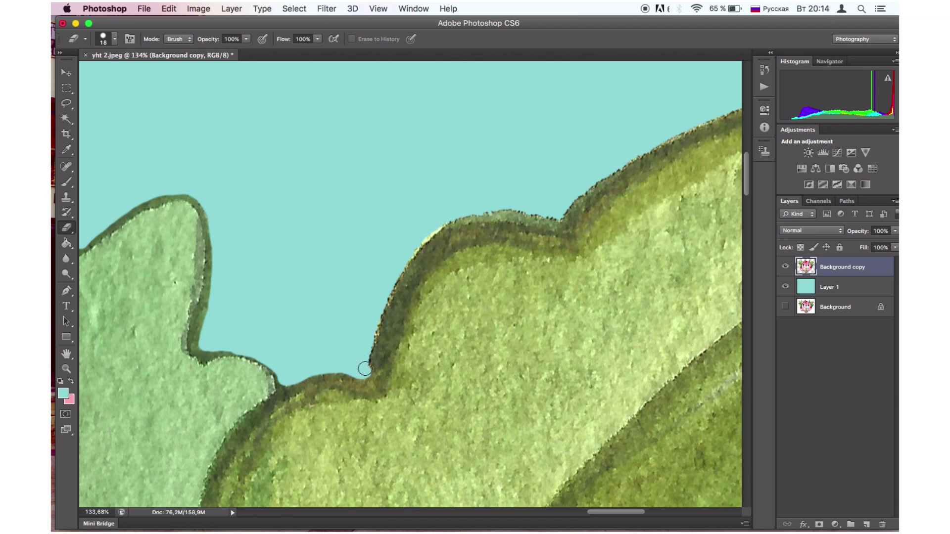
pyautogui.moveTo(365, 368)
pyautogui.mouseDown()
pyautogui.moveTo(402, 267)
pyautogui.moveTo(423, 243)
pyautogui.moveTo(477, 218)
pyautogui.moveTo(556, 218)
pyautogui.mouseUp()
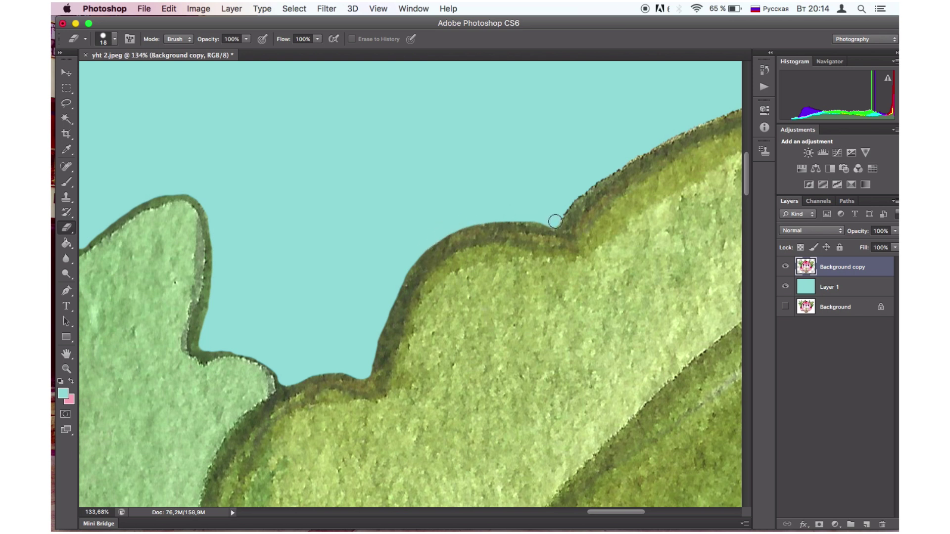
# Step: Smooth the yellow-green leaf's long upper edge and carry the erasing around its rounded tip
pyautogui.hscroll(5, 493, 202)
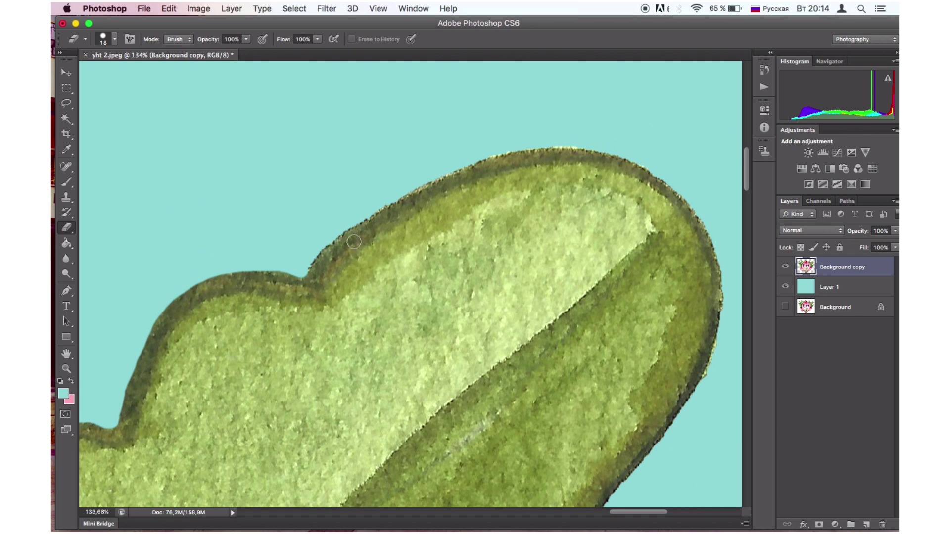
pyautogui.moveTo(303, 268)
pyautogui.mouseDown()
pyautogui.moveTo(459, 166)
pyautogui.moveTo(527, 147)
pyautogui.moveTo(607, 149)
pyautogui.mouseUp()
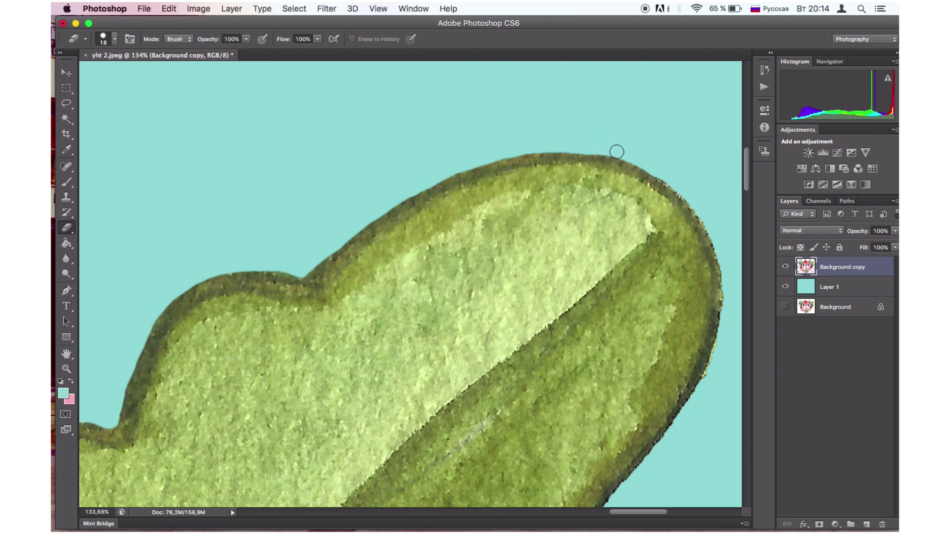
pyautogui.moveTo(677, 185)
pyautogui.mouseDown()
pyautogui.moveTo(723, 282)
pyautogui.moveTo(700, 385)
pyautogui.mouseUp()
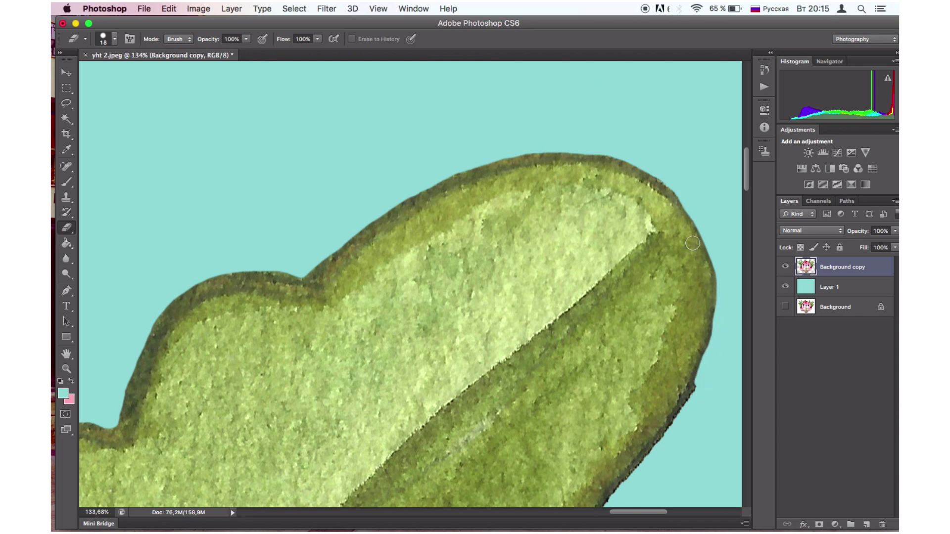
# Step: Clean the dark ragged fringe down the yellow-green leaf's right edge, following its wavy lobes below the tip
pyautogui.scroll(-5, 685, 308)
pyautogui.hscroll(5, 685, 309)
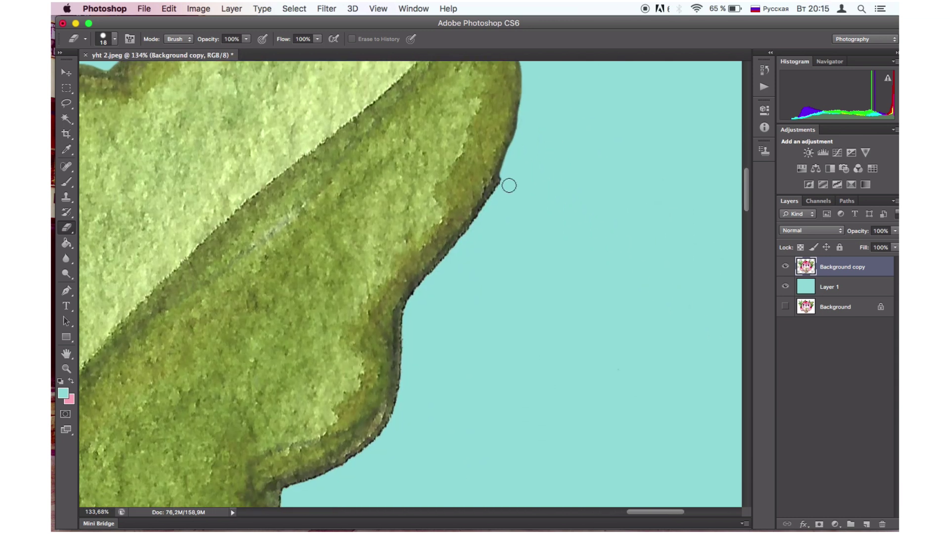
pyautogui.moveTo(505, 175)
pyautogui.mouseDown()
pyautogui.moveTo(416, 292)
pyautogui.moveTo(388, 422)
pyautogui.moveTo(364, 453)
pyautogui.mouseUp()
pyautogui.scroll(-8, 366, 454)
pyautogui.hscroll(-3, 365, 455)
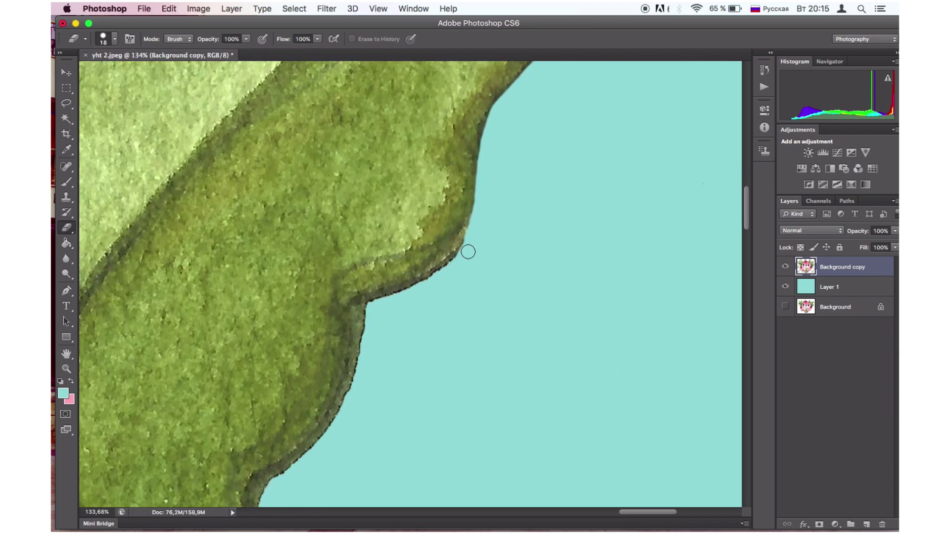
pyautogui.moveTo(467, 252)
pyautogui.mouseDown()
pyautogui.moveTo(370, 307)
pyautogui.moveTo(348, 393)
pyautogui.moveTo(322, 441)
pyautogui.moveTo(272, 488)
pyautogui.mouseUp()
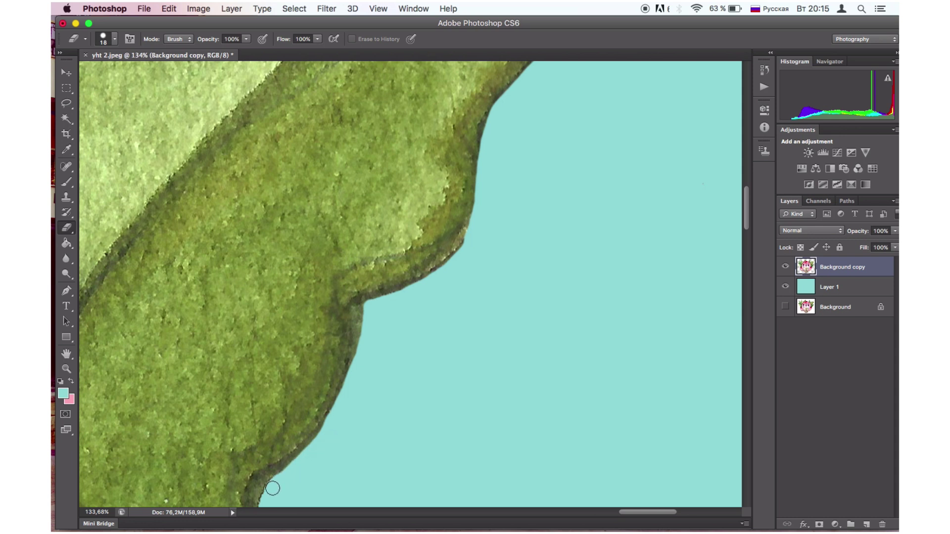
# Step: Clean the corner between the yellow-green and lower green leaves, then smooth the green leaf's first lobe and long tip
pyautogui.scroll(-10, 349, 454)
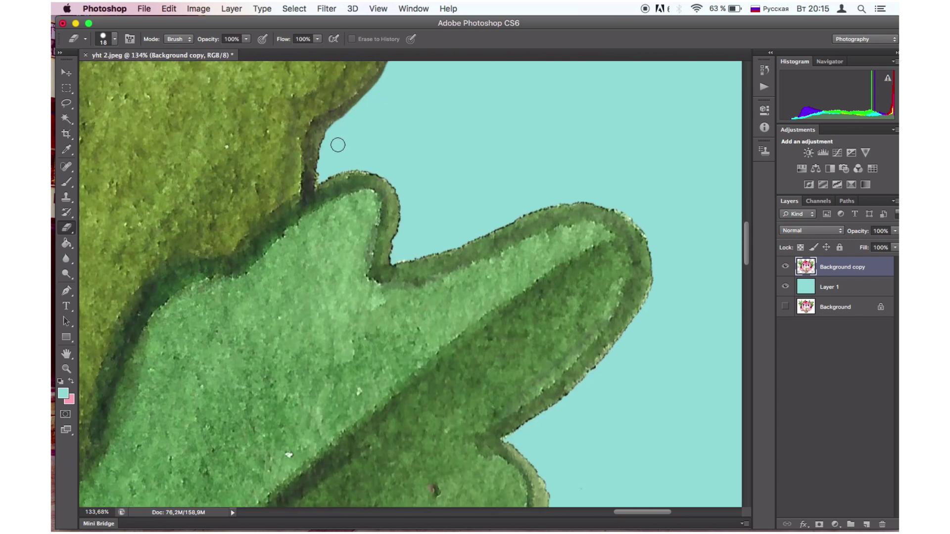
pyautogui.moveTo(336, 130)
pyautogui.mouseDown()
pyautogui.moveTo(318, 179)
pyautogui.moveTo(356, 165)
pyautogui.moveTo(381, 170)
pyautogui.moveTo(397, 185)
pyautogui.moveTo(391, 260)
pyautogui.moveTo(397, 226)
pyautogui.mouseUp()
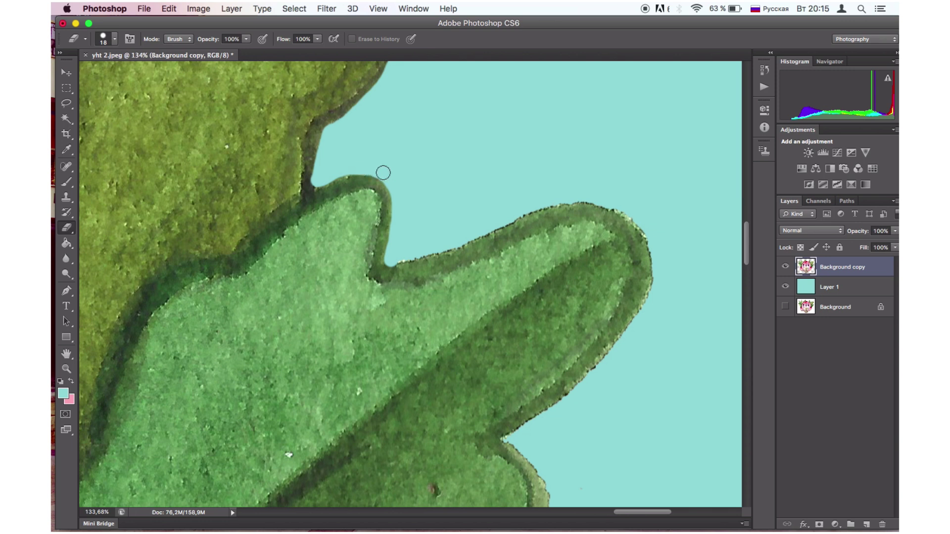
pyautogui.moveTo(393, 258); pyautogui.dragTo(452, 241)
pyautogui.moveTo(394, 261)
pyautogui.mouseDown()
pyautogui.moveTo(532, 205)
pyautogui.moveTo(611, 203)
pyautogui.moveTo(634, 216)
pyautogui.moveTo(651, 246)
pyautogui.moveTo(649, 295)
pyautogui.moveTo(598, 361)
pyautogui.moveTo(503, 440)
pyautogui.mouseUp()
# Step: Erase the rough fringe around the lower green leaf's next two lobes beneath its tip, including the notch between them
pyautogui.scroll(-5, 502, 440)
pyautogui.hscroll(5, 503, 440)
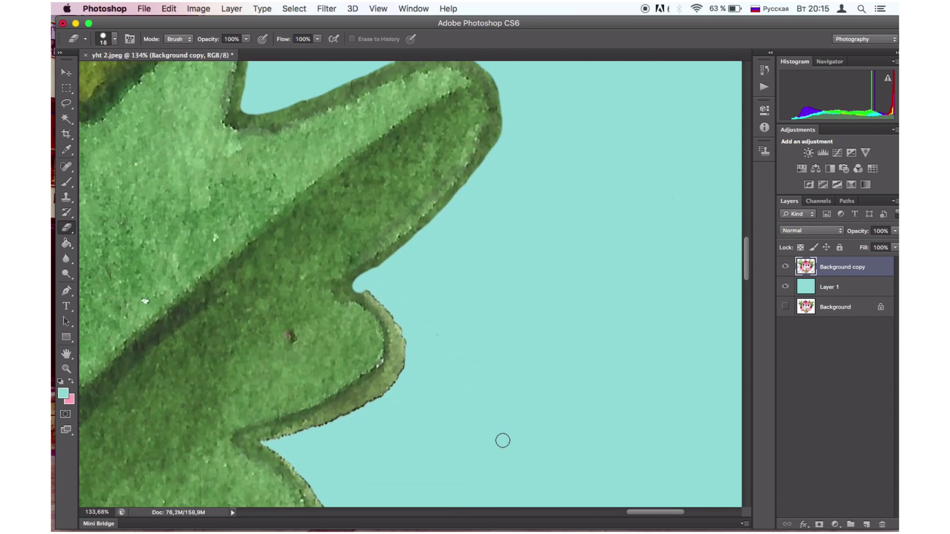
pyautogui.moveTo(363, 287)
pyautogui.mouseDown()
pyautogui.moveTo(403, 323)
pyautogui.moveTo(398, 380)
pyautogui.moveTo(339, 420)
pyautogui.moveTo(262, 445)
pyautogui.mouseUp()
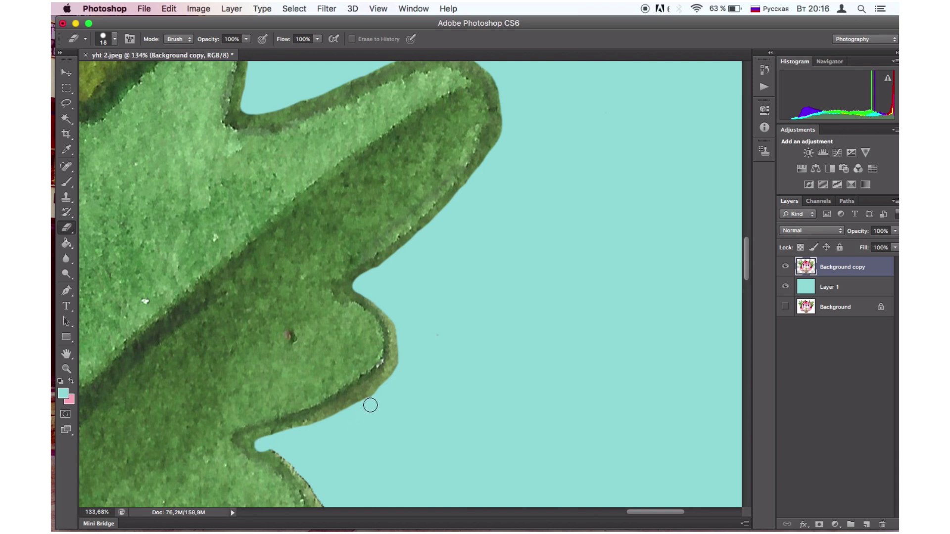
pyautogui.scroll(-5, 402, 381)
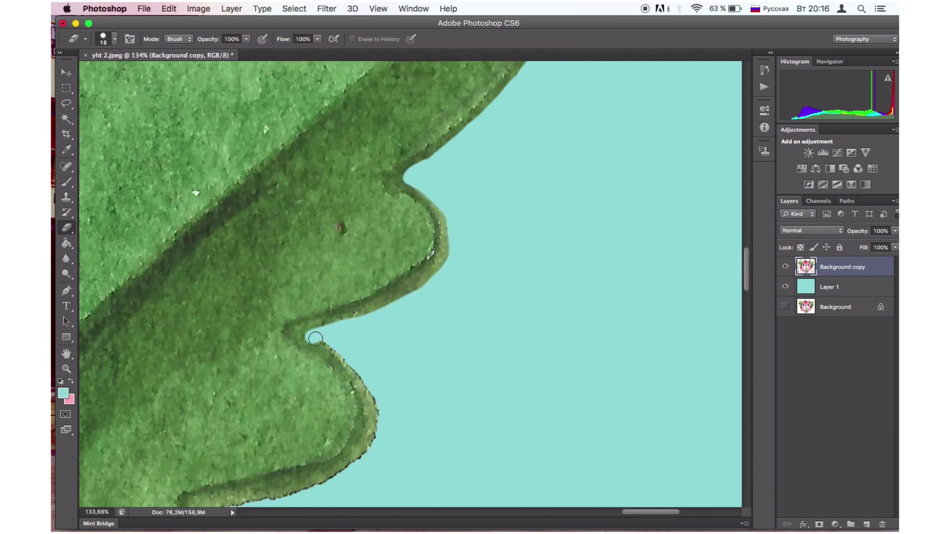
pyautogui.moveTo(315, 339)
pyautogui.mouseDown()
pyautogui.moveTo(373, 397)
pyautogui.moveTo(373, 438)
pyautogui.moveTo(334, 478)
pyautogui.mouseUp()
# Step: Smooth the underside of the lower green leaf's remaining lobes down to where it meets the red strawberry
pyautogui.scroll(-6, 333, 477)
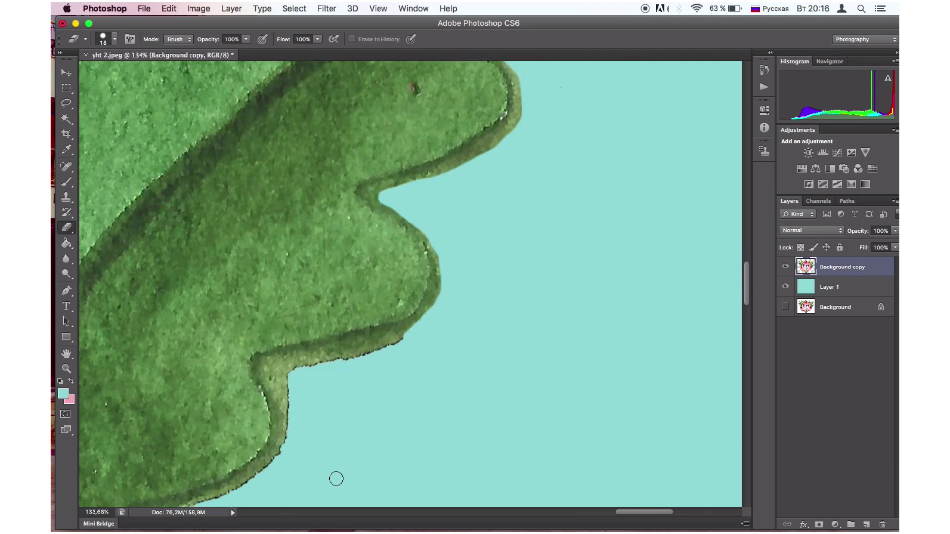
pyautogui.moveTo(322, 323); pyautogui.dragTo(452, 278)
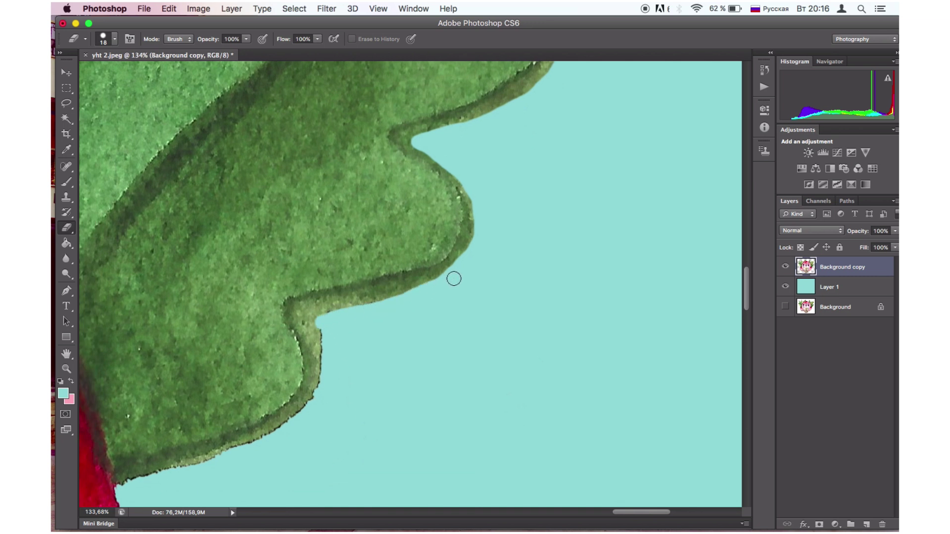
pyautogui.moveTo(323, 323)
pyautogui.mouseDown()
pyautogui.moveTo(314, 394)
pyautogui.moveTo(291, 420)
pyautogui.moveTo(158, 480)
pyautogui.mouseUp()
pyautogui.hscroll(-2, 161, 478)
pyautogui.scroll(-5, 161, 478)
pyautogui.hscroll(-2, 161, 478)
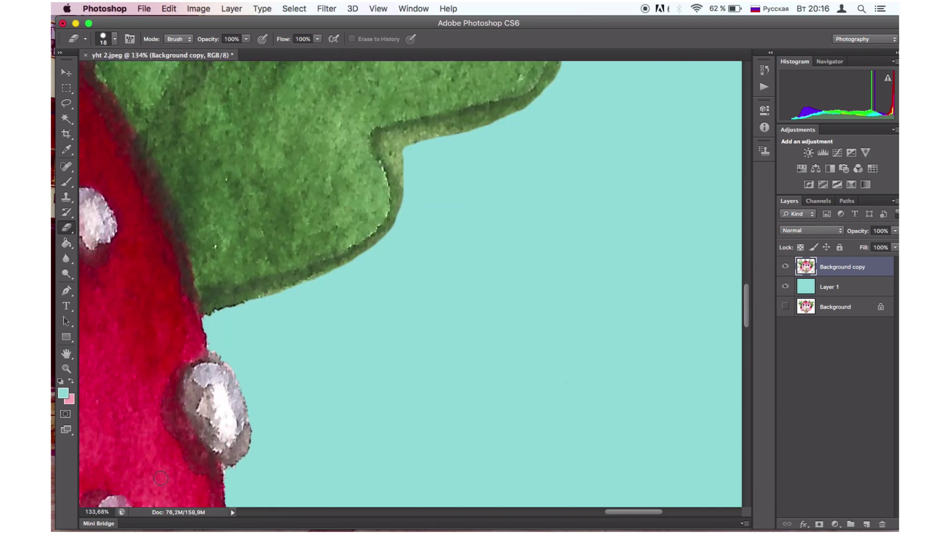
pyautogui.moveTo(215, 315); pyautogui.dragTo(389, 252)
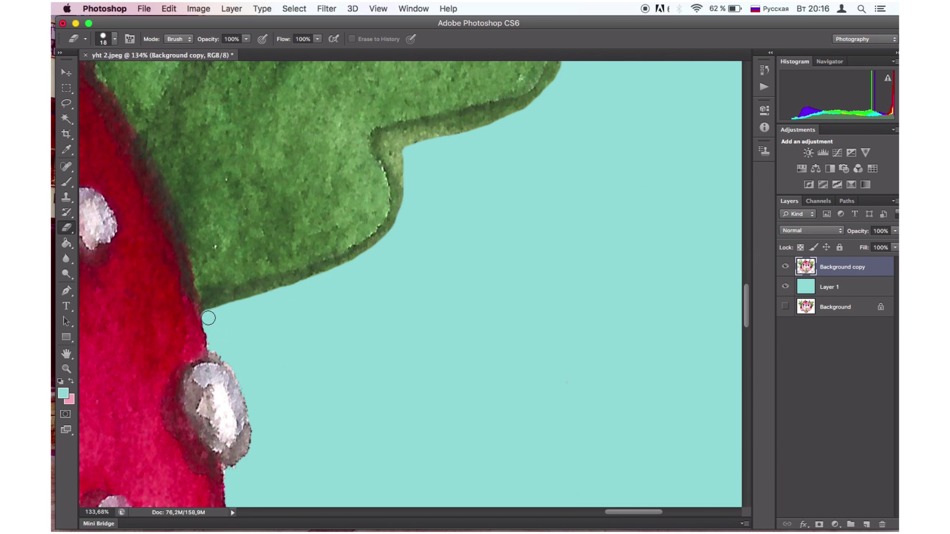
# Step: Clean the right strawberry's outer edge from the leaf corner around the protruding seed and down its pink side
pyautogui.moveTo(209, 324)
pyautogui.mouseDown()
pyautogui.moveTo(251, 404)
pyautogui.moveTo(253, 424)
pyautogui.moveTo(241, 382)
pyautogui.moveTo(215, 353)
pyautogui.moveTo(250, 405)
pyautogui.moveTo(234, 469)
pyautogui.mouseUp()
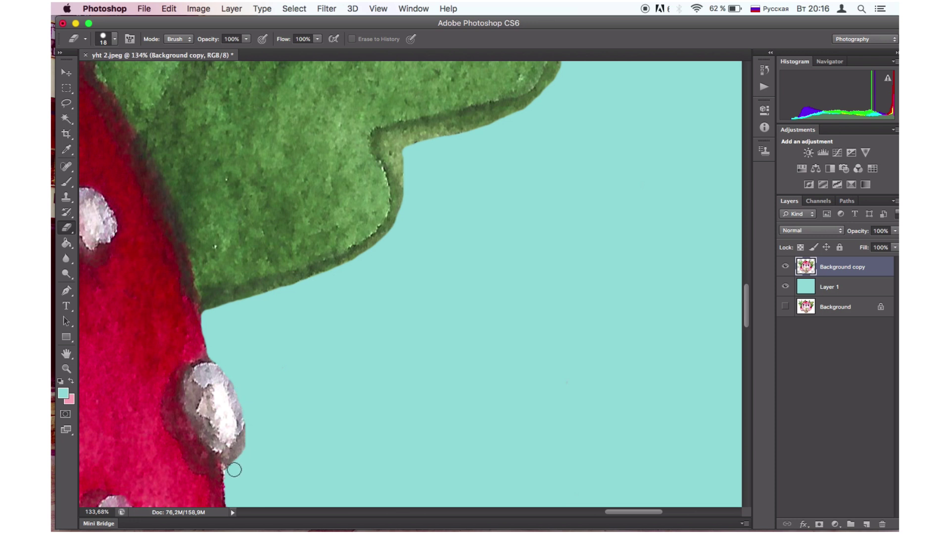
pyautogui.scroll(-10, 229, 471)
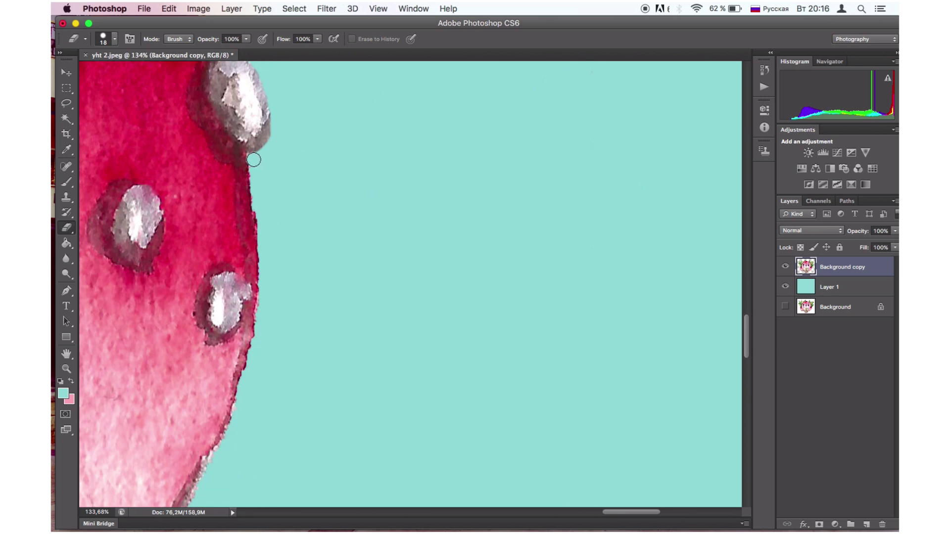
pyautogui.moveTo(253, 159)
pyautogui.mouseDown()
pyautogui.moveTo(253, 356)
pyautogui.moveTo(233, 416)
pyautogui.moveTo(179, 511)
pyautogui.mouseUp()
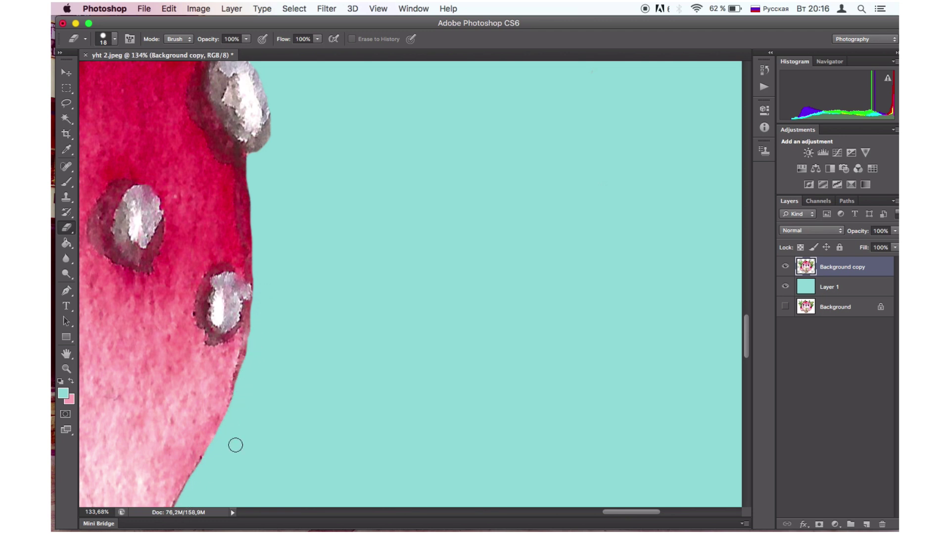
# Step: Erase the leftover fringe along the right strawberry's lower curve and around the end of the brown base beneath it
pyautogui.scroll(-10, 236, 445)
pyautogui.hscroll(-4, 236, 445)
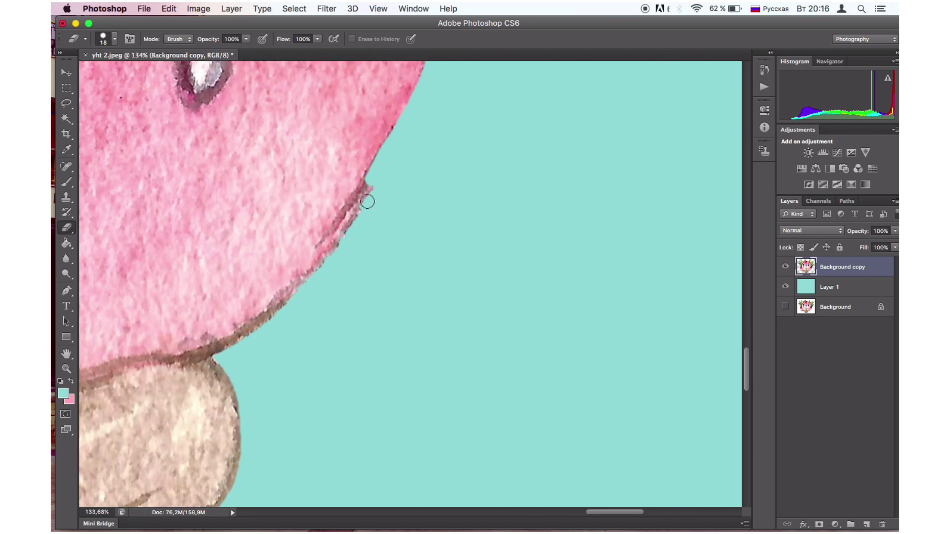
pyautogui.moveTo(370, 184)
pyautogui.mouseDown()
pyautogui.moveTo(280, 306)
pyautogui.moveTo(216, 358)
pyautogui.moveTo(248, 466)
pyautogui.mouseUp()
pyautogui.scroll(-10, 248, 465)
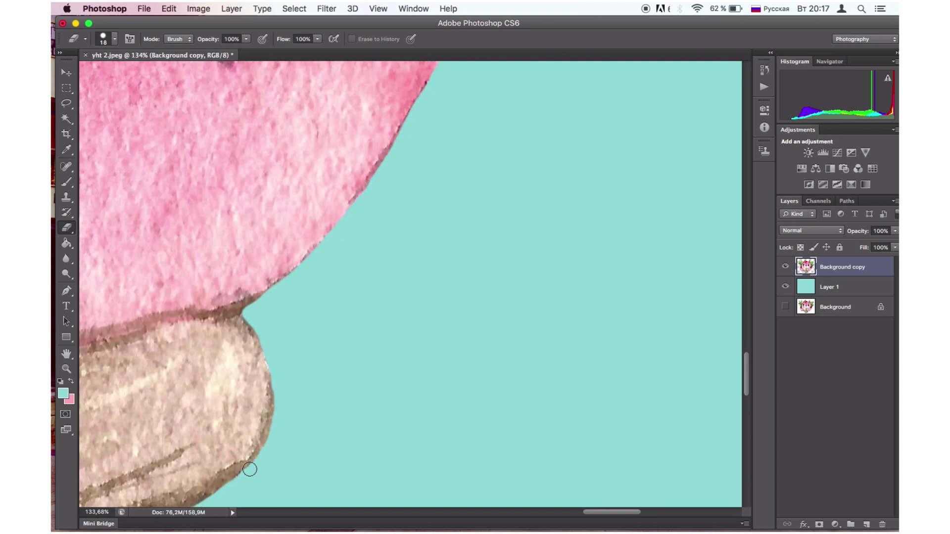
# Step: Compare the whole house with and without the turquoise Layer 1, and leave that layer hidden
pyautogui.scroll(-15, 250, 469)
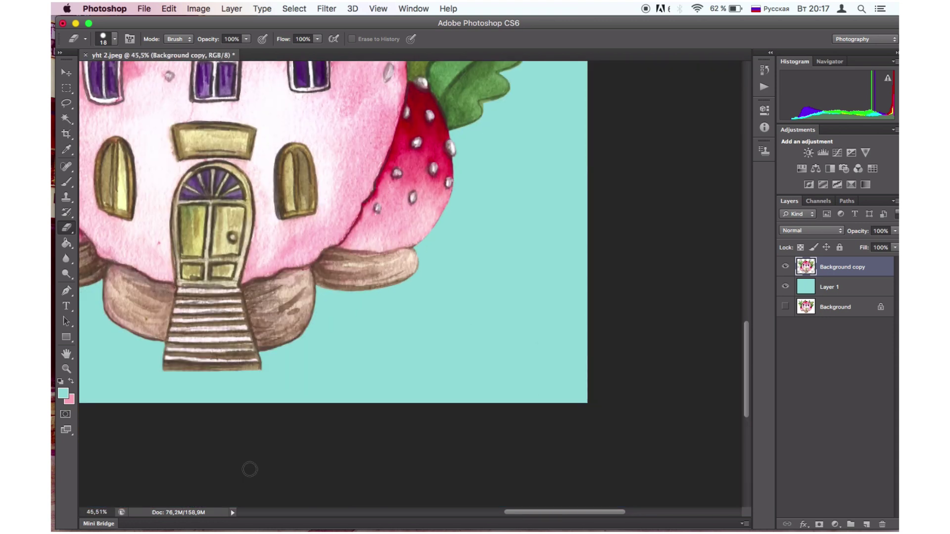
pyautogui.scroll(-8, 249, 469)
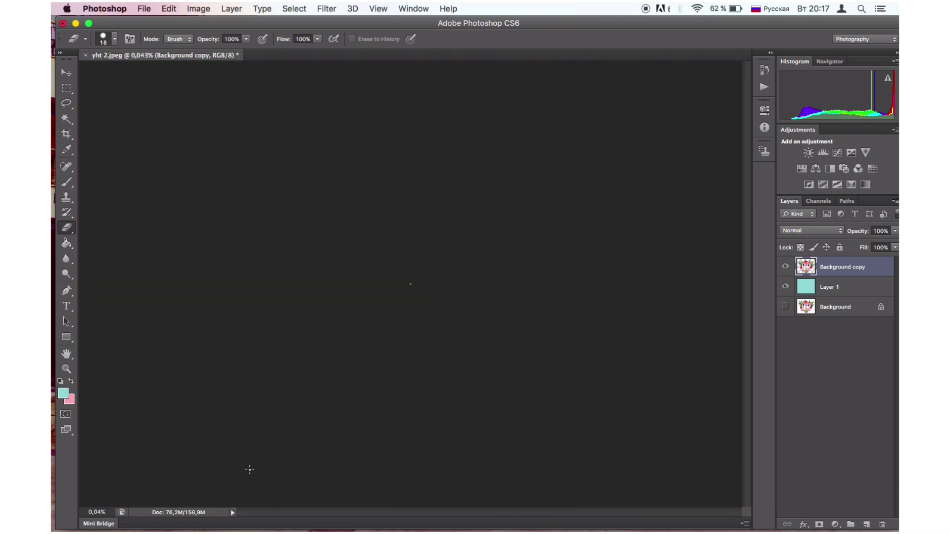
pyautogui.scroll(10, 249, 470)
pyautogui.scroll(-4, 250, 470)
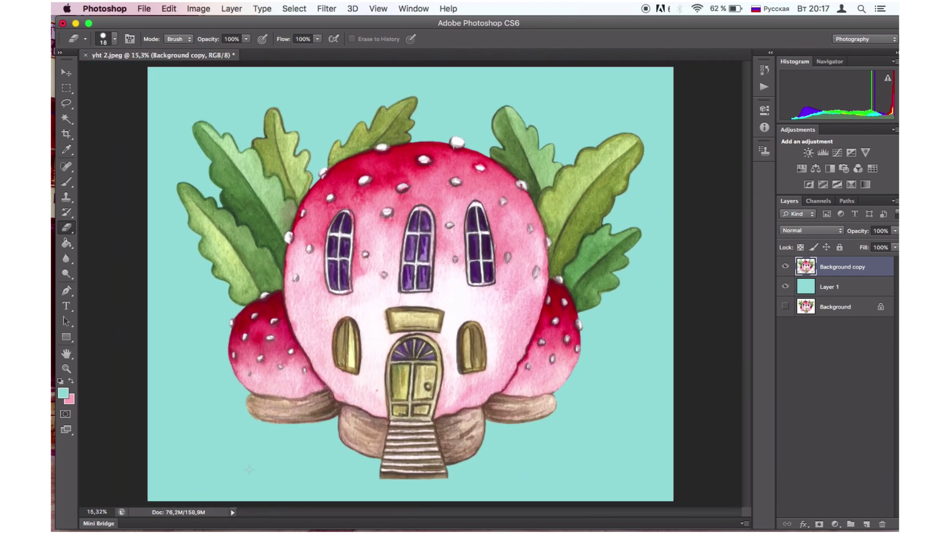
pyautogui.press('v')
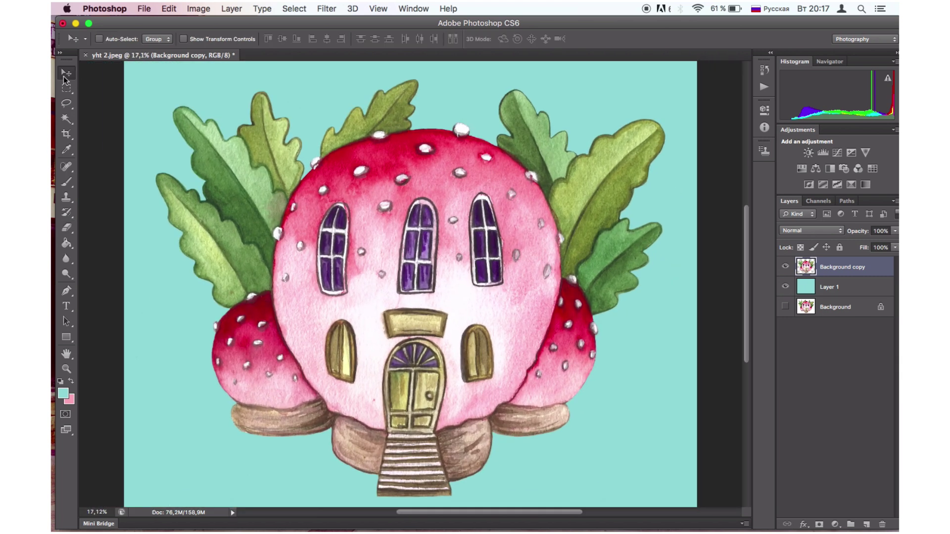
pyautogui.click(840, 289)
pyautogui.click(785, 287)
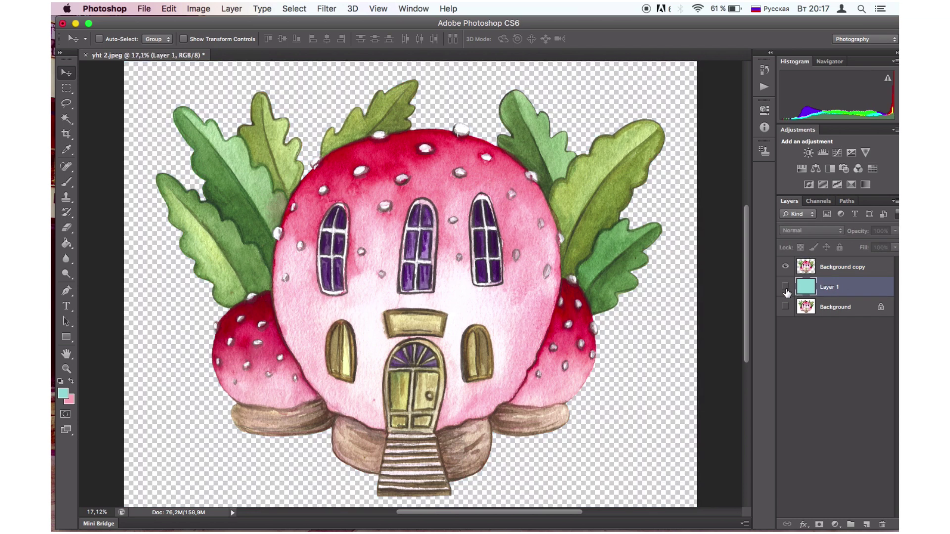
pyautogui.click(785, 286)
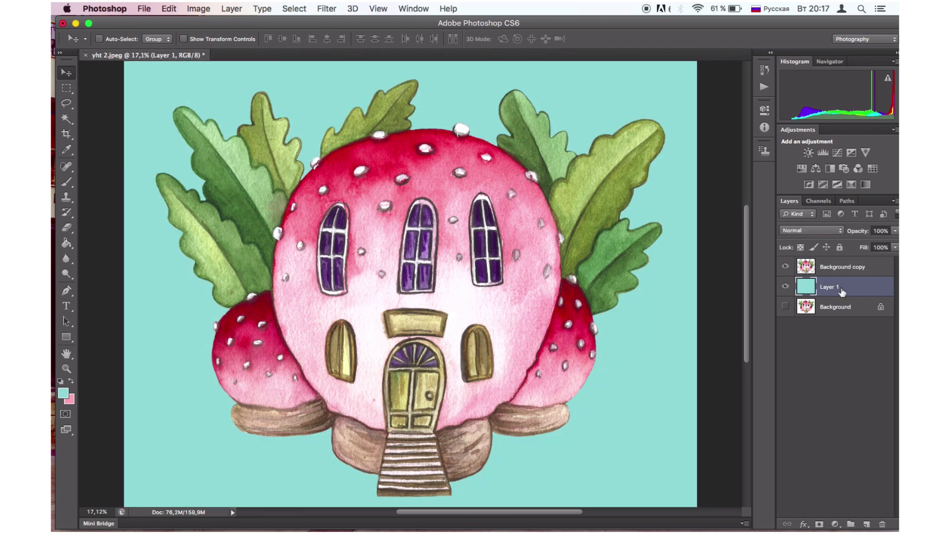
pyautogui.click(785, 286)
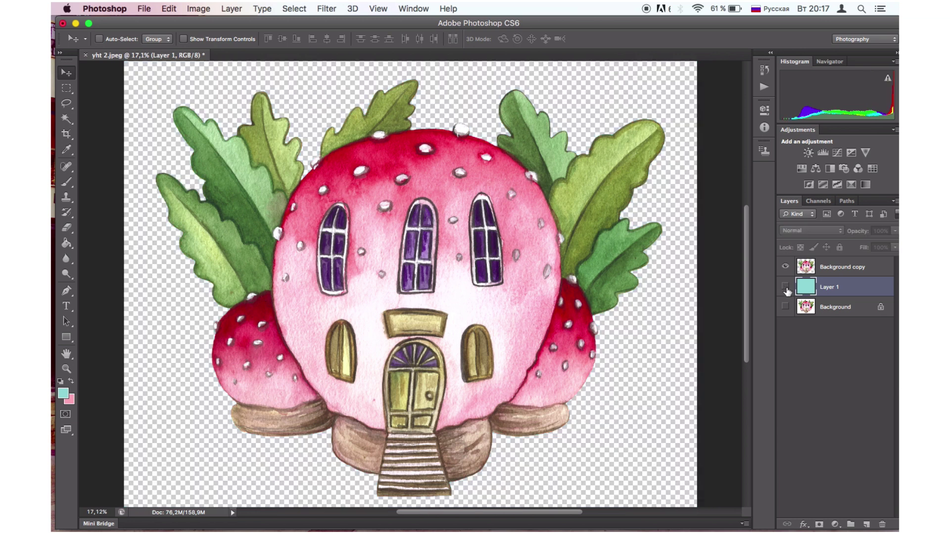
pyautogui.scroll(-3, 584, 283)
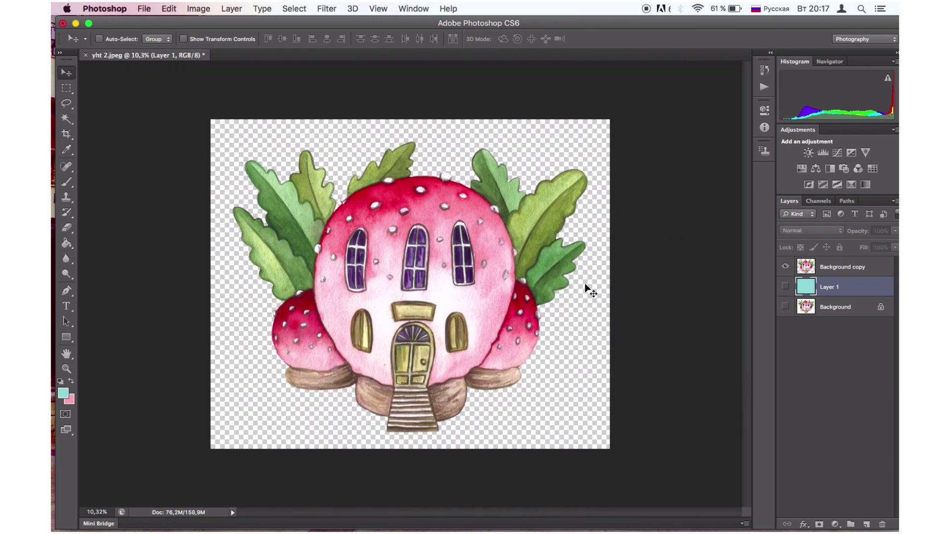
# Step: Begin saving the artwork under a new name, entering "mushroom house" as the file name
pyautogui.click(143, 6)
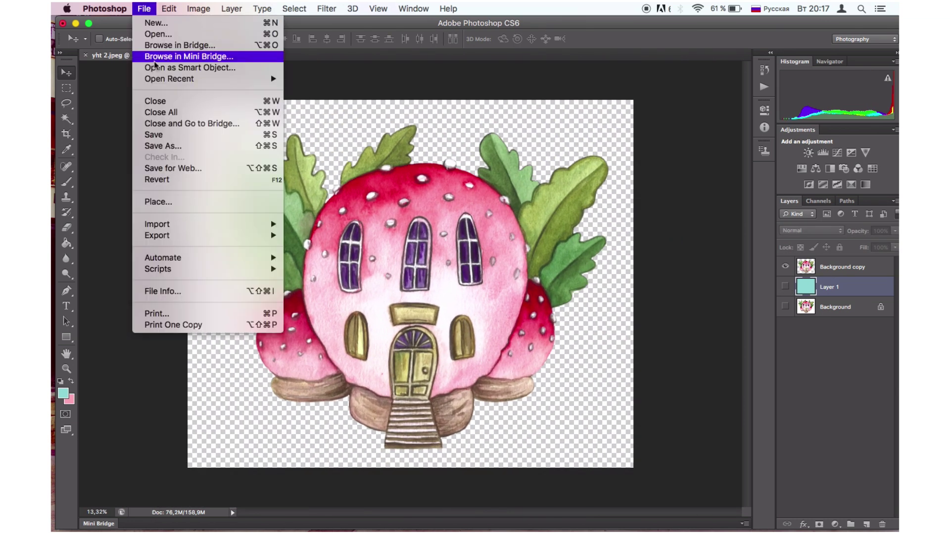
pyautogui.click(165, 147)
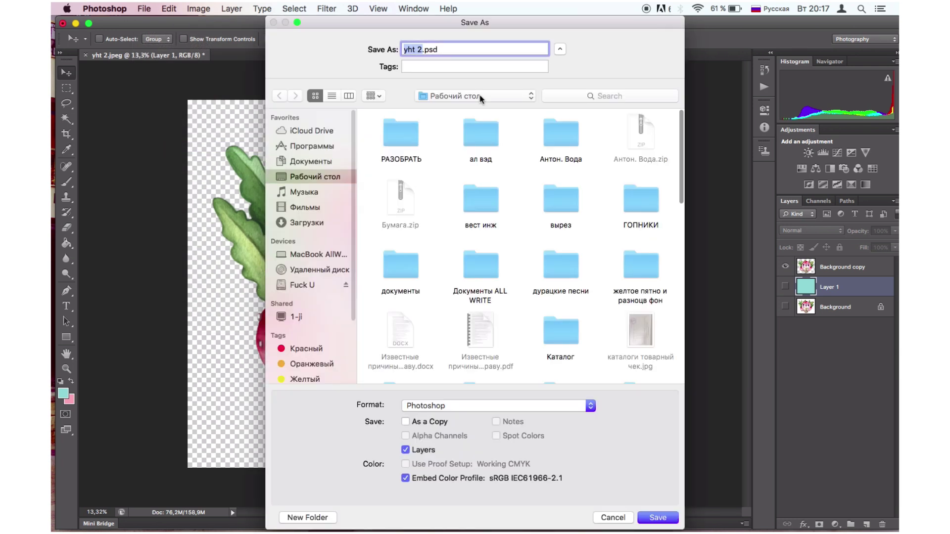
pyautogui.press('BackSpace')
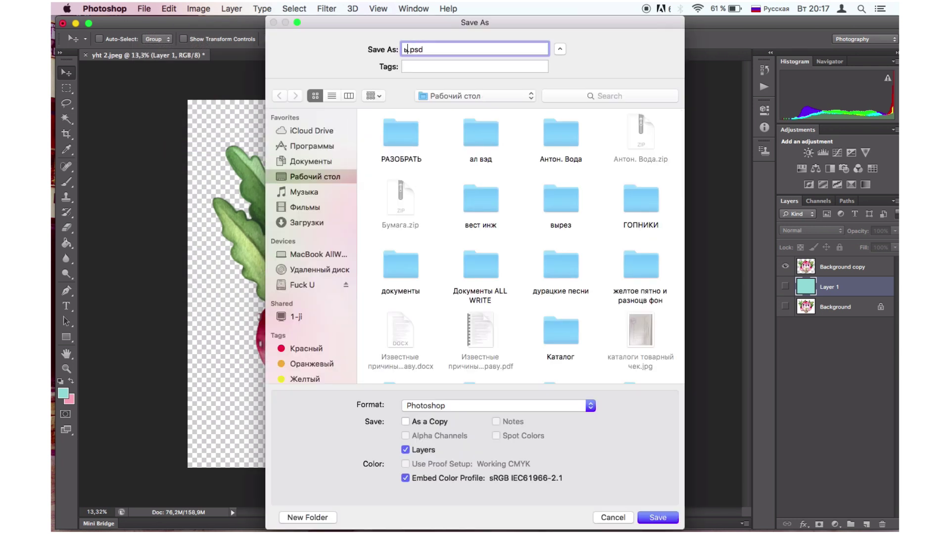
pyautogui.hotkey('ctrl', 'space')
pyautogui.write('m')
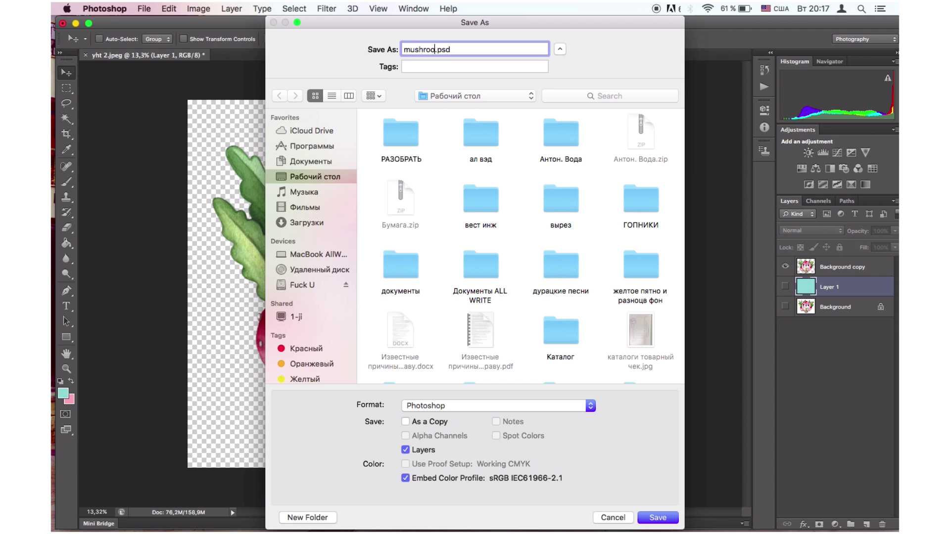
pyautogui.write('use')
# Step: Save the file as a JPEG copy at Maximum quality 12 in Progressive format with 3 scans
pyautogui.click(589, 406)
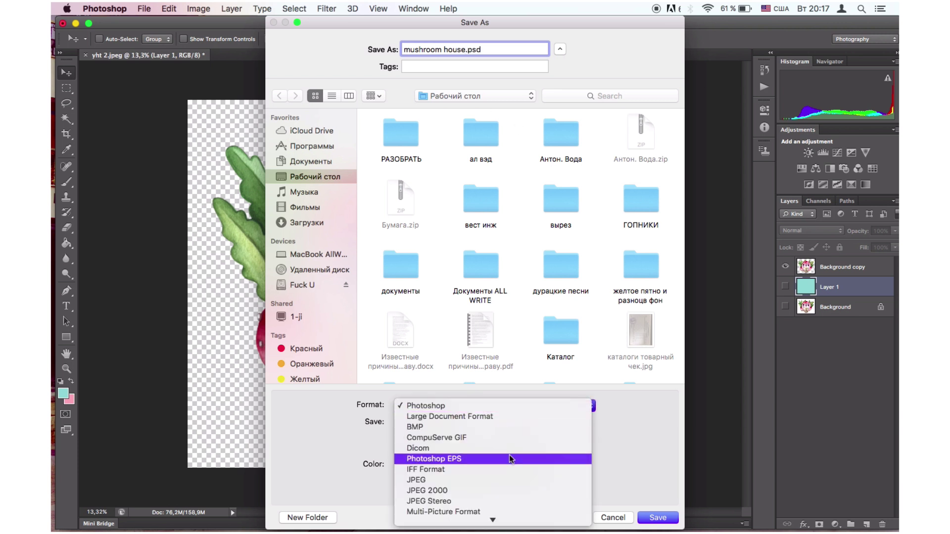
pyautogui.click(482, 479)
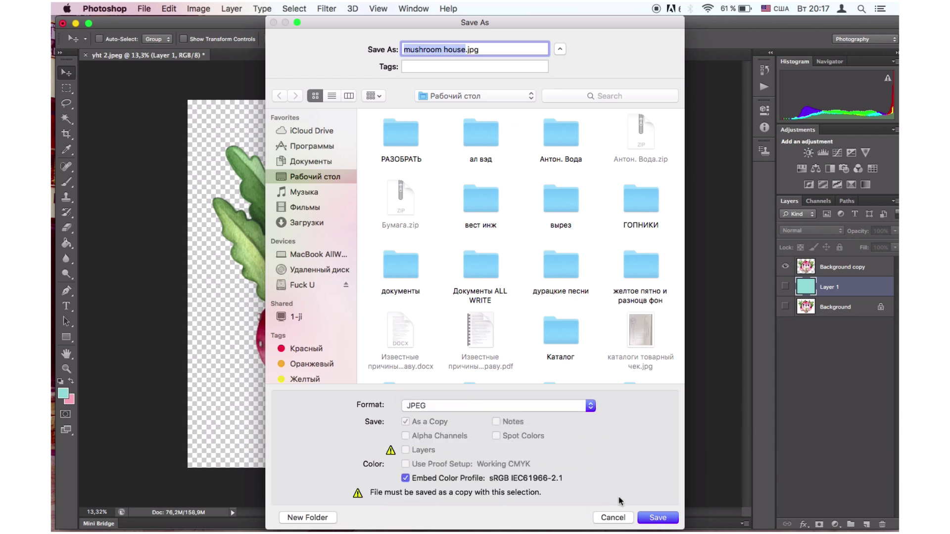
pyautogui.click(656, 518)
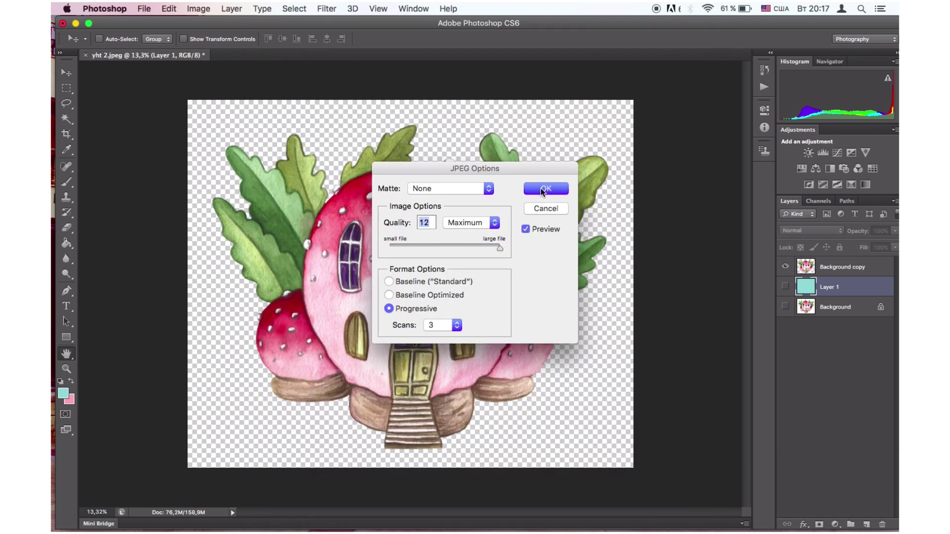
pyautogui.press('Return')
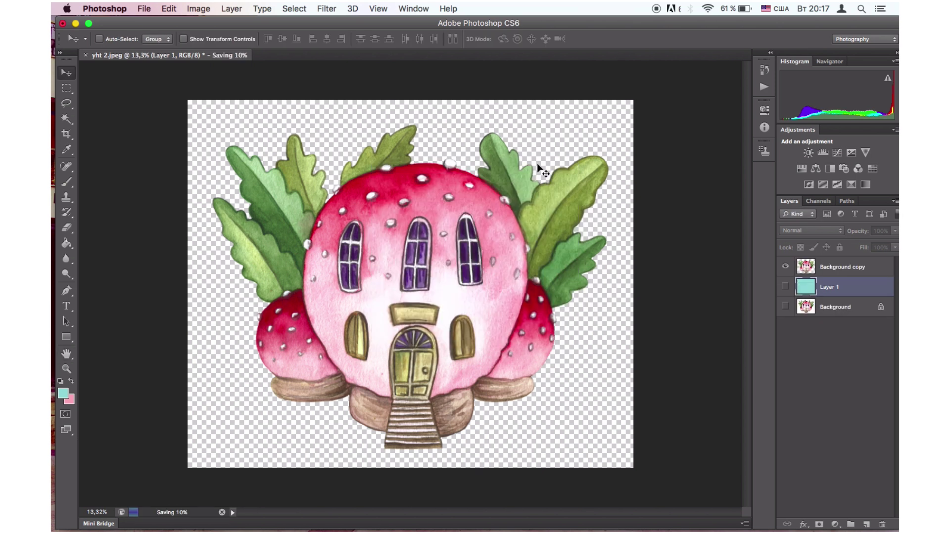